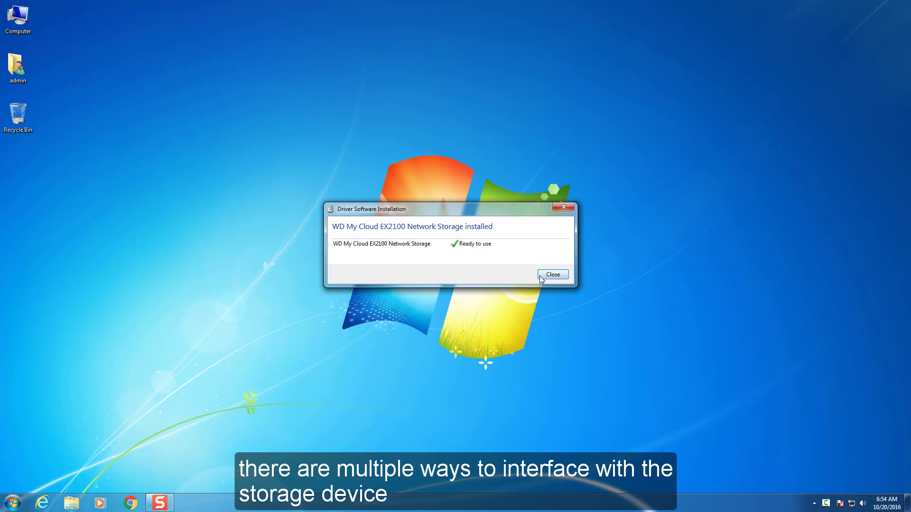
# - Close the driver confirmation and show the Network folder in Windows Explorer
pyautogui.click(555, 275)
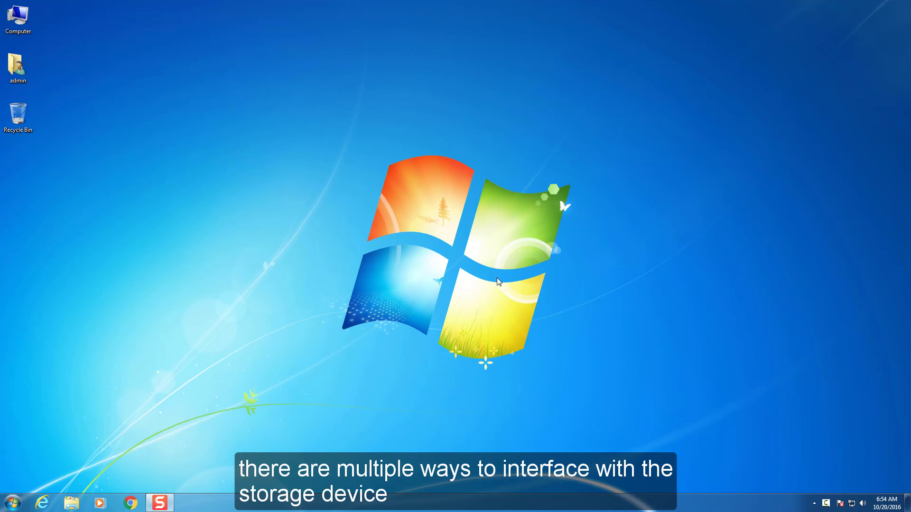
pyautogui.click(72, 503)
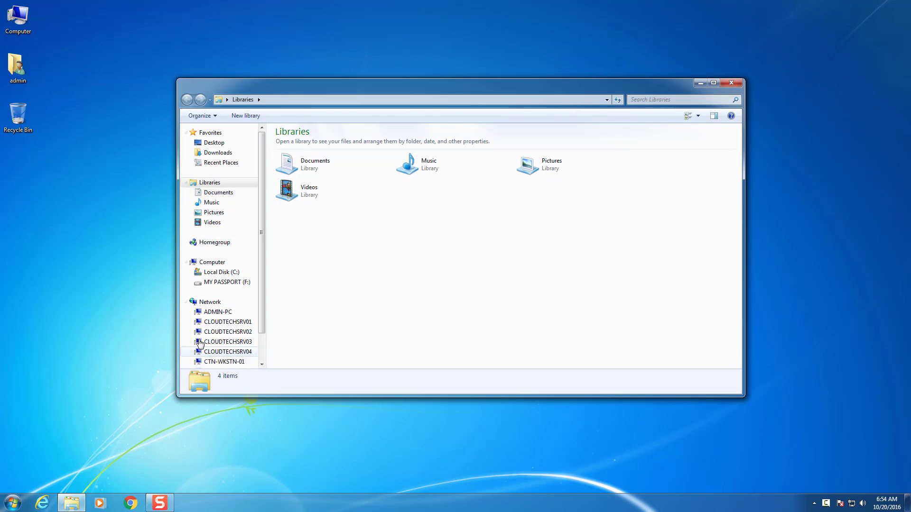
pyautogui.scroll(-1, 212, 281)
pyautogui.click(209, 267)
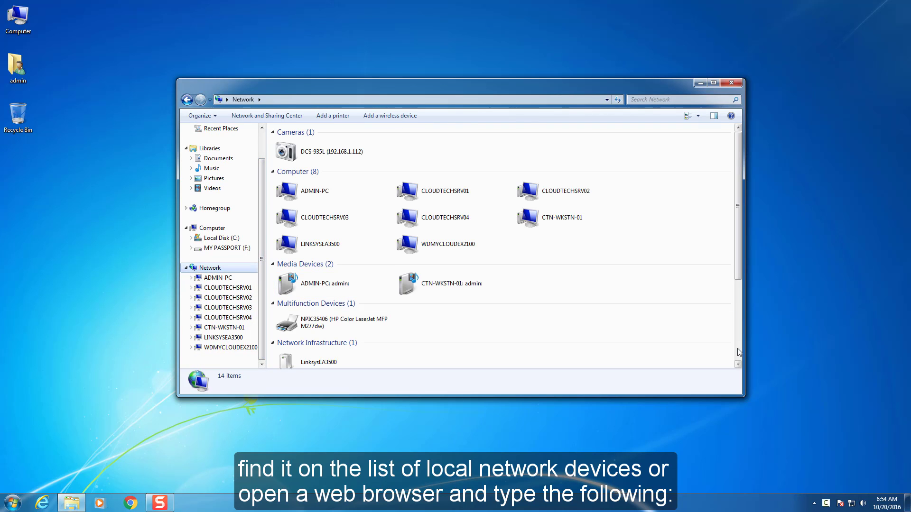
# - Open the WDMyCloudEX2100 storage device's webpage from its context menu
pyautogui.scroll(-3, 739, 351)
pyautogui.click(288, 360)
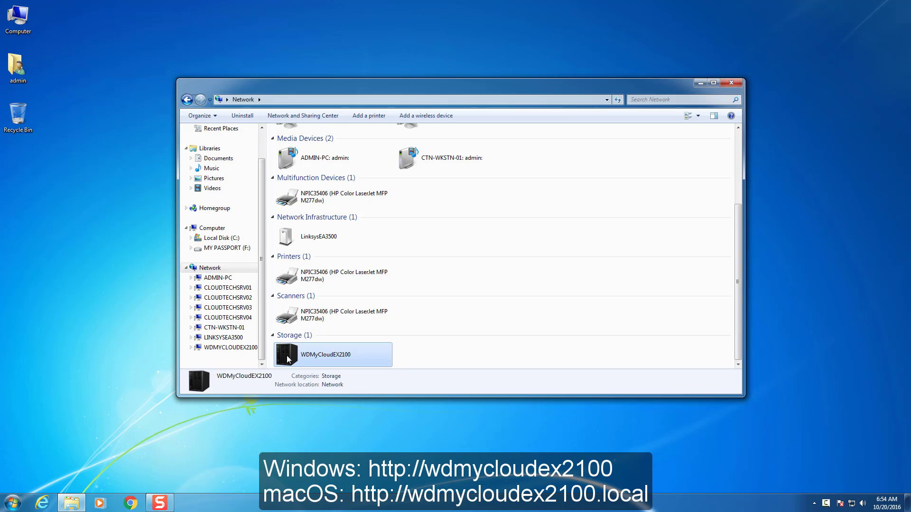
pyautogui.rightClick(291, 353)
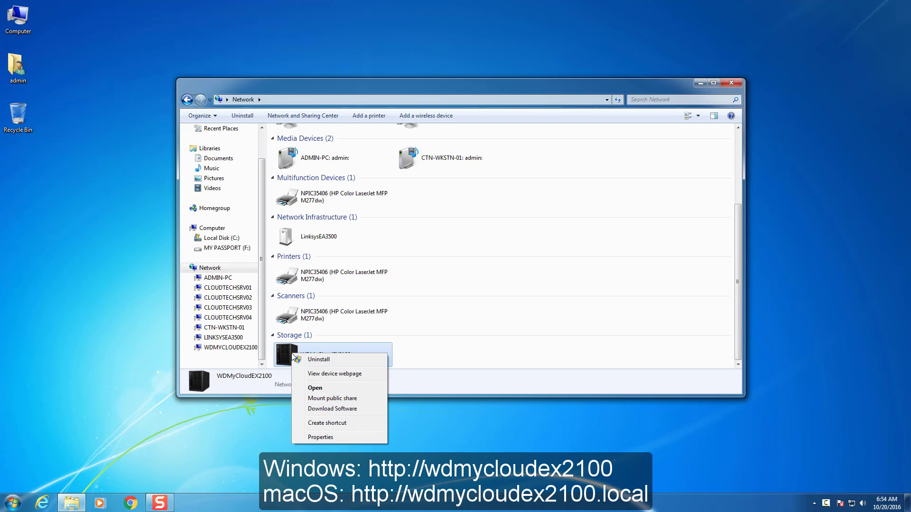
pyautogui.rightClick(289, 355)
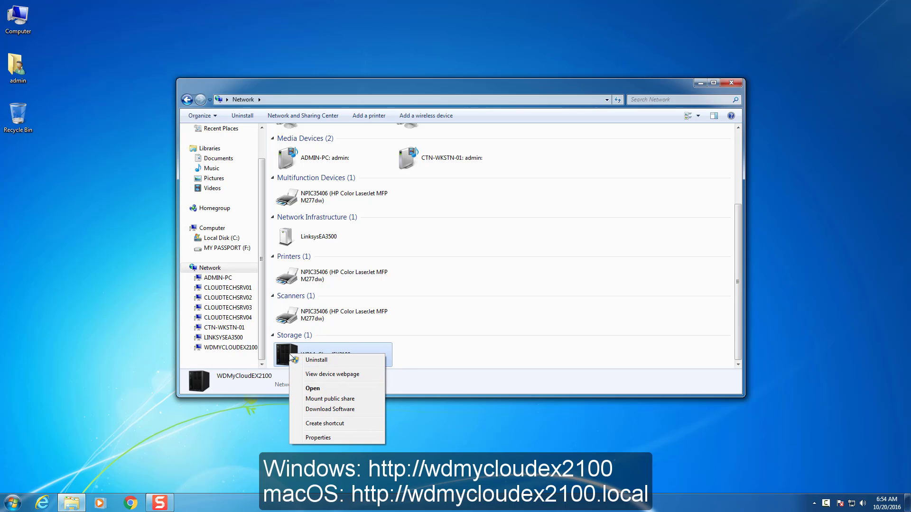
pyautogui.click(351, 375)
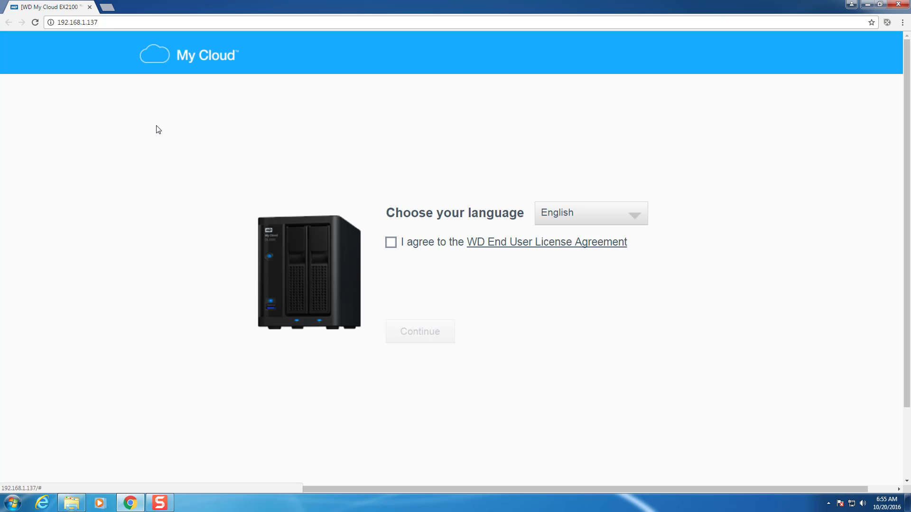
# - Browse the WD Learning Center Downloads for Windows 7, then open WD Support in a new tab
pyautogui.click(111, 7)
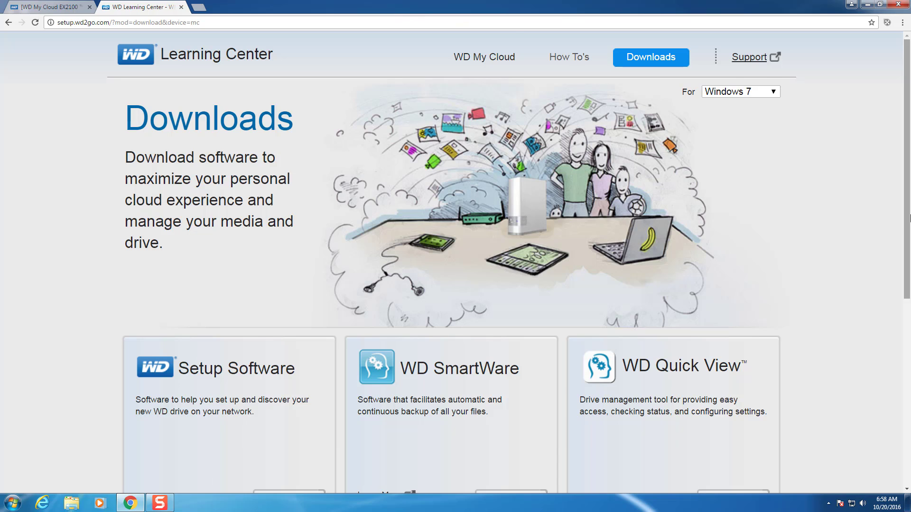
pyautogui.click(774, 93)
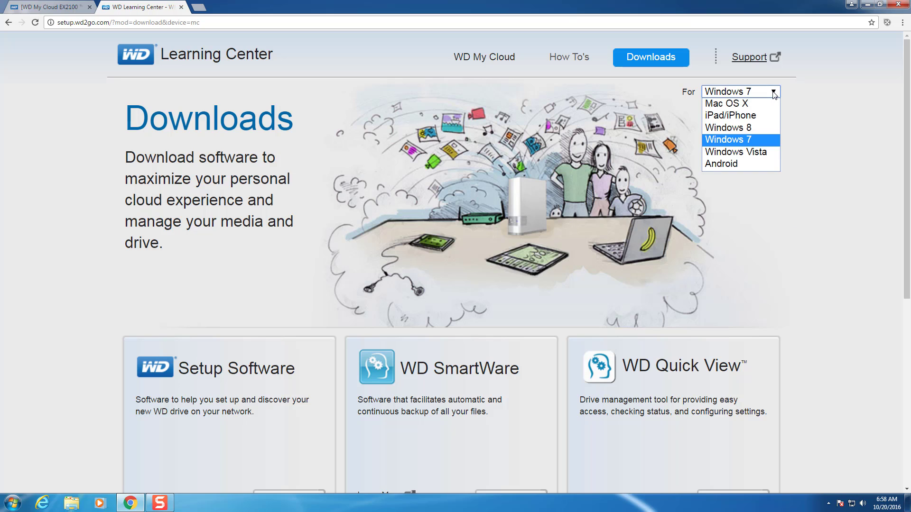
pyautogui.click(774, 95)
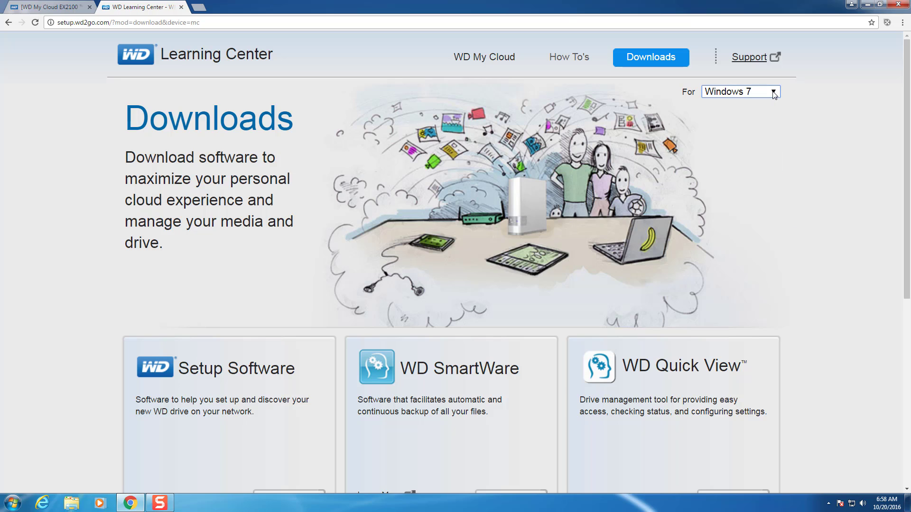
pyautogui.moveTo(903, 96); pyautogui.dragTo(904, 239)
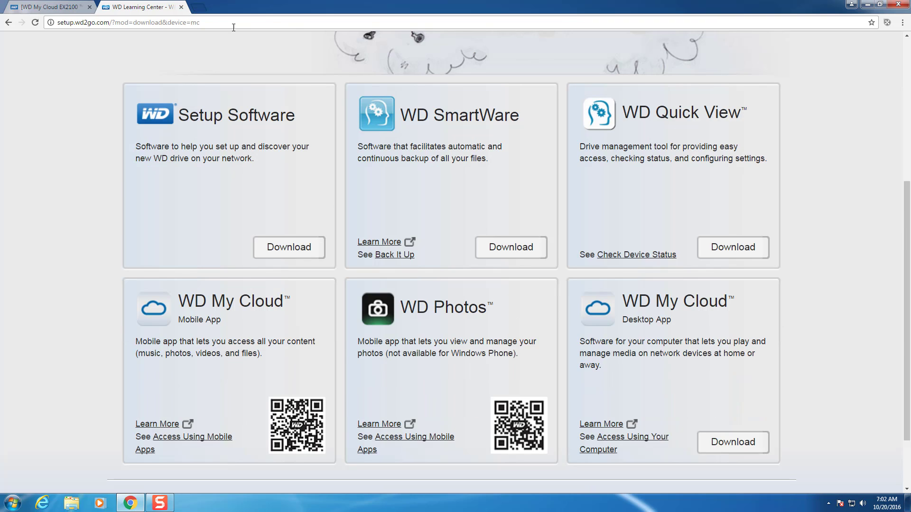
pyautogui.hotkey('ctrl', 't')
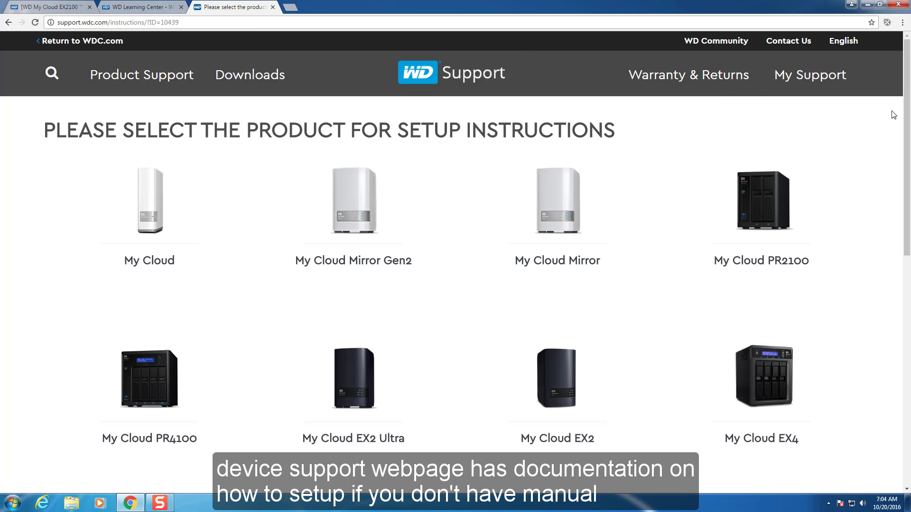
# - Open the My Cloud EX2100 Dashboard setup article and scroll through it and back up
pyautogui.moveTo(908, 126); pyautogui.dragTo(909, 238)
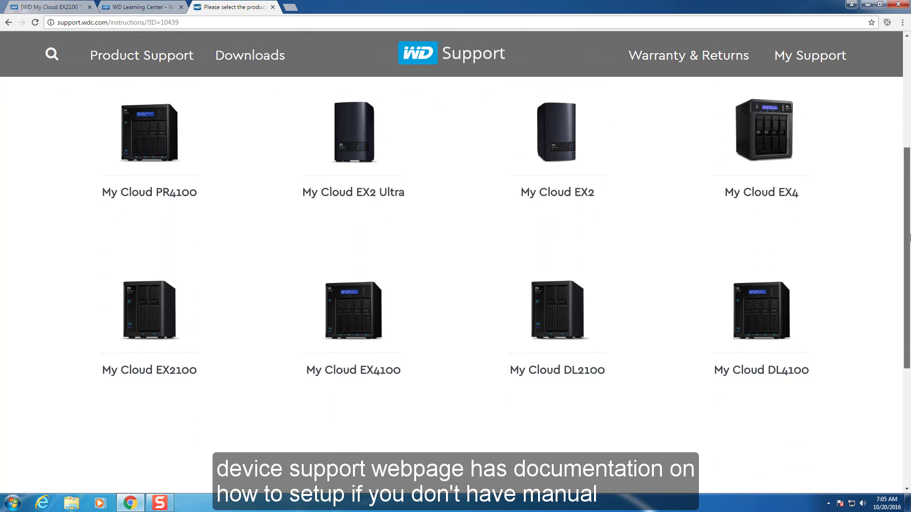
pyautogui.click(147, 316)
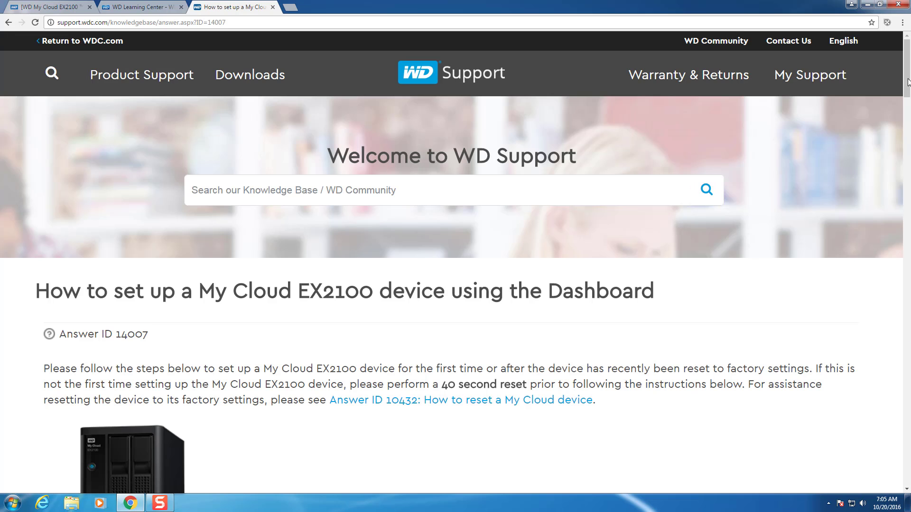
pyautogui.moveTo(907, 68); pyautogui.dragTo(907, 97)
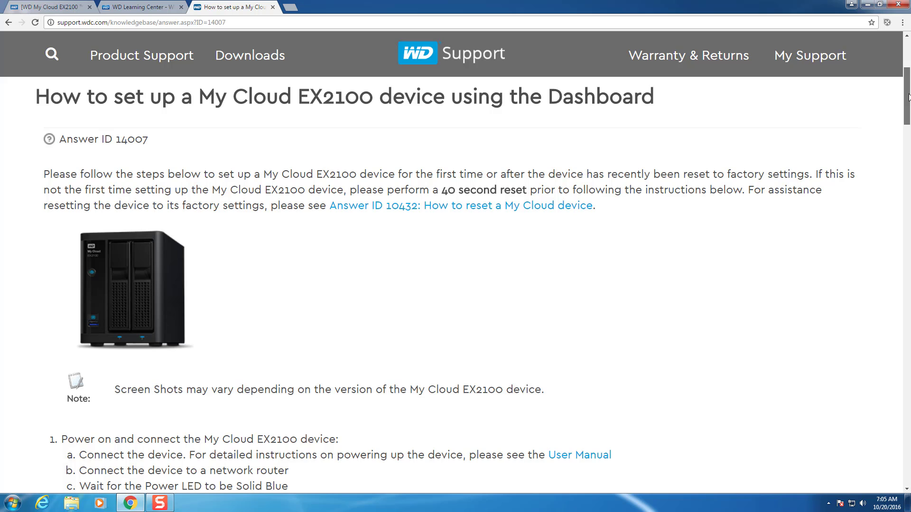
pyautogui.moveTo(908, 97); pyautogui.dragTo(908, 131)
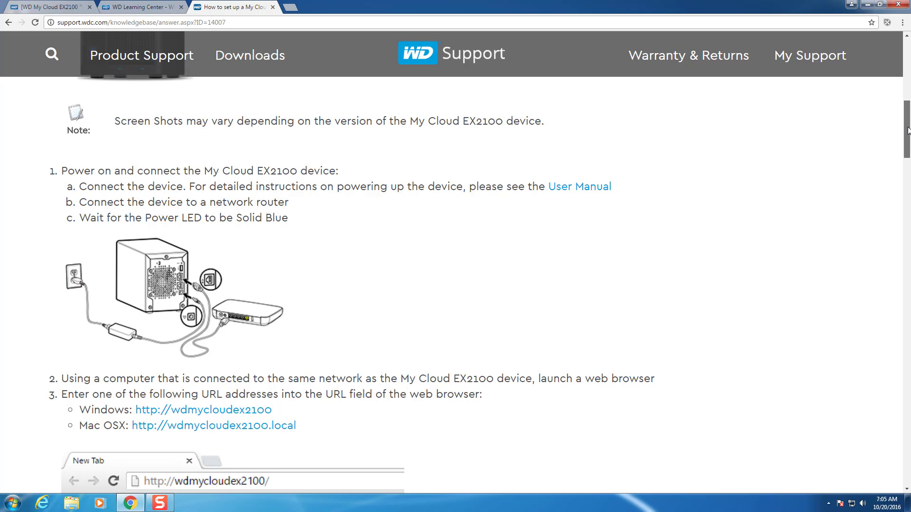
pyautogui.moveTo(908, 131); pyautogui.dragTo(908, 185)
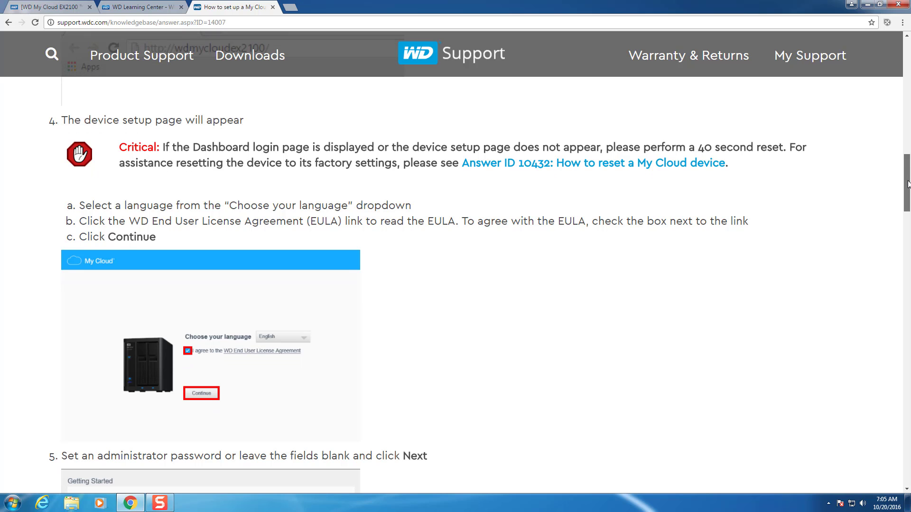
pyautogui.moveTo(908, 184); pyautogui.dragTo(908, 229)
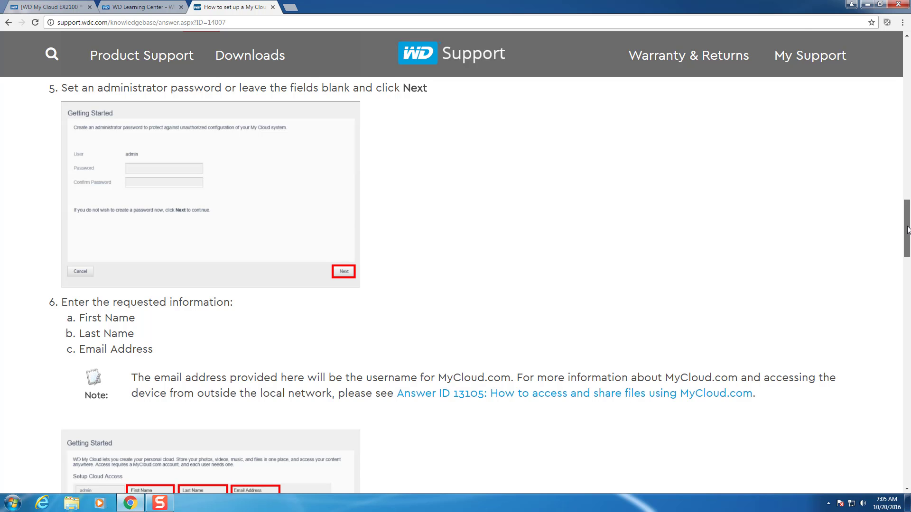
pyautogui.moveTo(908, 230); pyautogui.dragTo(883, 428)
pyautogui.scroll(-1, 882, 428)
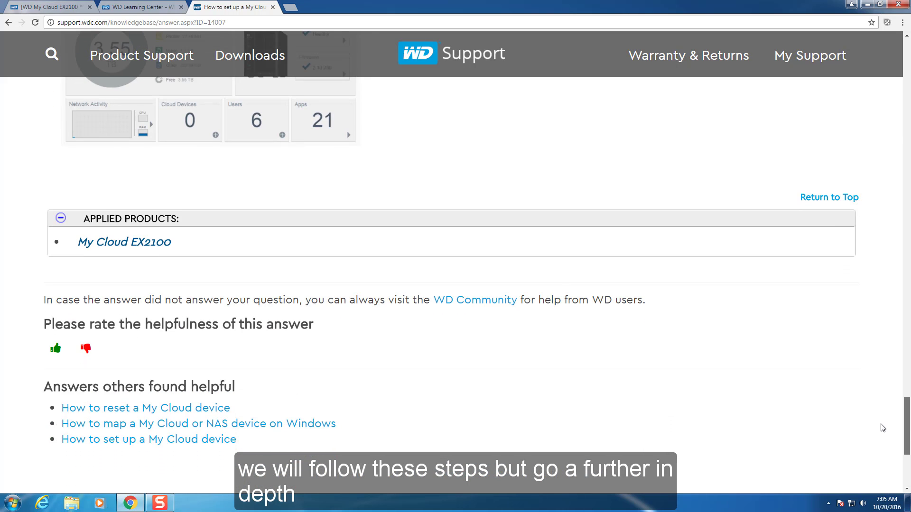
pyautogui.moveTo(906, 410); pyautogui.dragTo(903, 62)
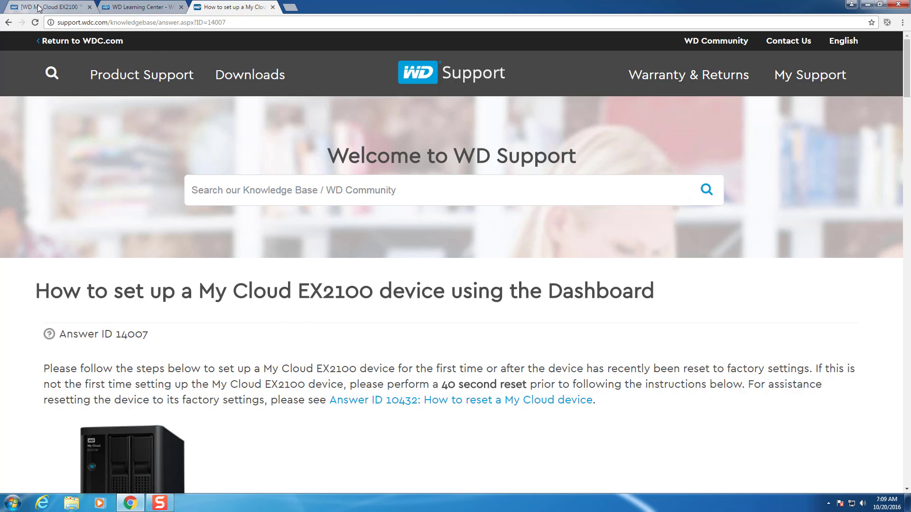
# - Back on the setup tab, keep English and accept the WD End User License Agreement
pyautogui.click(39, 8)
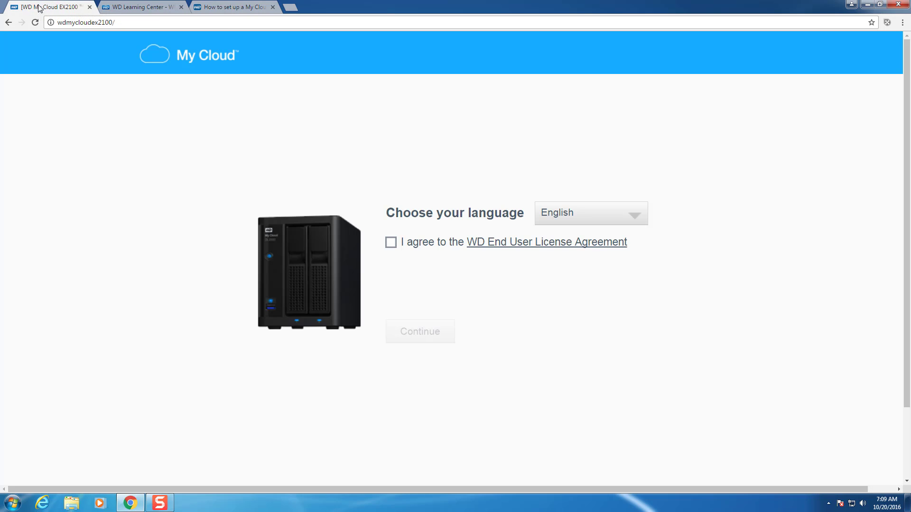
pyautogui.click(635, 217)
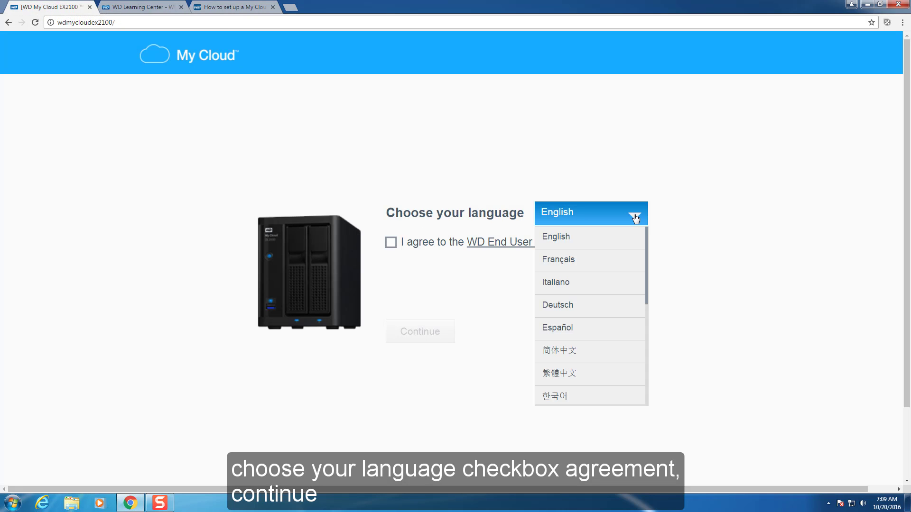
pyautogui.click(634, 217)
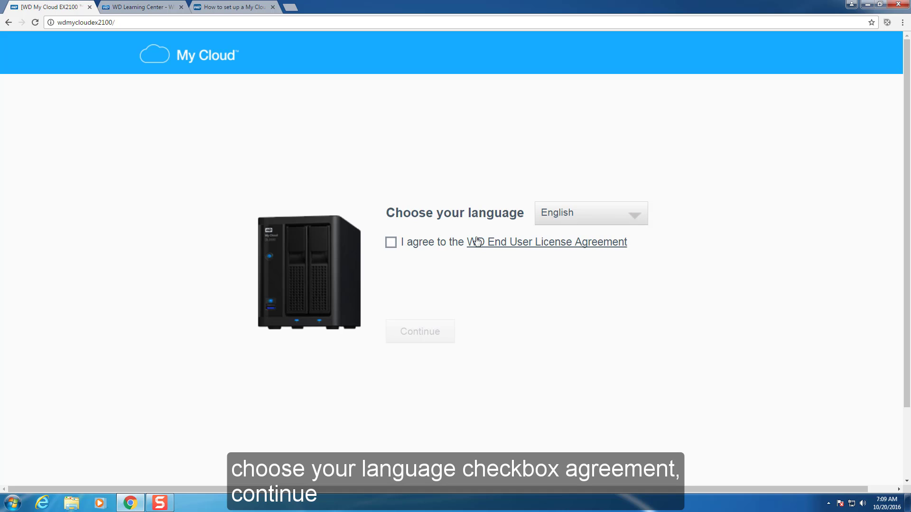
pyautogui.click(392, 245)
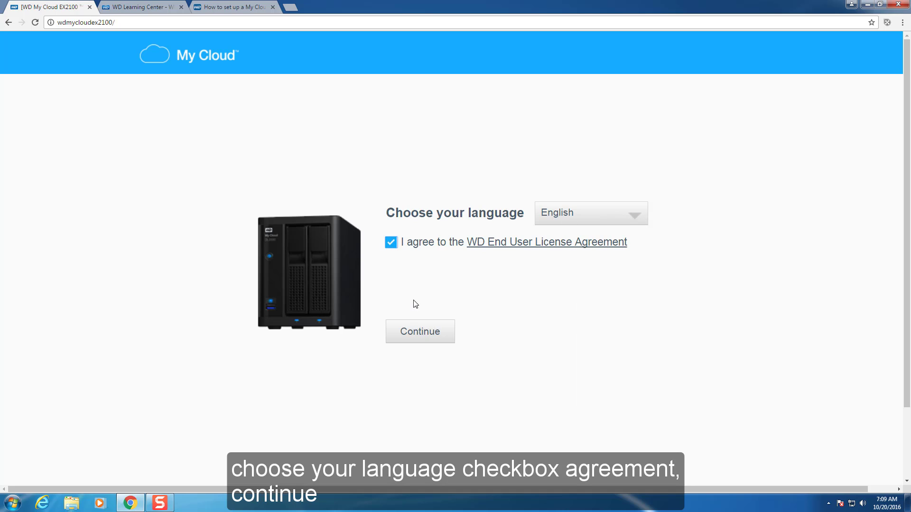
pyautogui.click(421, 331)
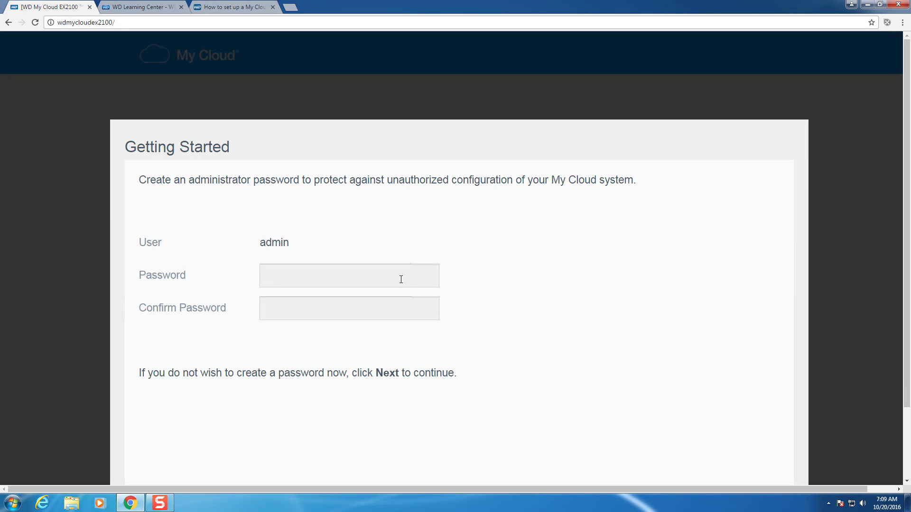
# - Enter and confirm the administrator password, then continue to cloud access setup
pyautogui.click(401, 279)
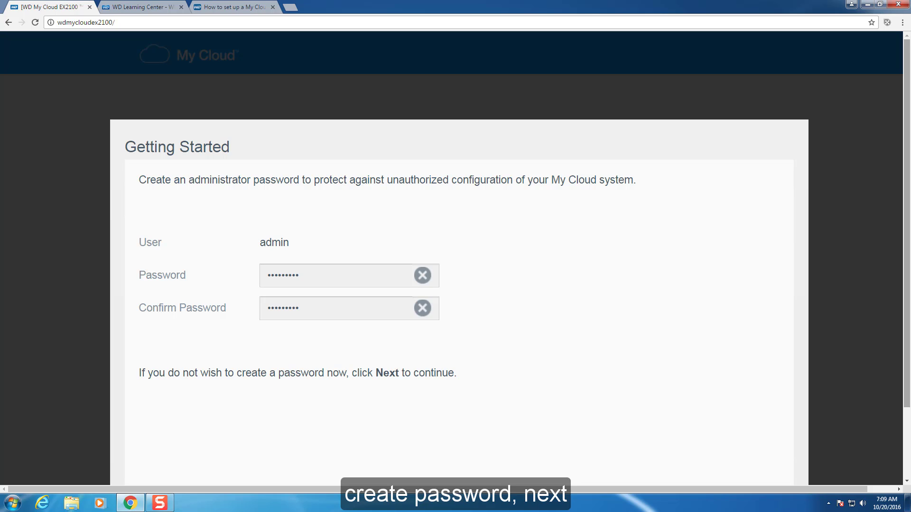
pyautogui.scroll(-2, 455, 284)
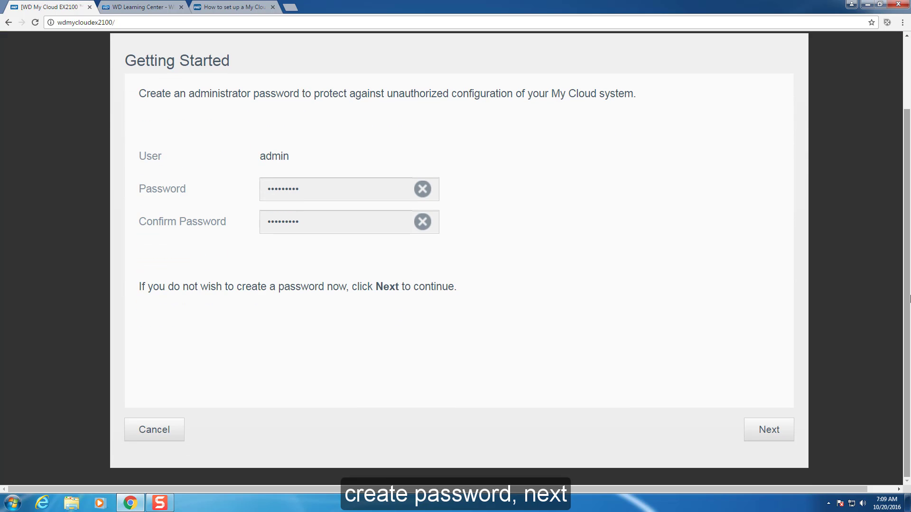
pyautogui.click(763, 436)
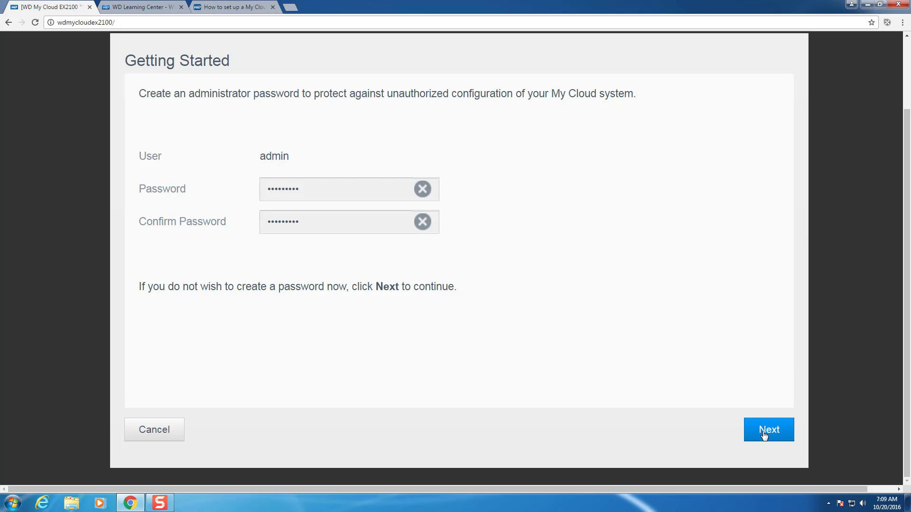
# - Save the cloud access user's details and continue past cloud access setup
pyautogui.scroll(-1, 763, 435)
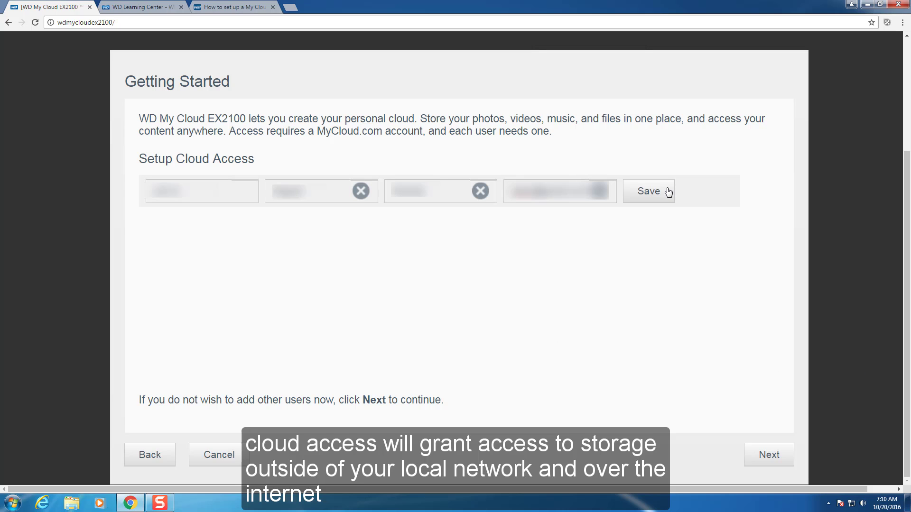
pyautogui.click(665, 191)
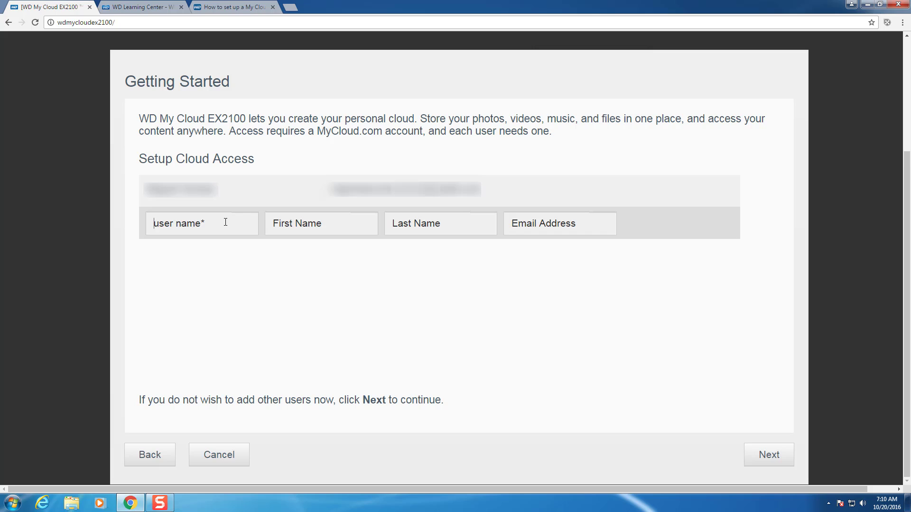
pyautogui.click(769, 455)
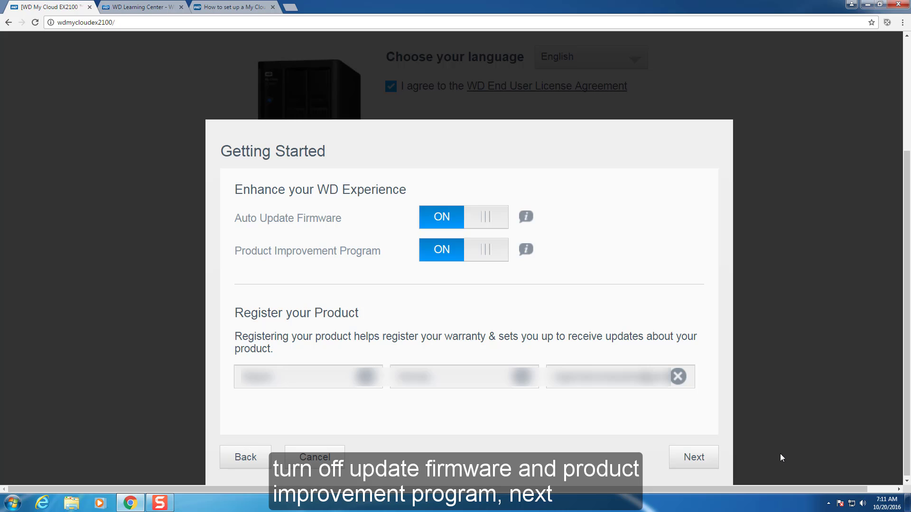
# - Turn off Auto Update Firmware and the Product Improvement Program, then finish setup
pyautogui.click(460, 217)
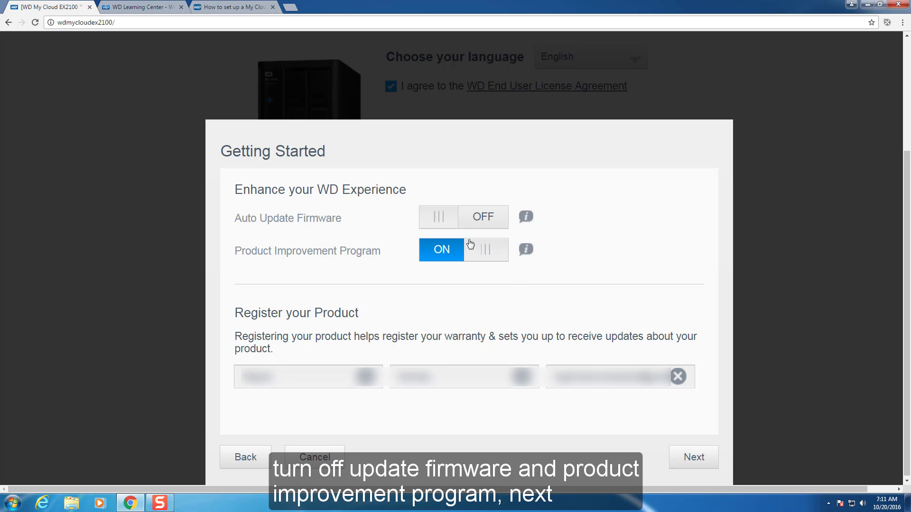
pyautogui.click(470, 249)
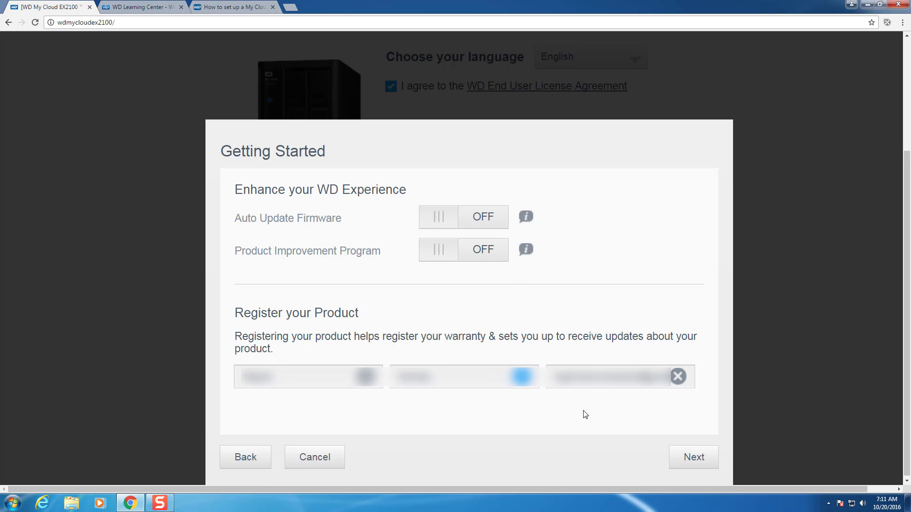
pyautogui.click(706, 457)
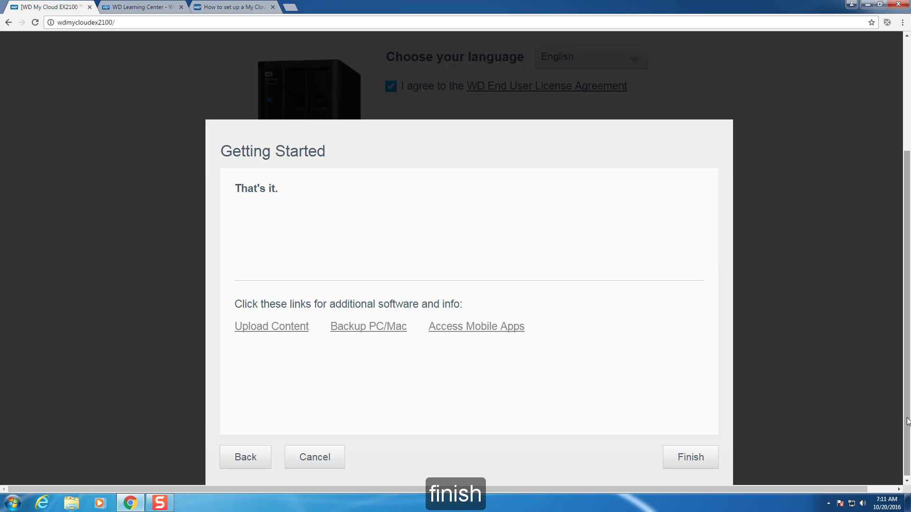
pyautogui.click(698, 457)
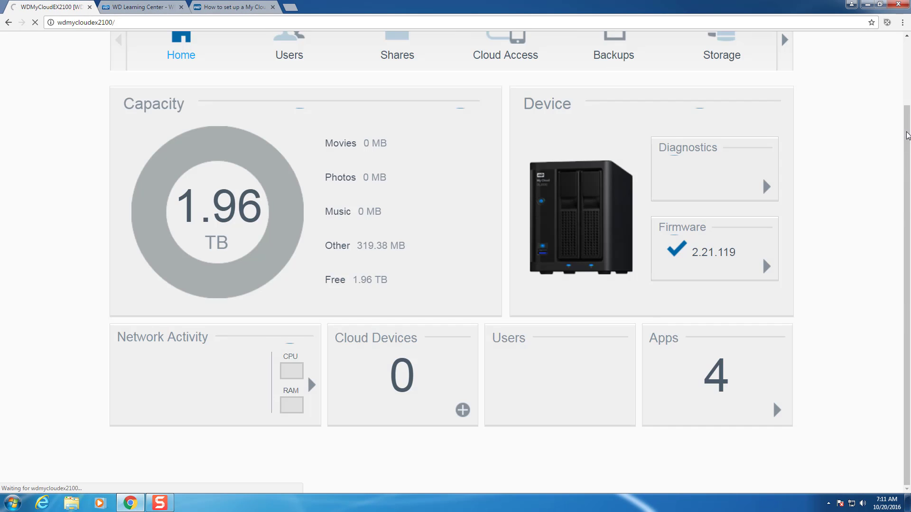
# - View Settings > Firmware Update, showing auto update off and version 2.21.119
pyautogui.click(909, 96)
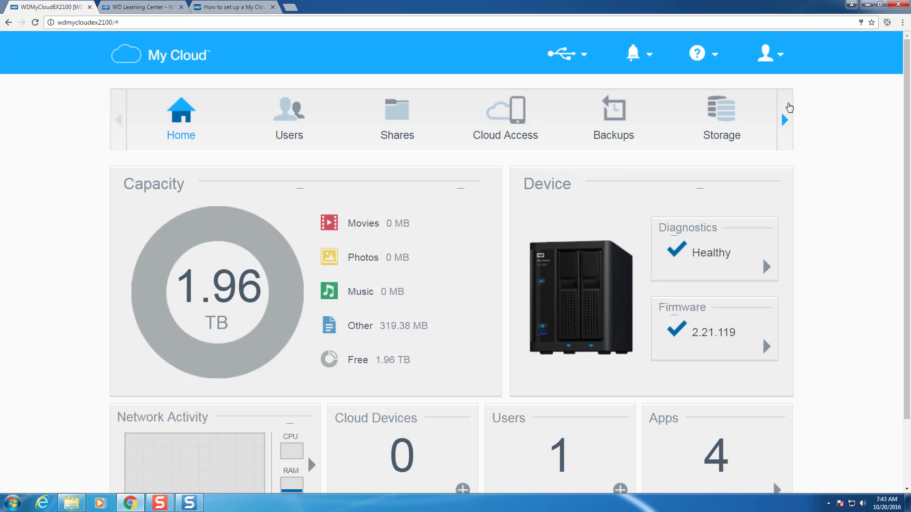
pyautogui.click(789, 107)
pyautogui.click(789, 106)
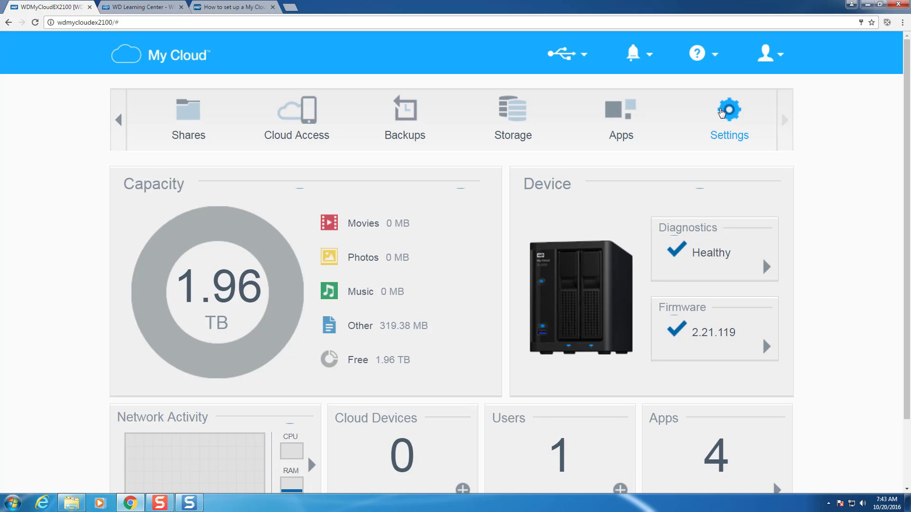
pyautogui.click(722, 112)
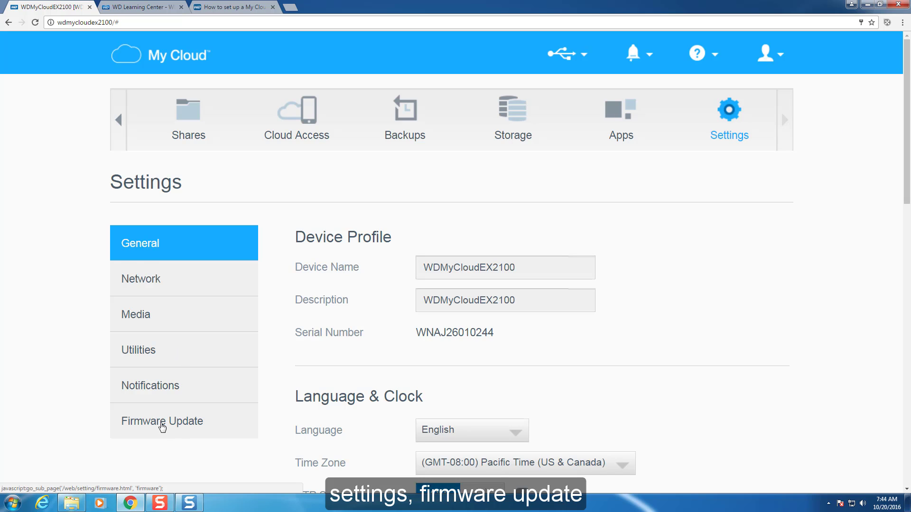
pyautogui.click(162, 427)
pyautogui.moveTo(909, 142); pyautogui.dragTo(909, 244)
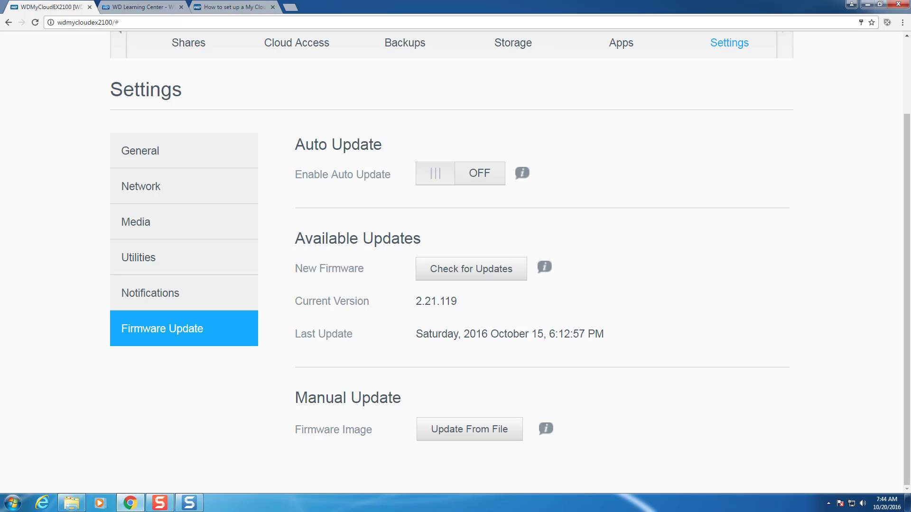
pyautogui.click(906, 47)
# - Review RAID health on Storage, then check the Utilities Format Disk list, leaving All Volume(s)
pyautogui.click(508, 119)
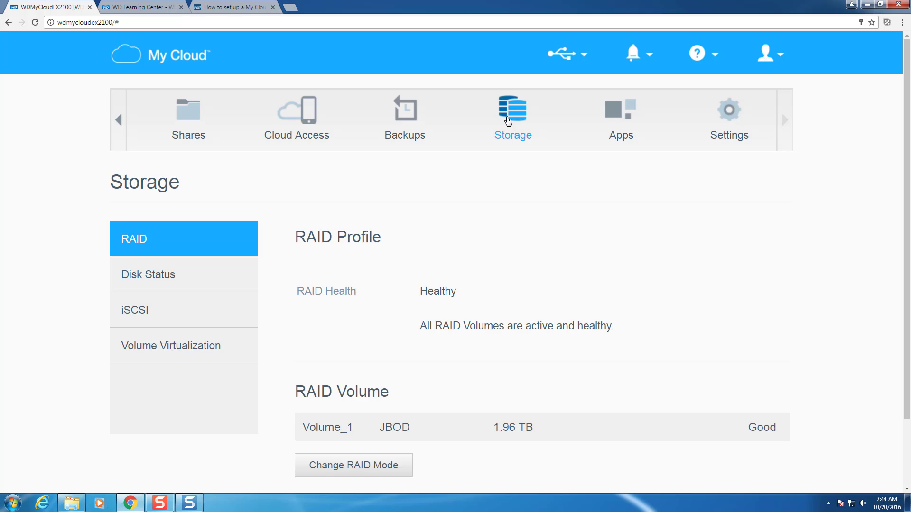
pyautogui.moveTo(907, 178); pyautogui.dragTo(909, 250)
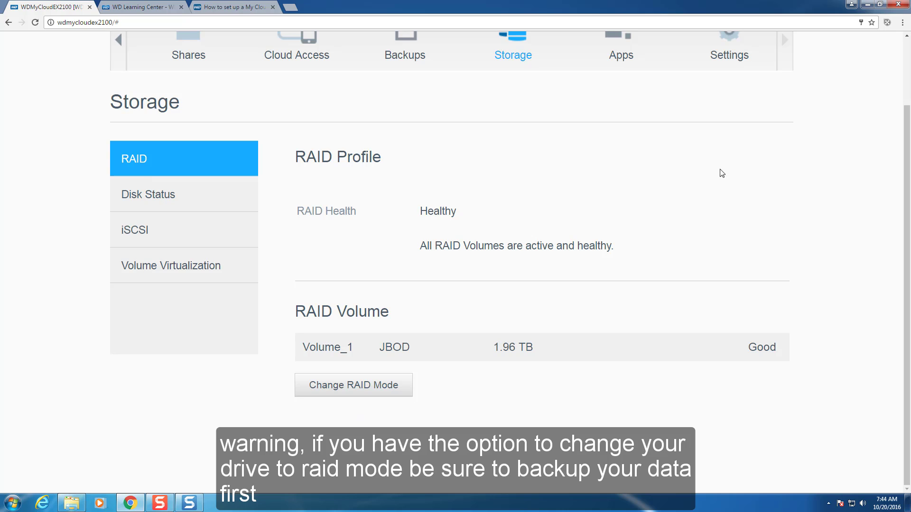
pyautogui.click(739, 48)
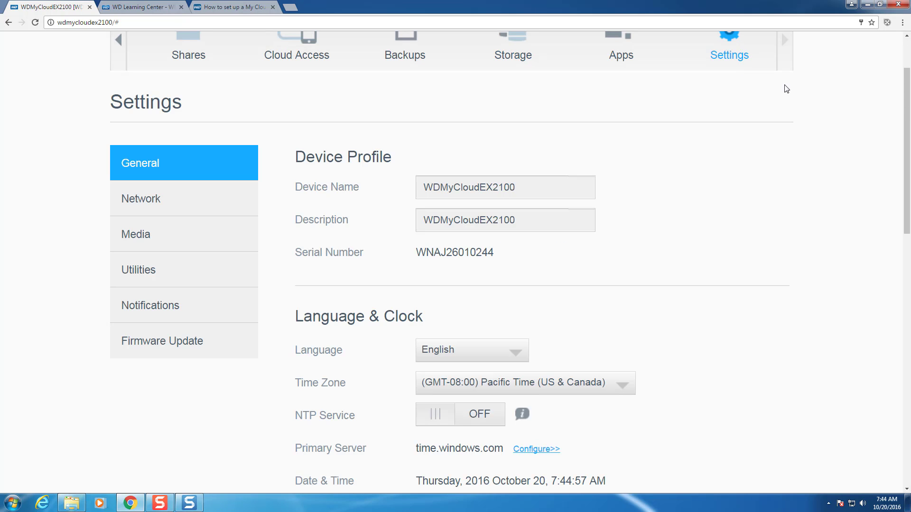
pyautogui.click(151, 271)
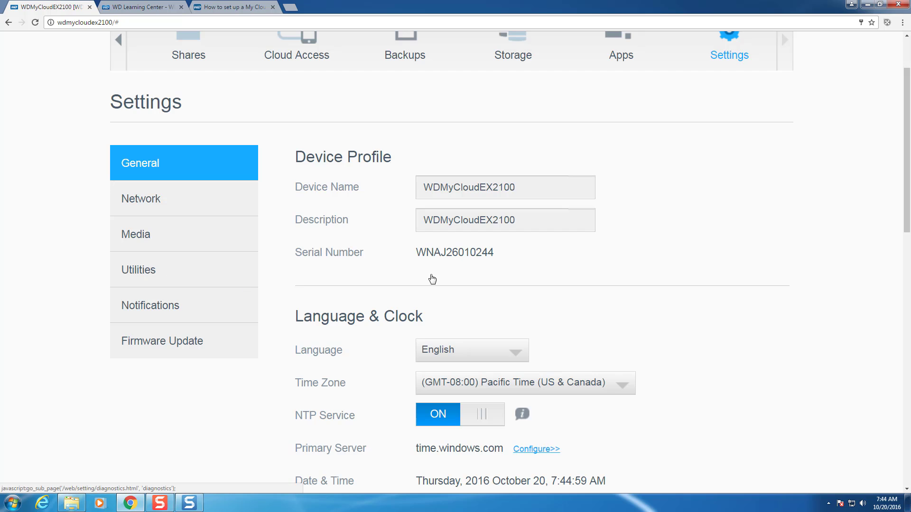
pyautogui.moveTo(908, 172); pyautogui.dragTo(908, 404)
pyautogui.click(524, 275)
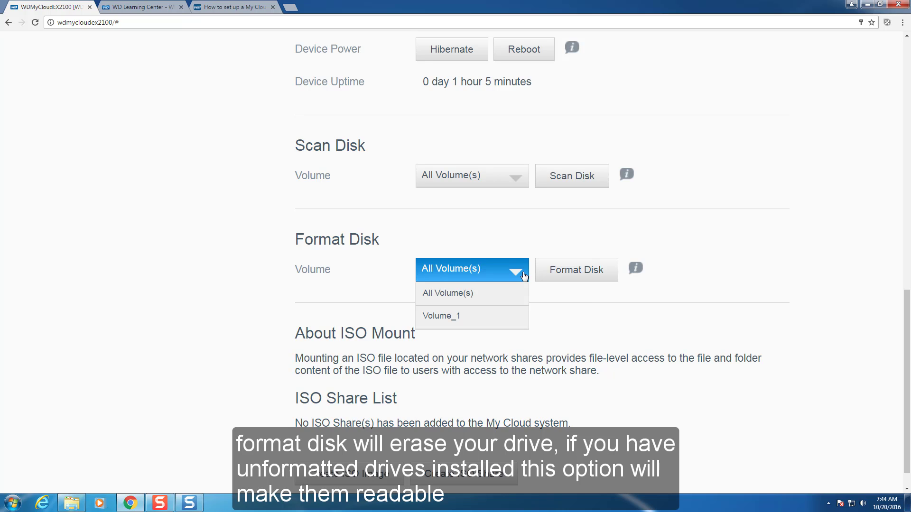
pyautogui.click(524, 275)
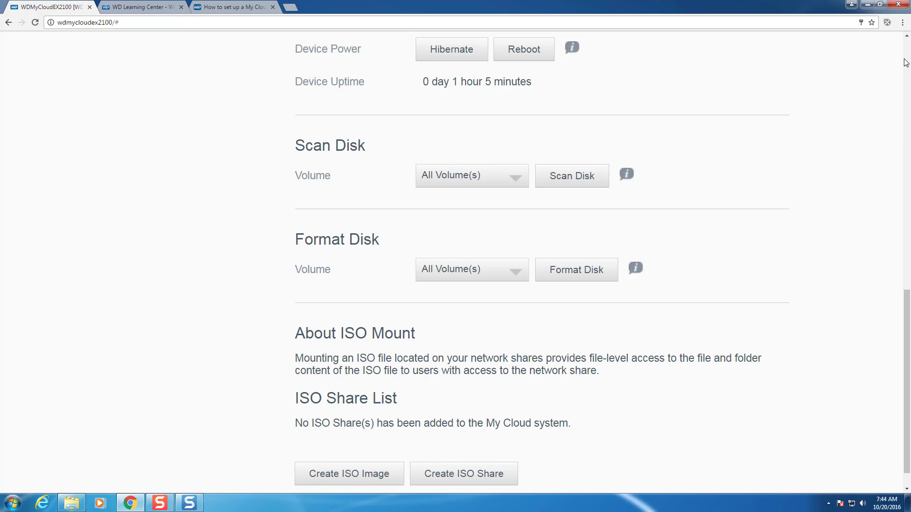
pyautogui.scroll(13, 906, 62)
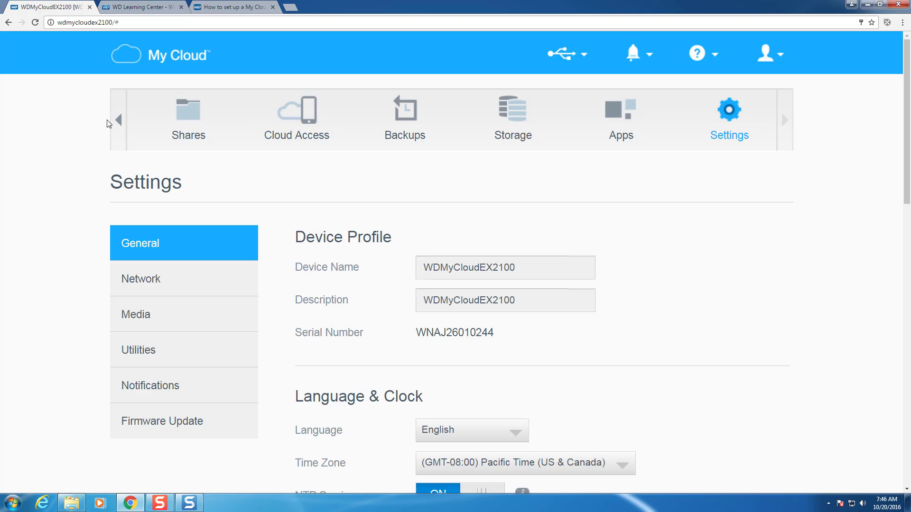
# - On the Cloud Access page, confirm the admin user's status shows Connected
pyautogui.click(116, 124)
pyautogui.click(116, 124)
pyautogui.click(517, 121)
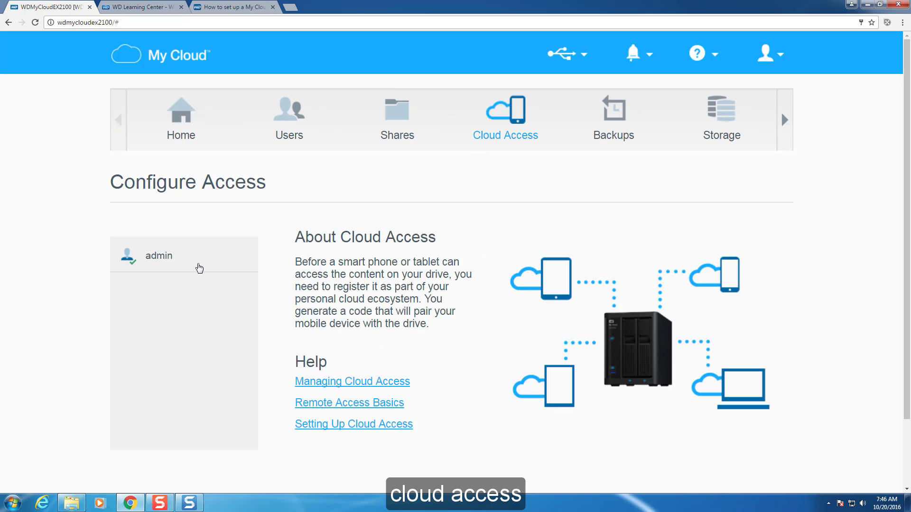
pyautogui.click(199, 269)
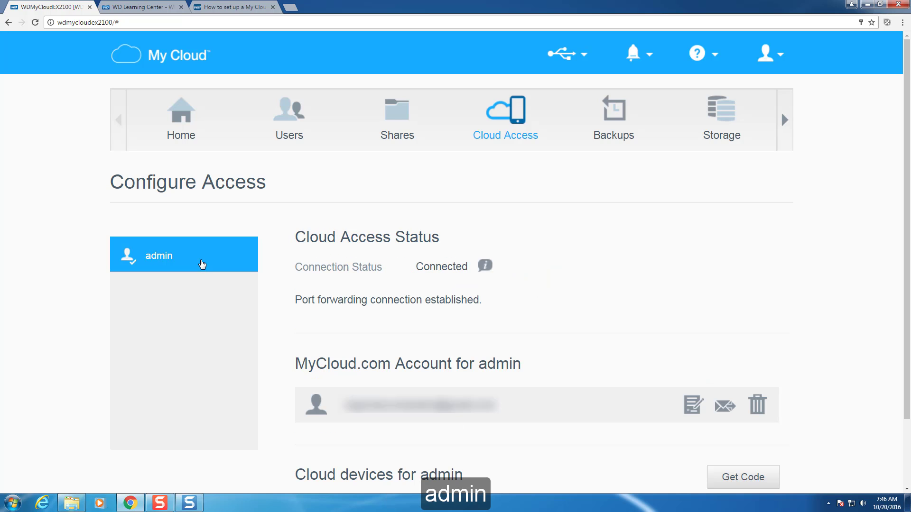
pyautogui.moveTo(908, 141); pyautogui.dragTo(910, 265)
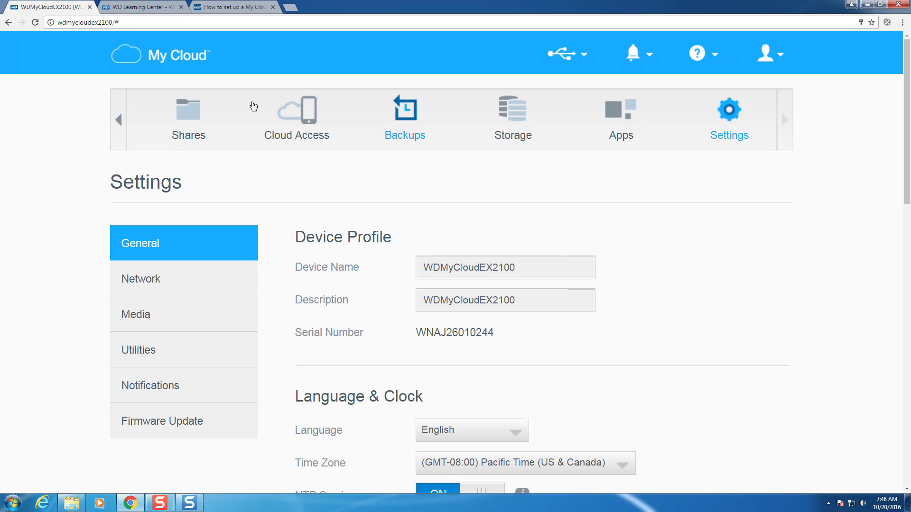
# - Create the Admin_Users group under Users and begin adding a second group
pyautogui.click(118, 119)
pyautogui.click(118, 119)
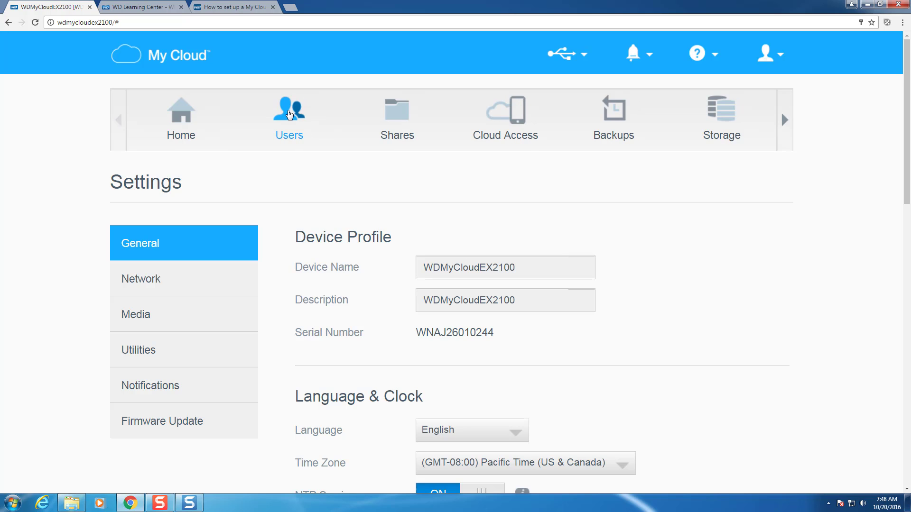
pyautogui.click(289, 114)
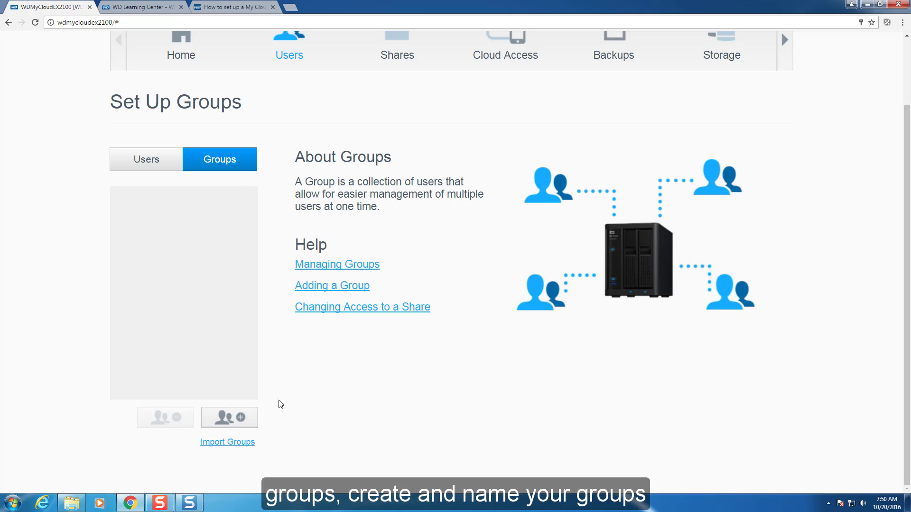
pyautogui.click(228, 417)
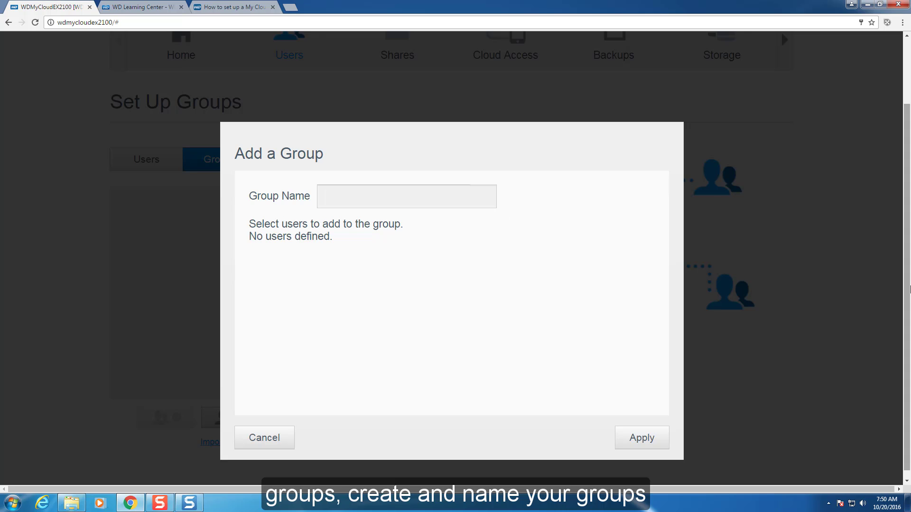
pyautogui.write('Admin_Users')
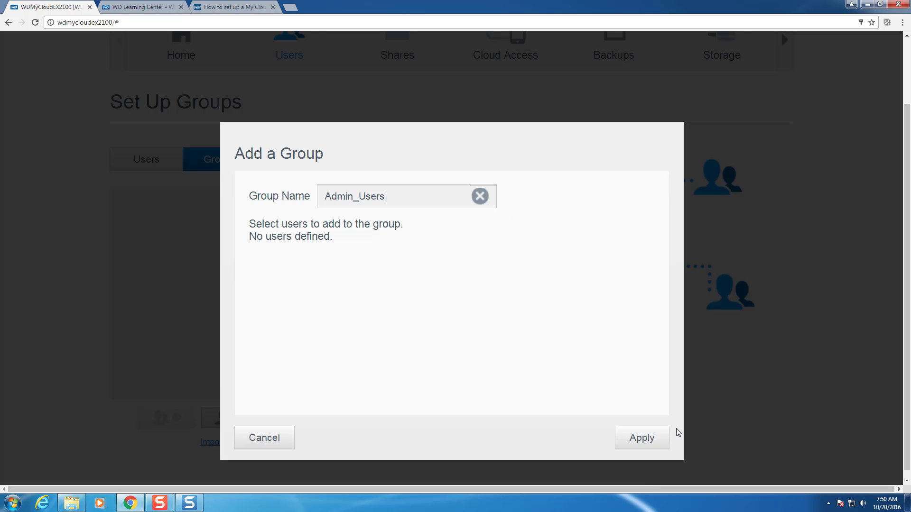
pyautogui.click(649, 439)
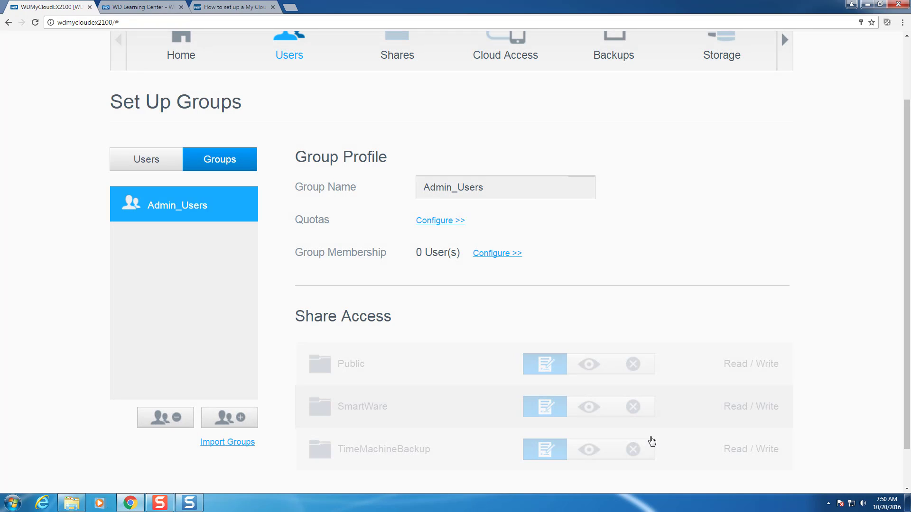
pyautogui.click(229, 417)
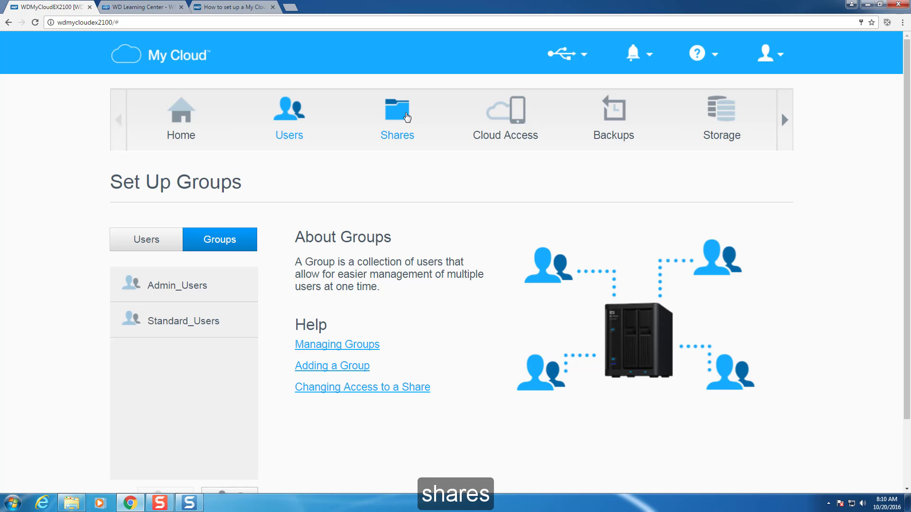
# - Turn off public access on the Public, SmartWare and TimeMachineBackup shares
pyautogui.click(406, 118)
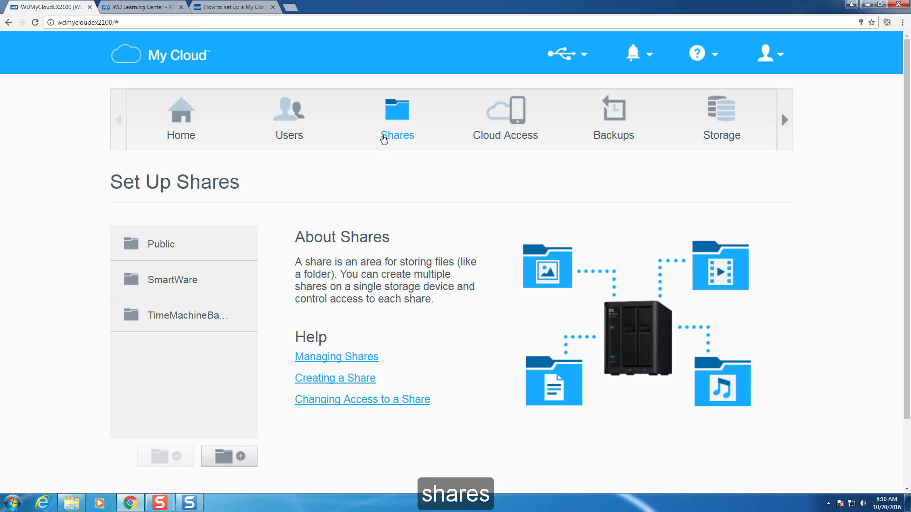
pyautogui.click(231, 242)
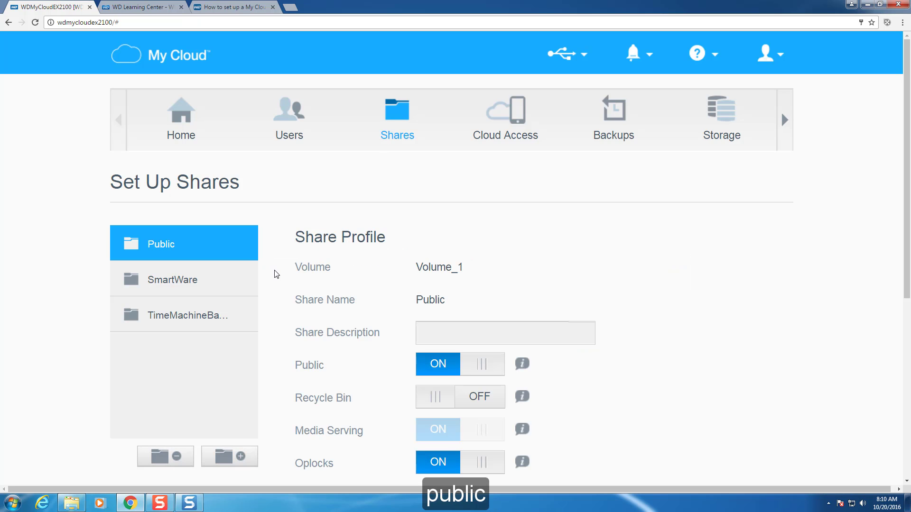
pyautogui.scroll(-4, 275, 274)
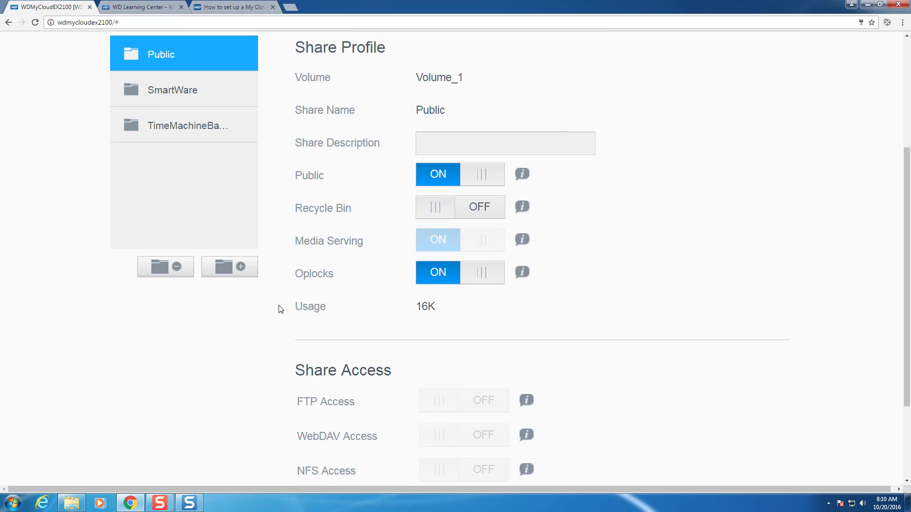
pyautogui.click(460, 175)
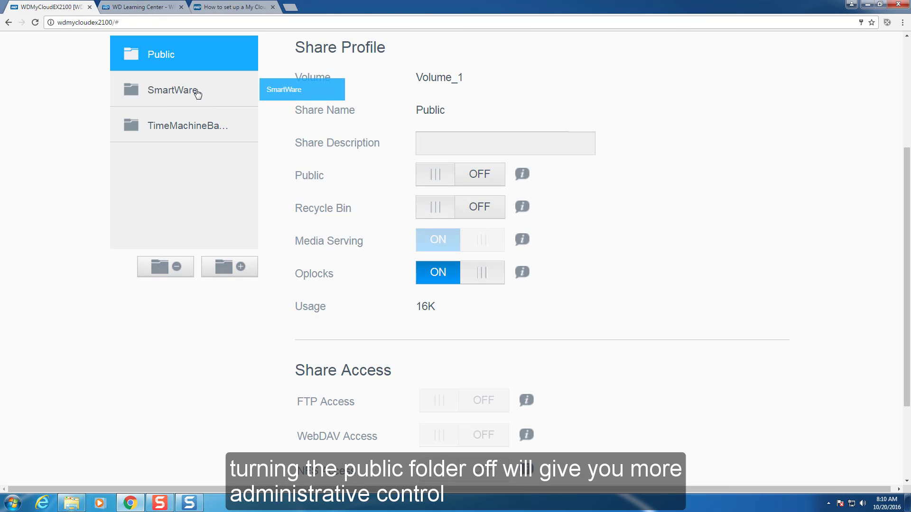
pyautogui.click(197, 94)
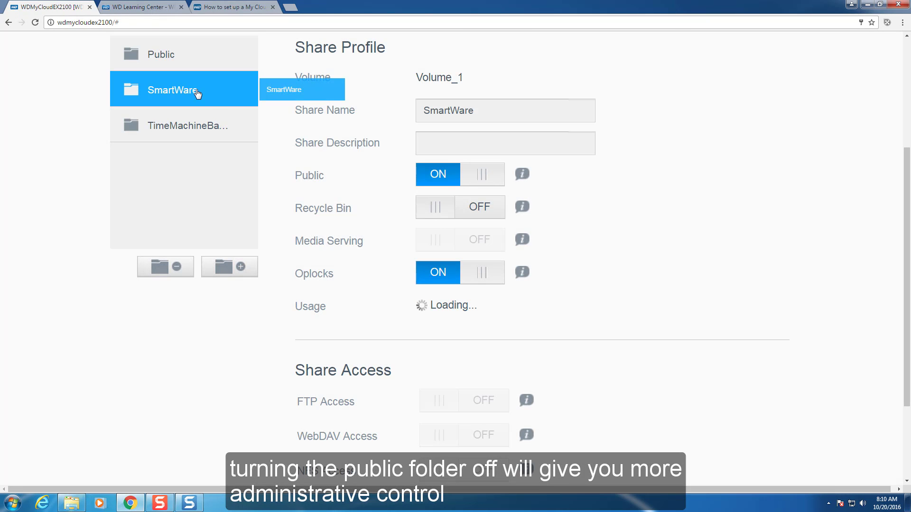
pyautogui.click(454, 175)
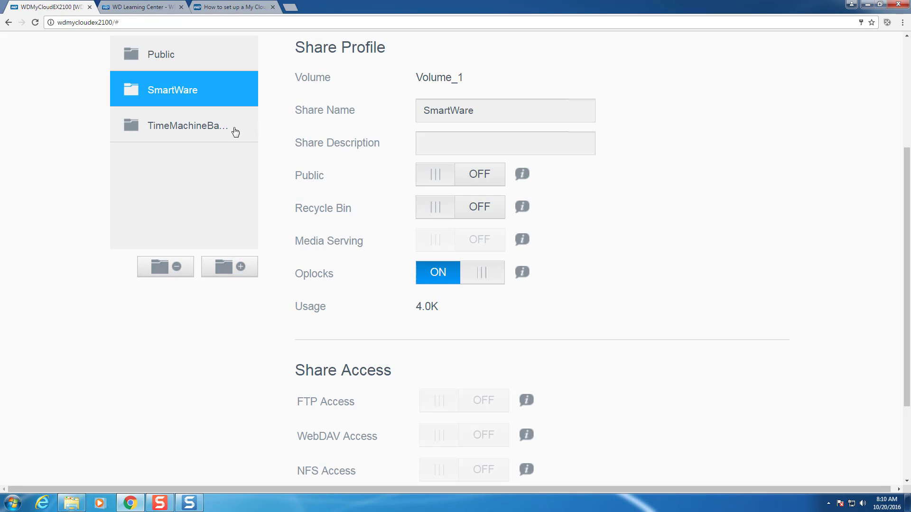
pyautogui.click(217, 129)
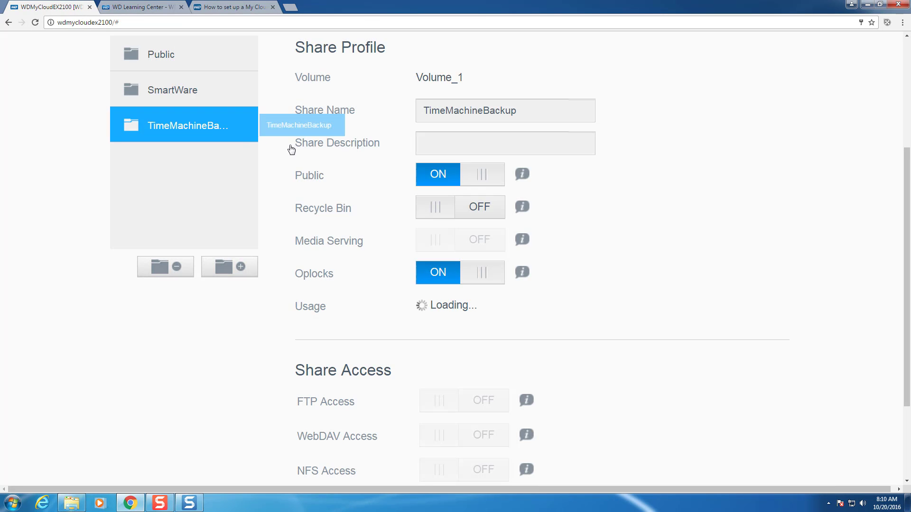
pyautogui.click(453, 175)
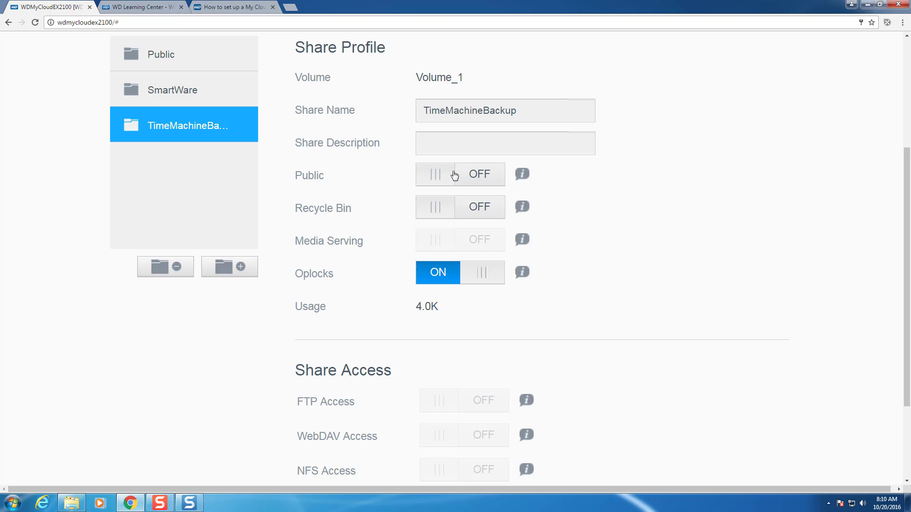
# - Add a User1 share described as User1 and switch its Public toggle off
pyautogui.click(232, 267)
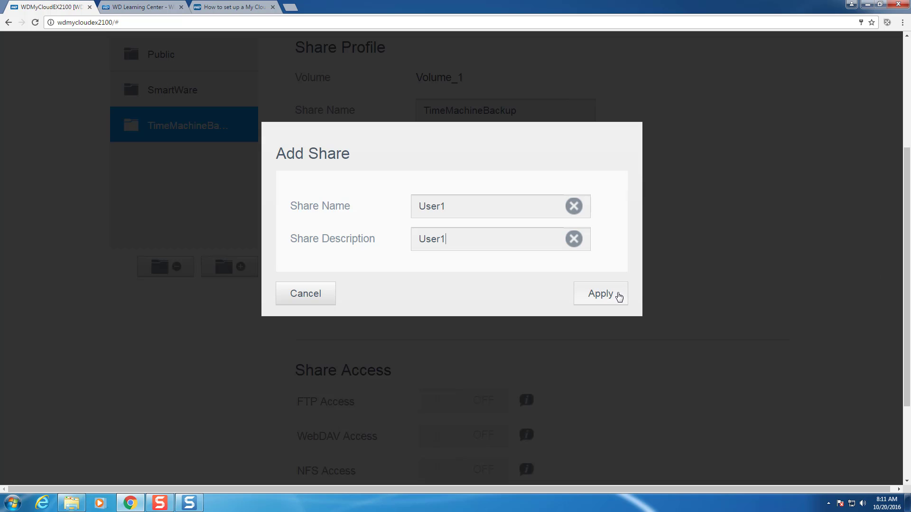
pyautogui.click(618, 295)
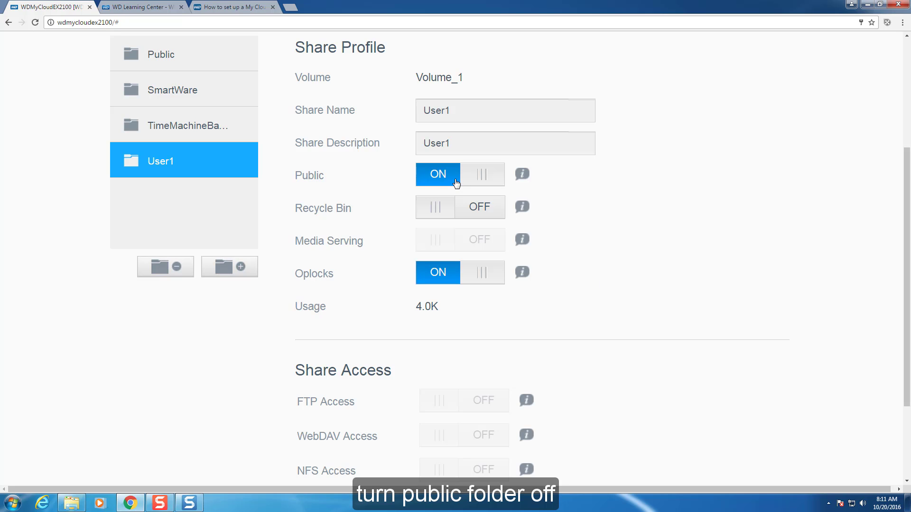
pyautogui.click(456, 182)
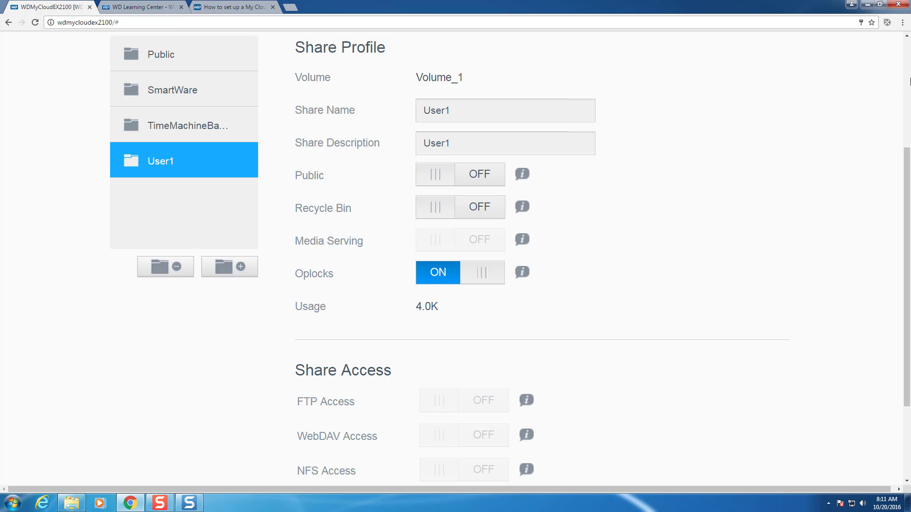
pyautogui.click(906, 88)
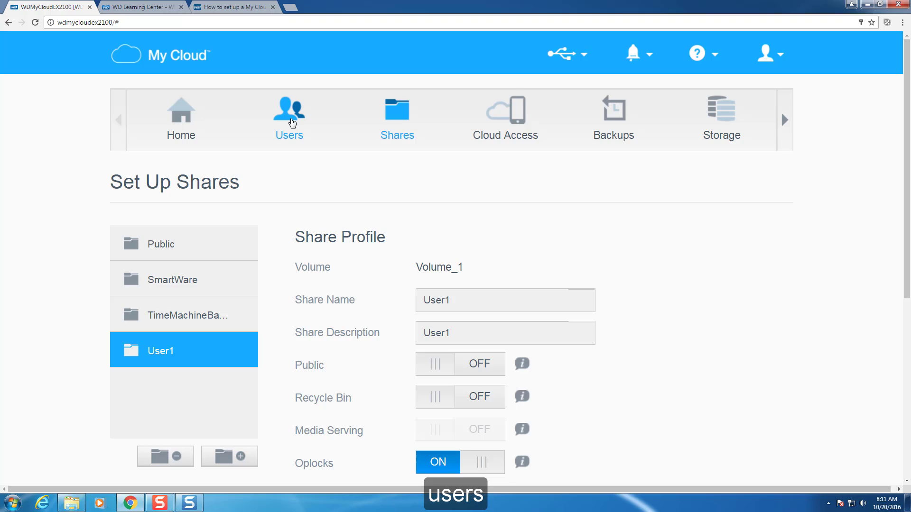
# - Create the user1 account with first name, e-mail and a password on the Users page
pyautogui.click(292, 123)
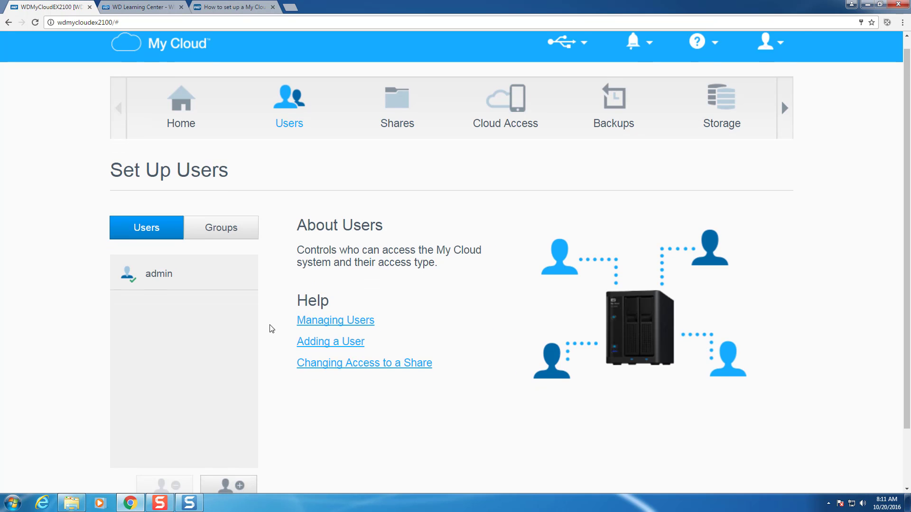
pyautogui.scroll(-1, 268, 325)
pyautogui.click(237, 455)
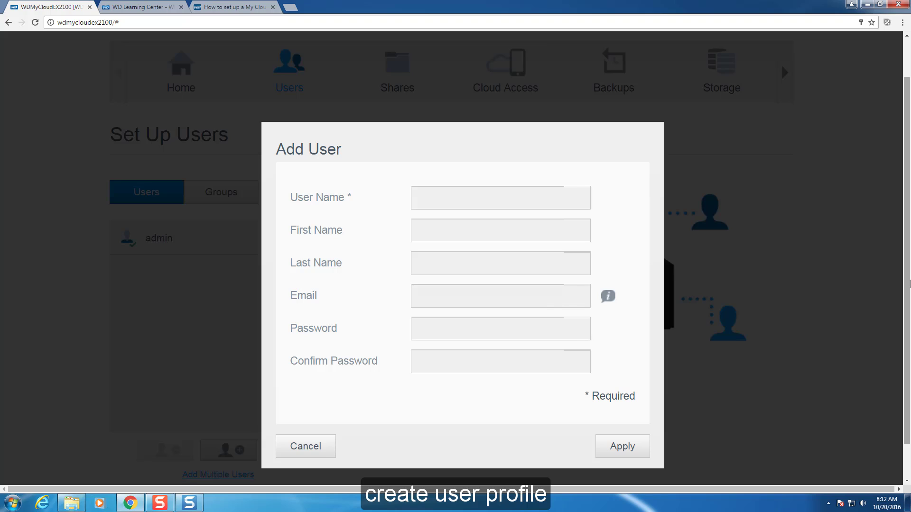
pyautogui.moveTo(612, 298)
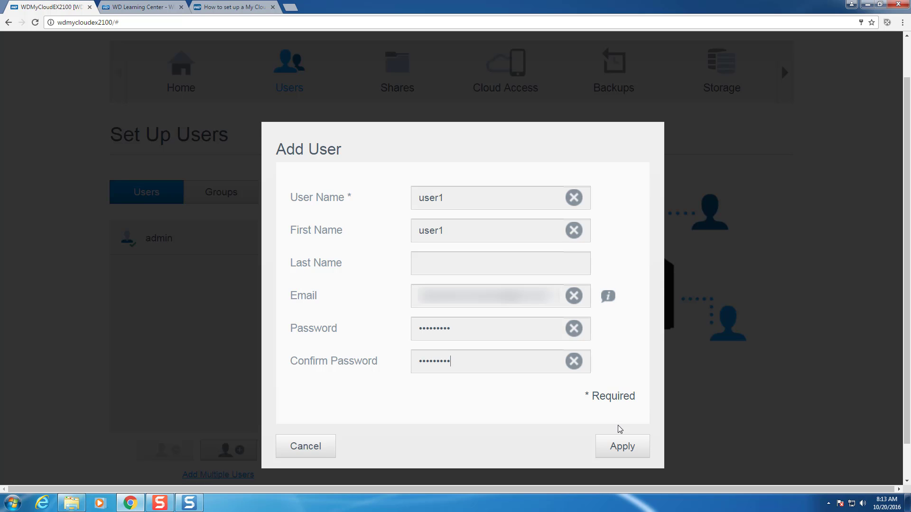
pyautogui.click(618, 441)
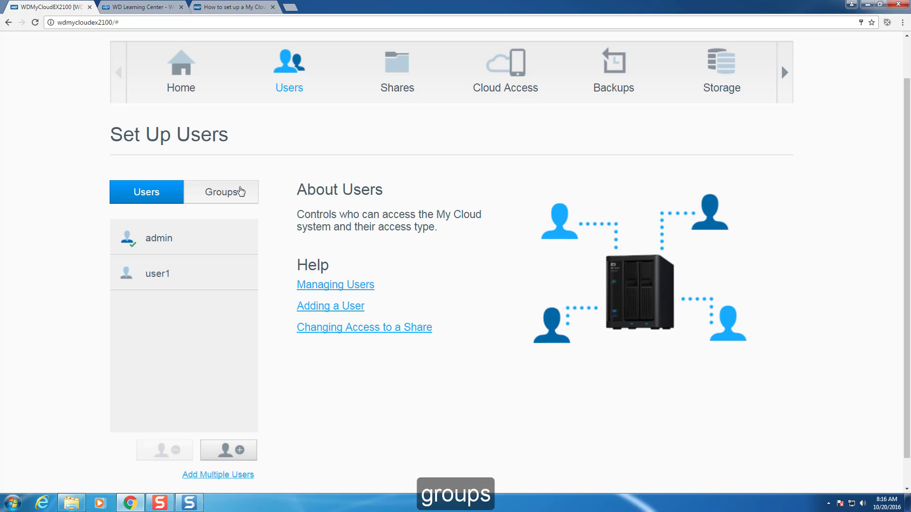
# - Give the Admin_Users group Read/Write access to both the Public and User1 shares
pyautogui.click(239, 189)
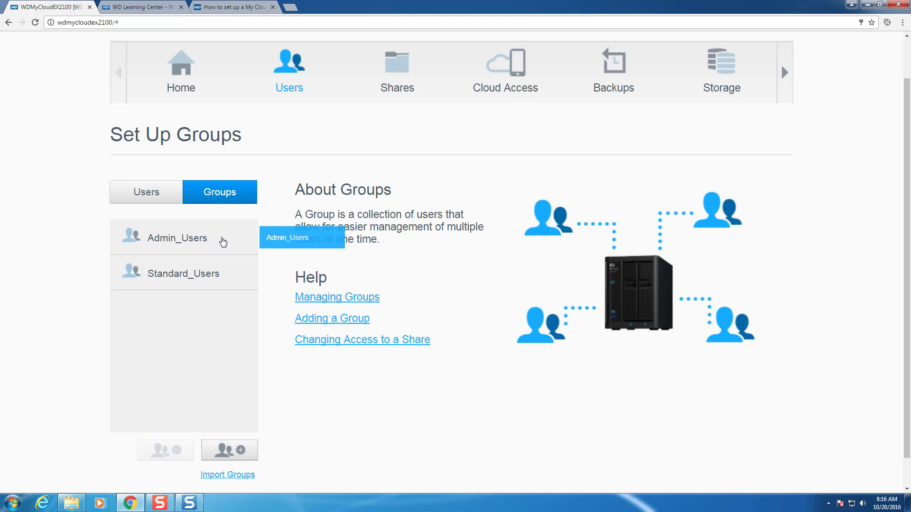
pyautogui.click(223, 242)
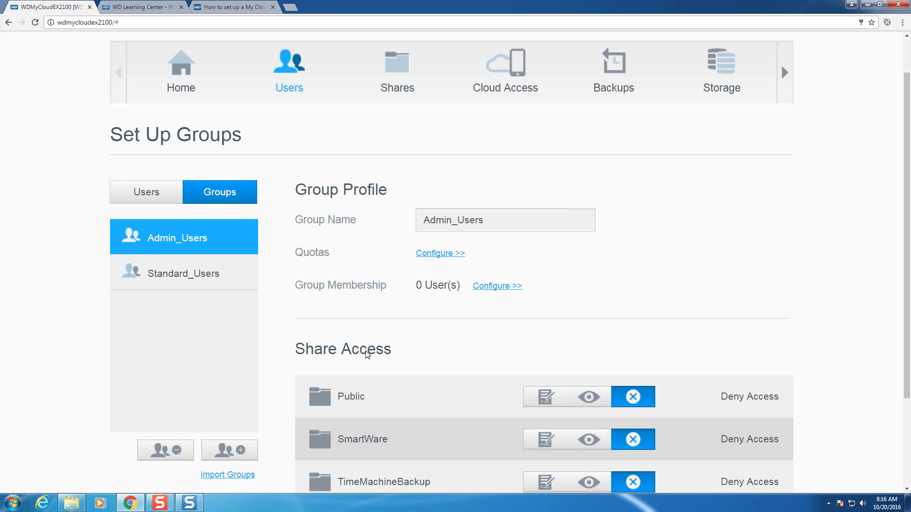
pyautogui.moveTo(907, 255); pyautogui.dragTo(908, 320)
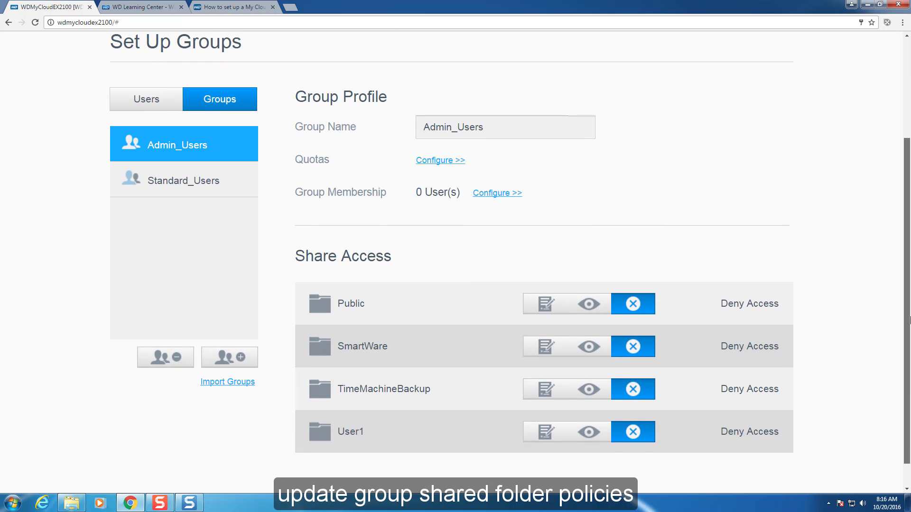
pyautogui.click(545, 304)
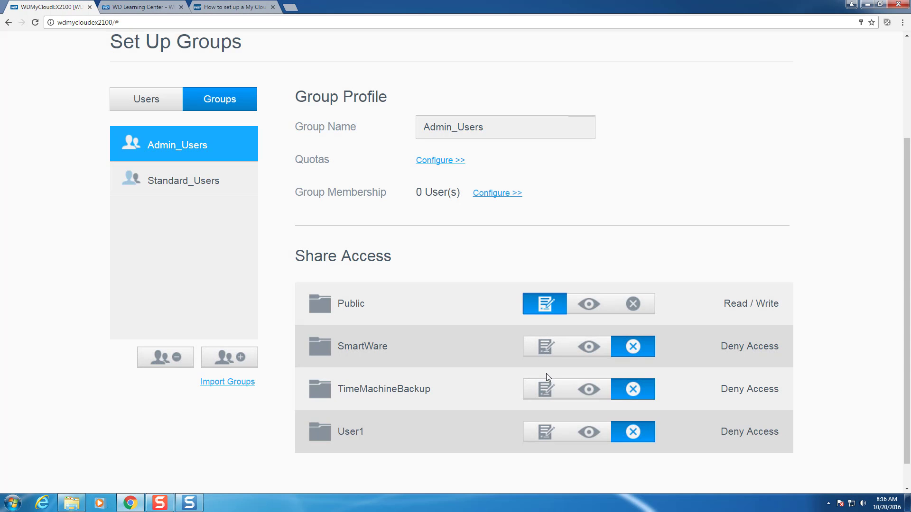
pyautogui.click(548, 429)
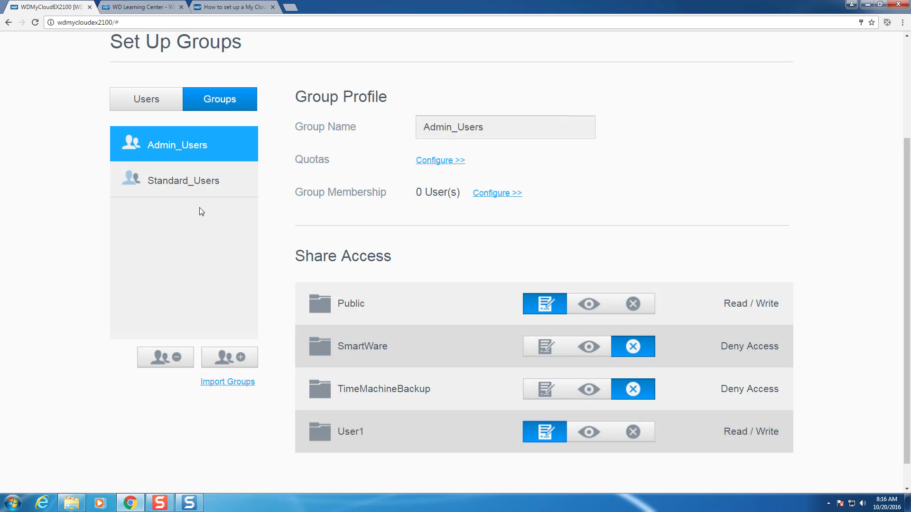
# - Give Standard_Users Read Only on Public and Read/Write on User1, then review both groups
pyautogui.click(196, 189)
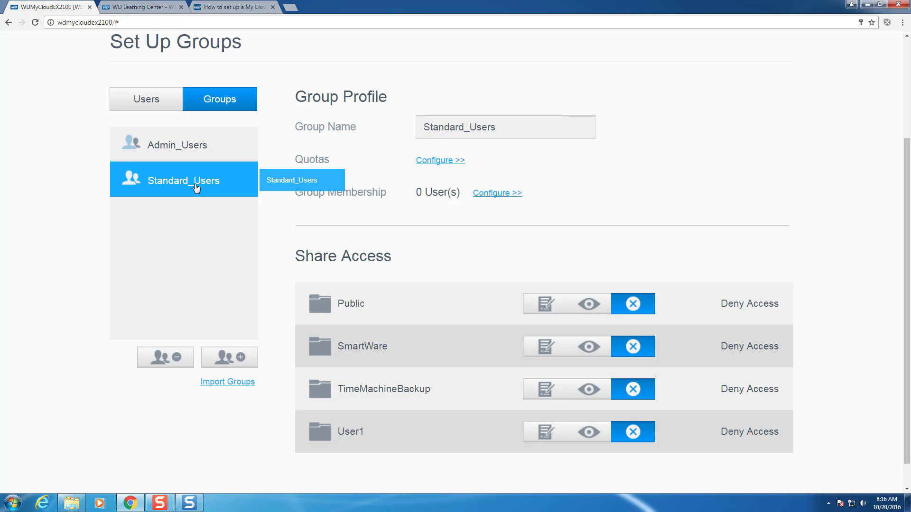
pyautogui.click(588, 304)
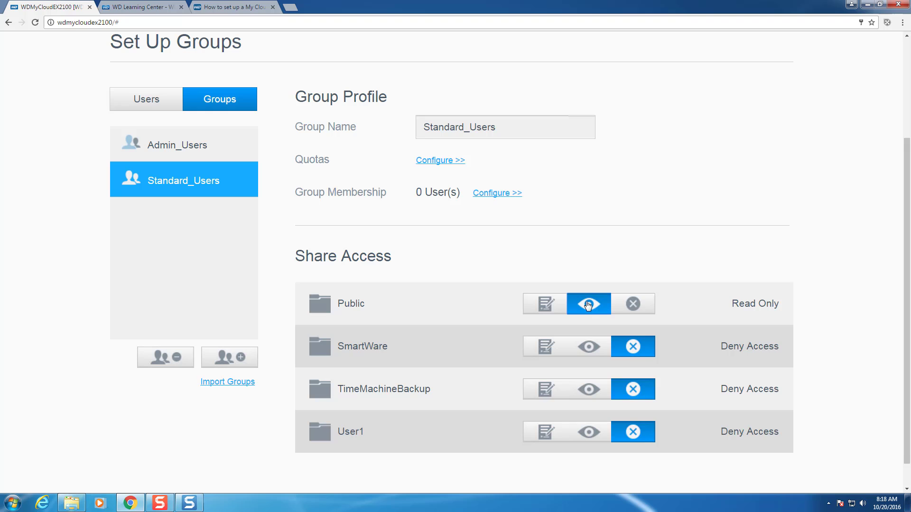
pyautogui.click(536, 431)
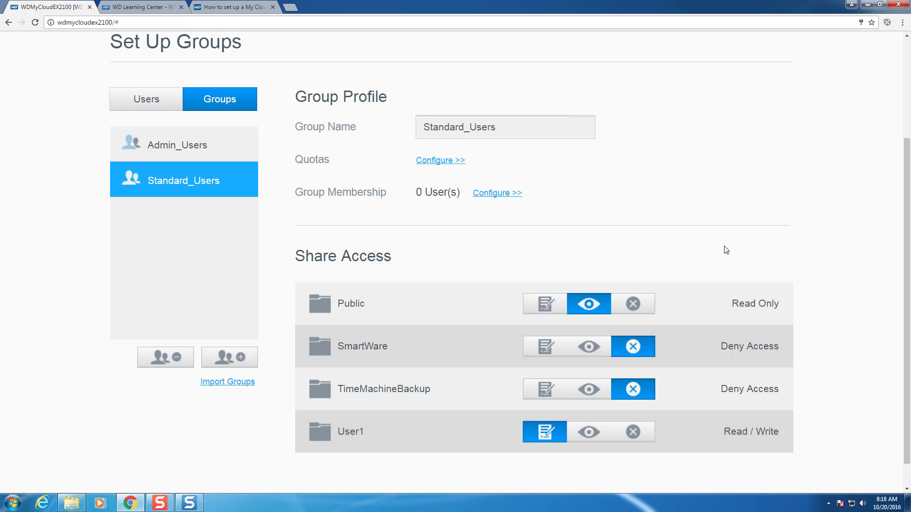
pyautogui.click(173, 147)
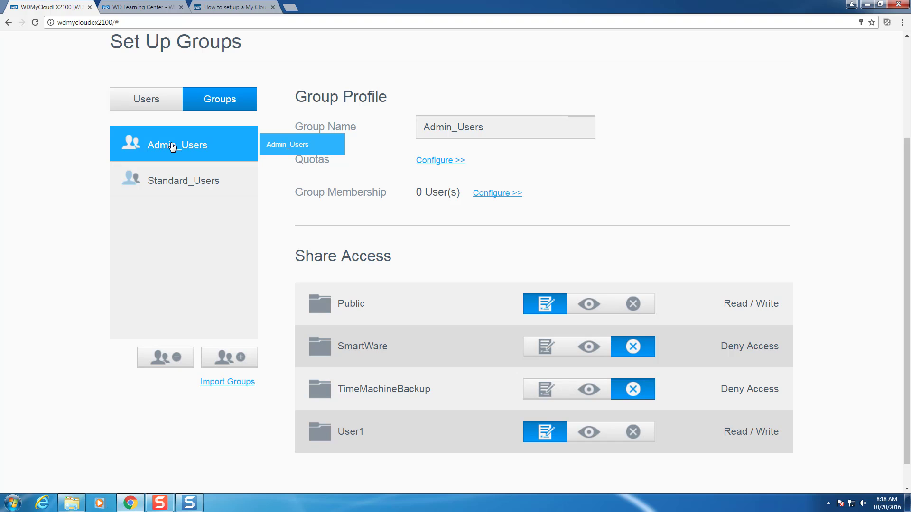
pyautogui.click(179, 183)
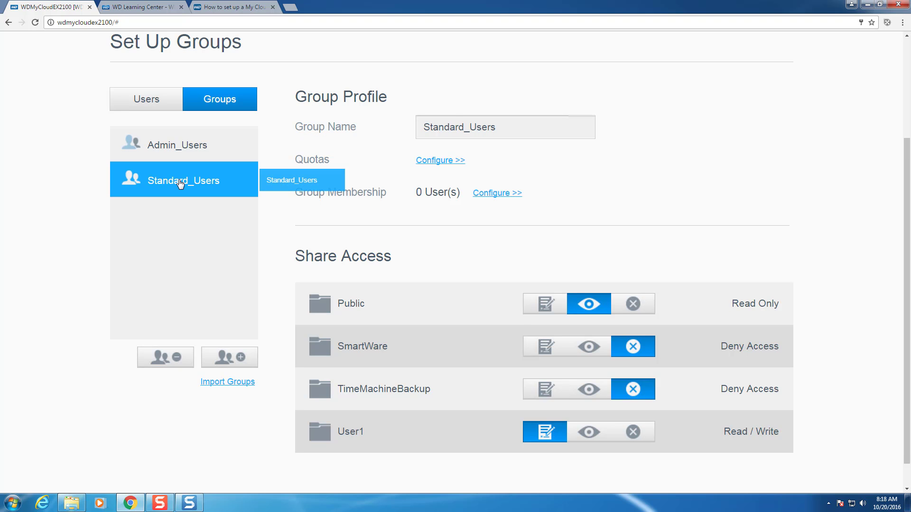
# - Add user1 to the Standard_Users group through its Group Membership settings
pyautogui.click(163, 107)
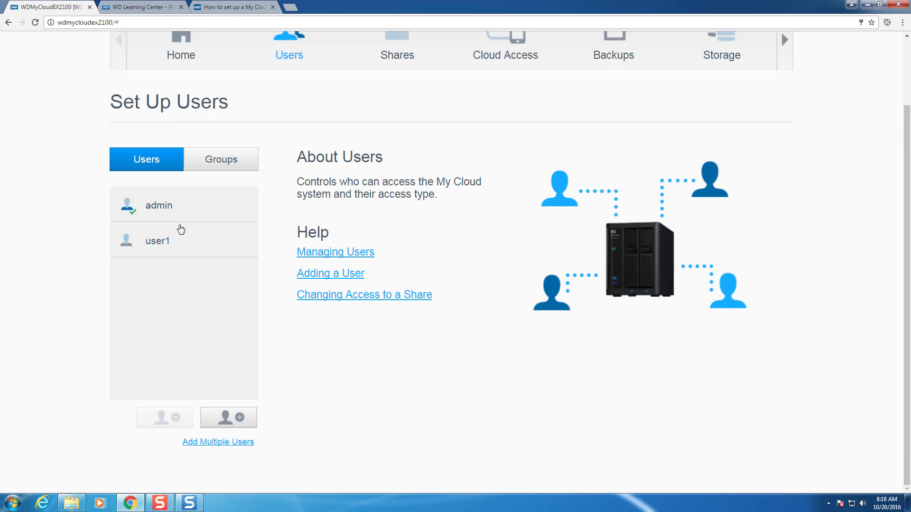
pyautogui.click(186, 243)
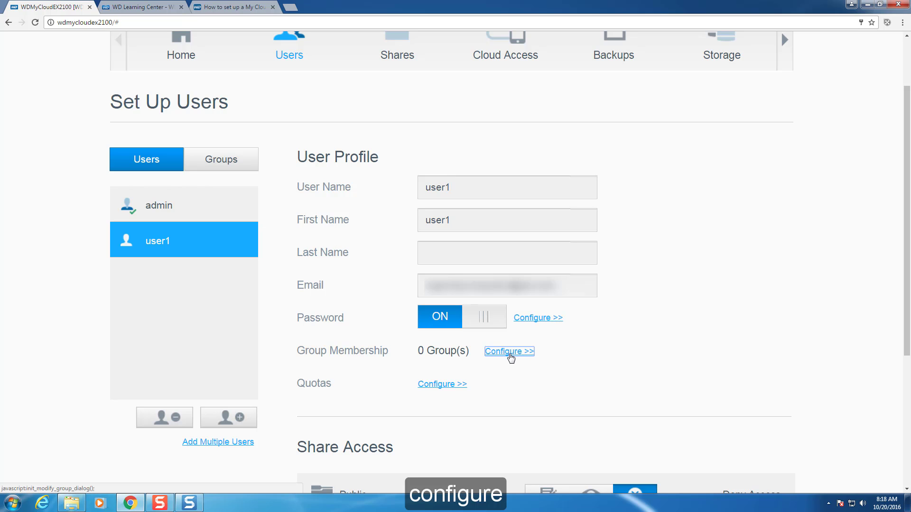
pyautogui.click(508, 352)
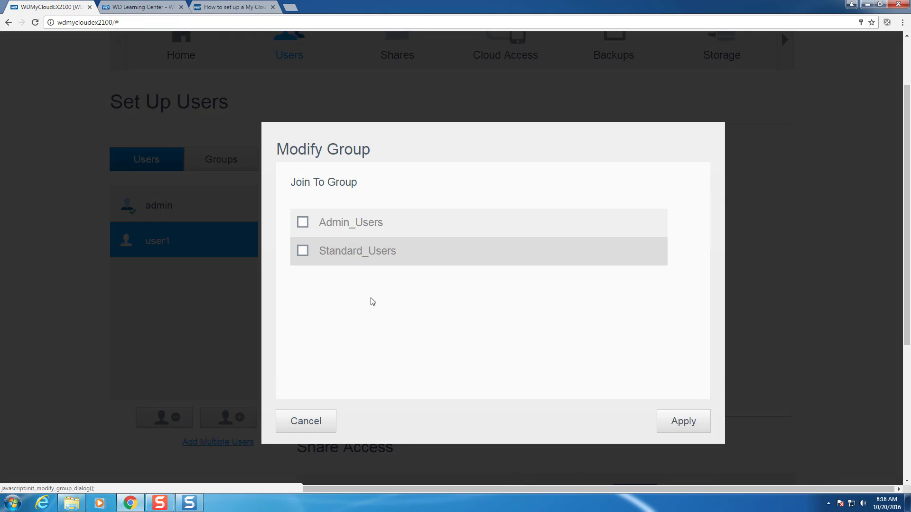
pyautogui.click(303, 252)
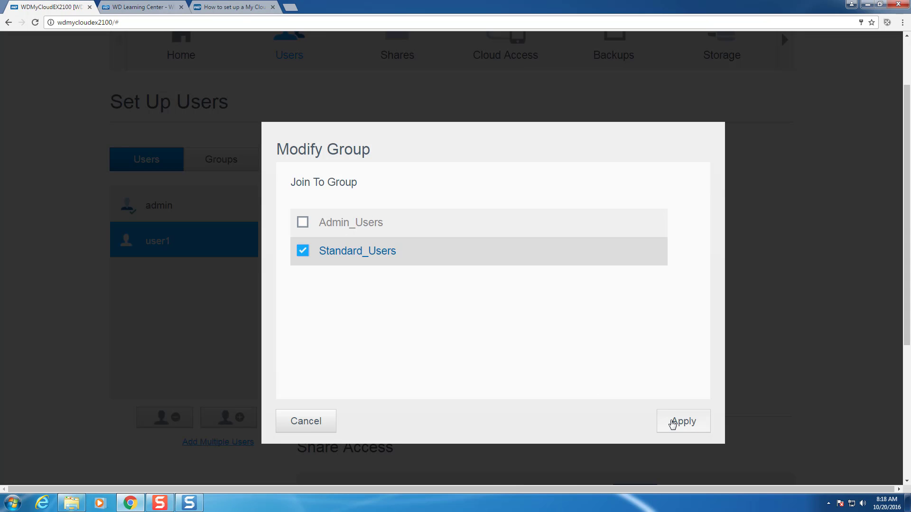
pyautogui.click(673, 422)
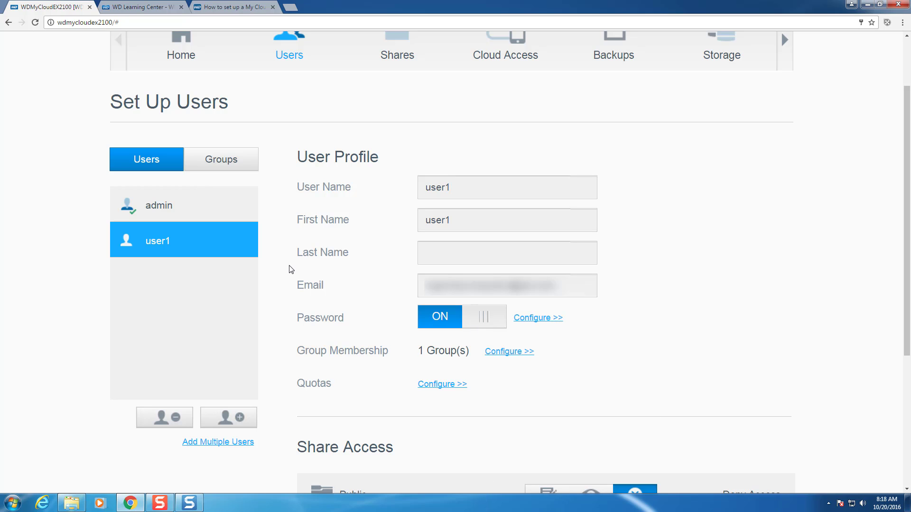
pyautogui.scroll(3, 291, 266)
# - Open the Public share in the Web File Viewer app
pyautogui.click(784, 119)
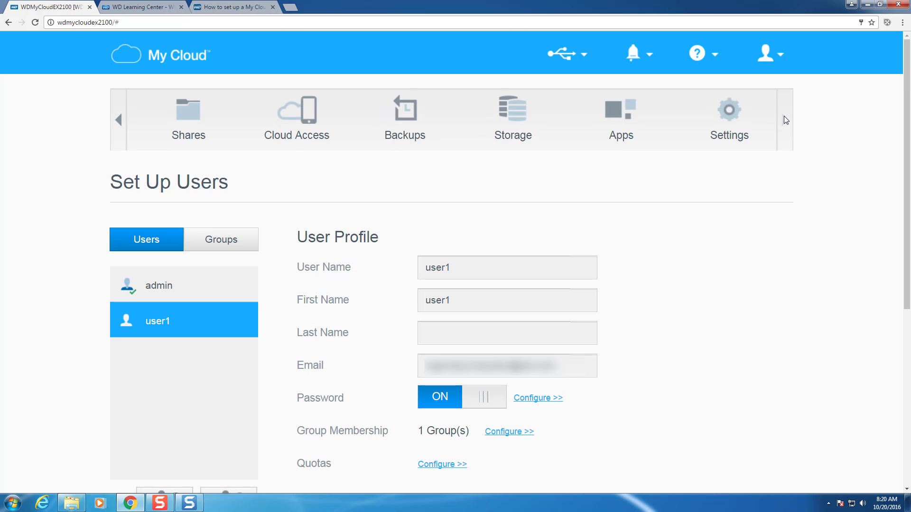
pyautogui.click(616, 119)
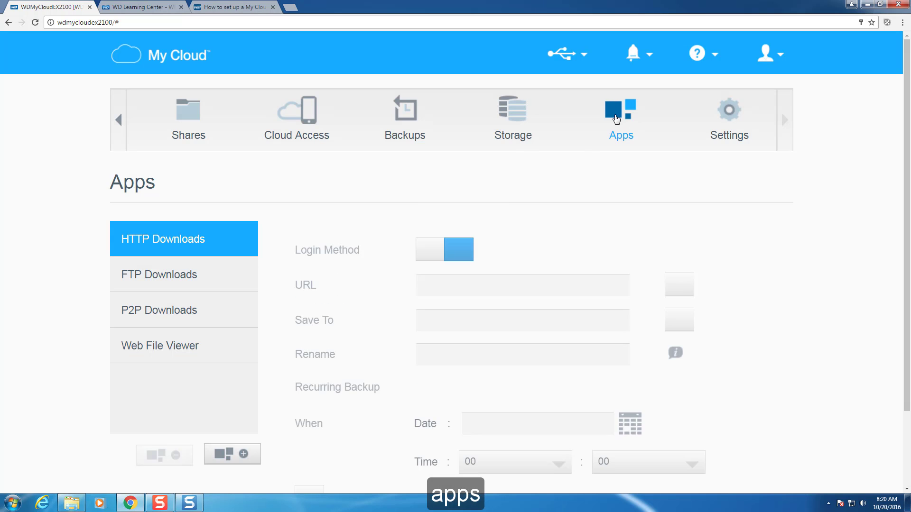
pyautogui.click(184, 346)
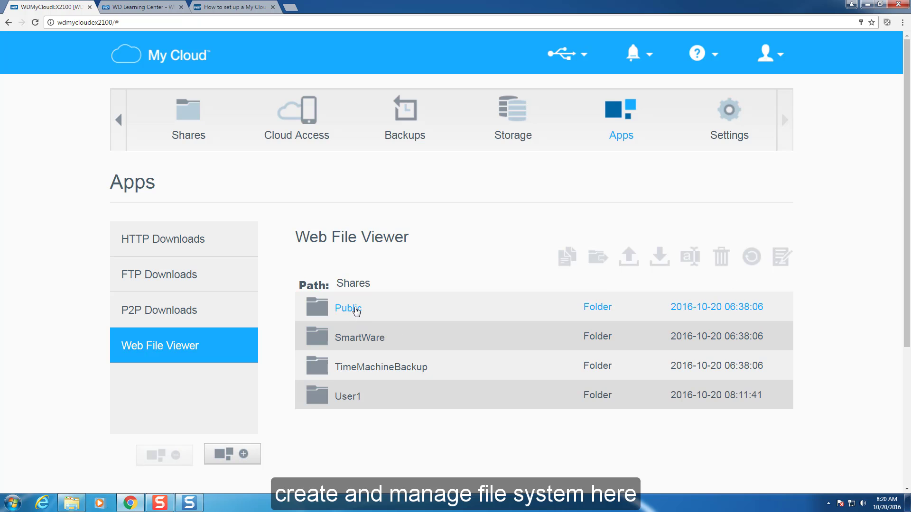
pyautogui.click(356, 311)
pyautogui.doubleClick(357, 311)
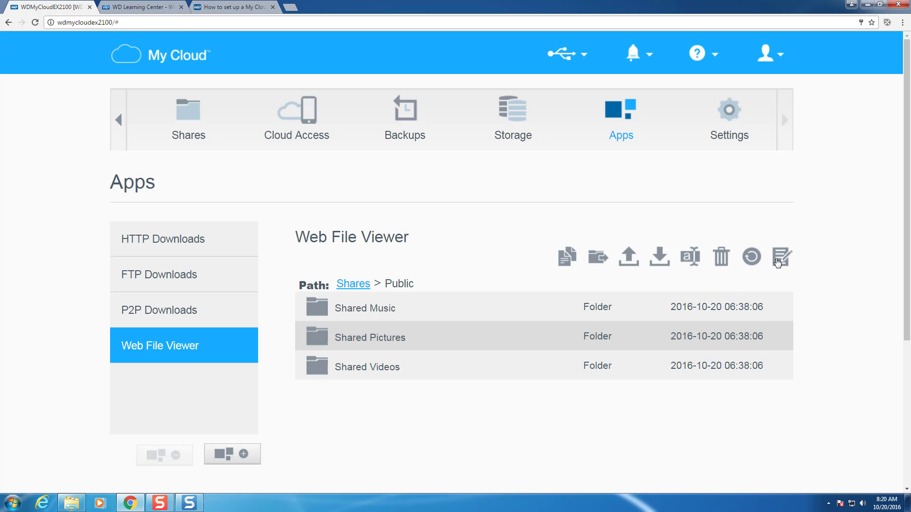
# - Create 'Shared Documents' and 'Shared Downloads' folders in Public, then return to the shares list
pyautogui.click(778, 262)
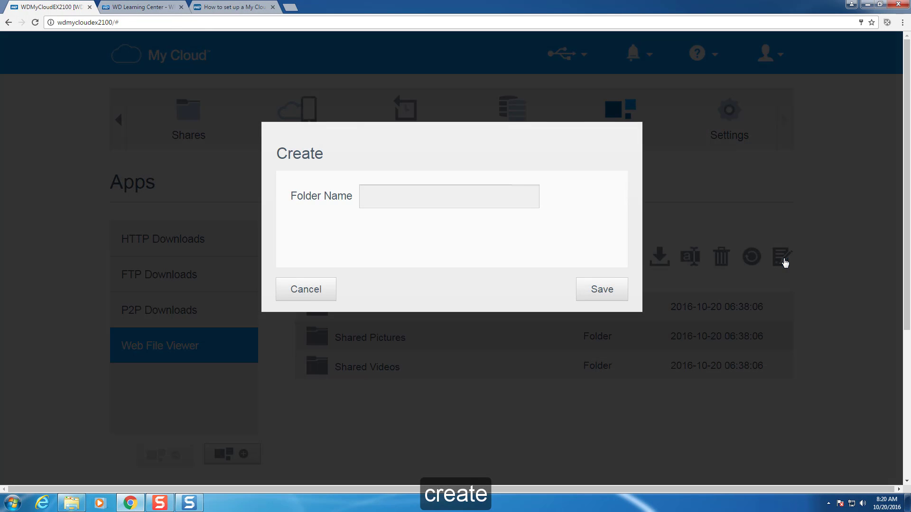
pyautogui.write('Shared Documents')
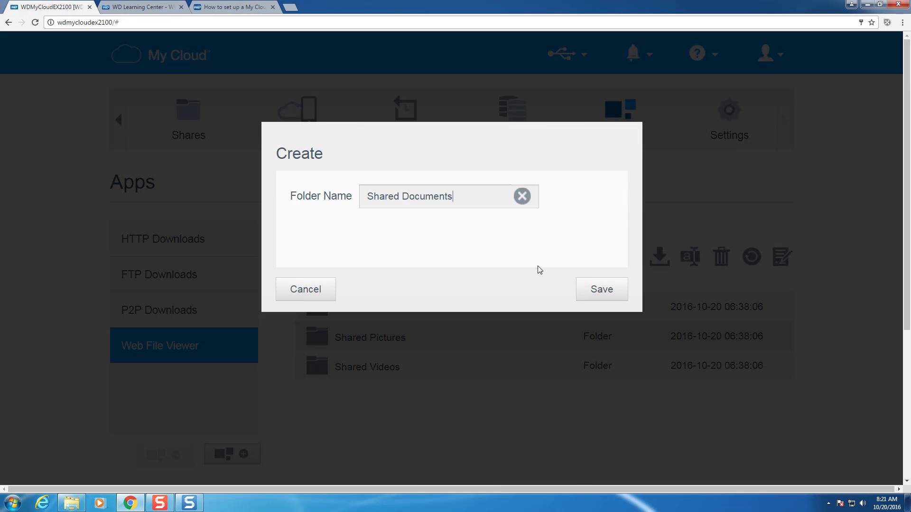
pyautogui.click(584, 289)
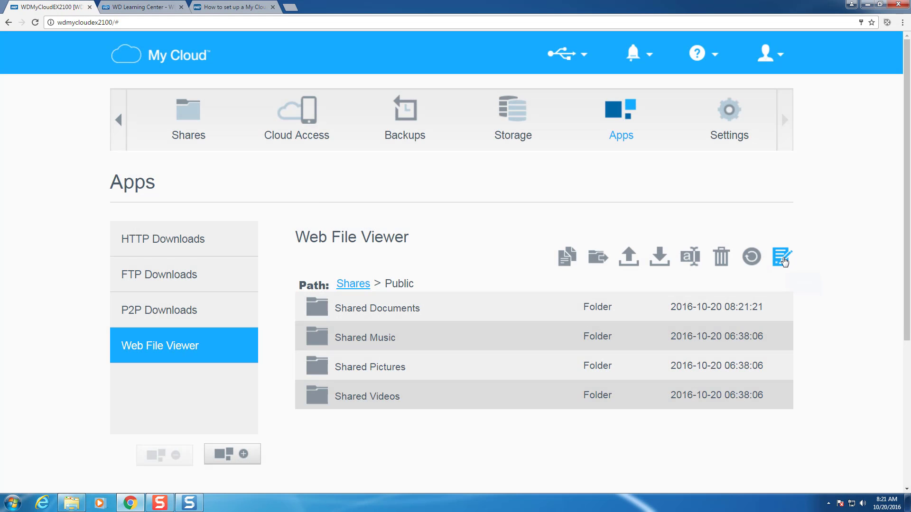
pyautogui.click(781, 258)
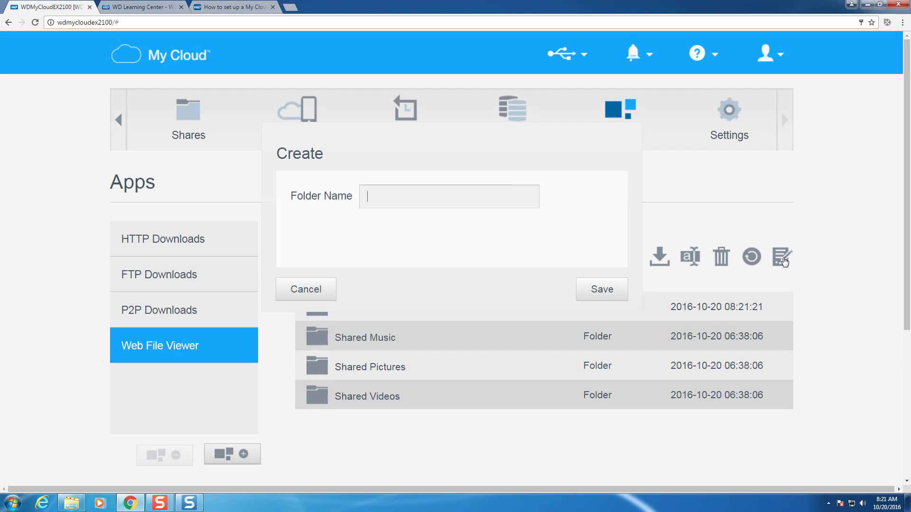
pyautogui.write('Shared Downloads')
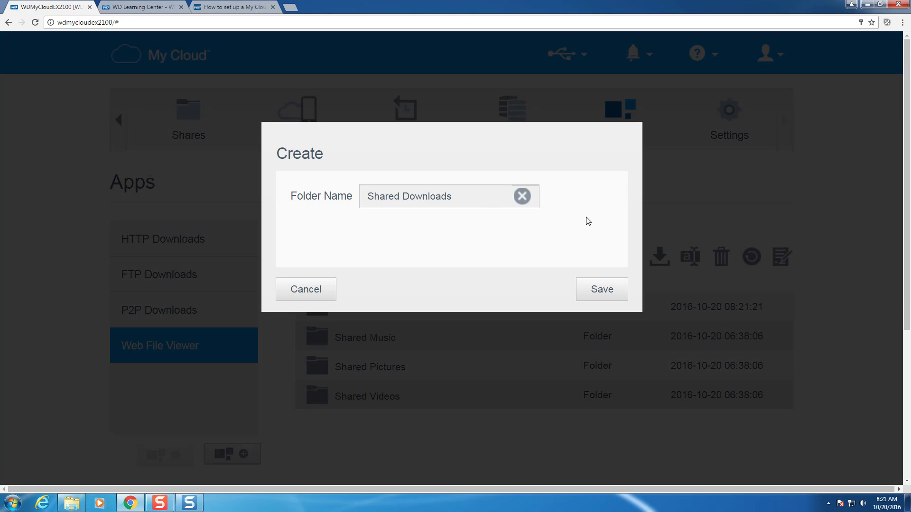
pyautogui.click(596, 290)
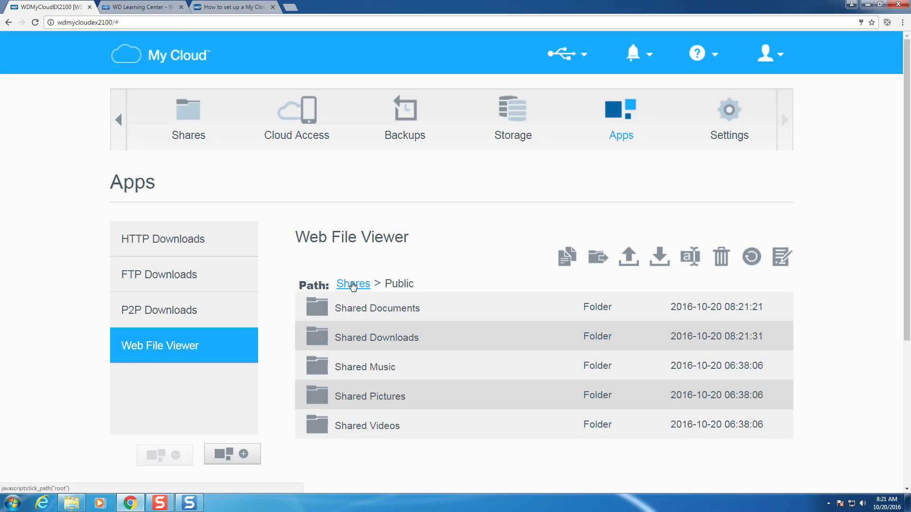
pyautogui.click(352, 284)
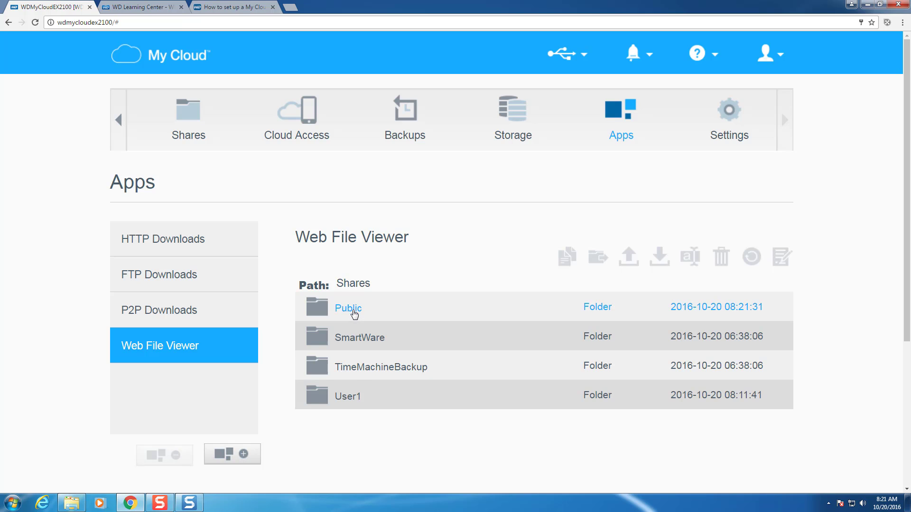
# - Open the User1 share and create the Documents and Downloads folders
pyautogui.click(354, 398)
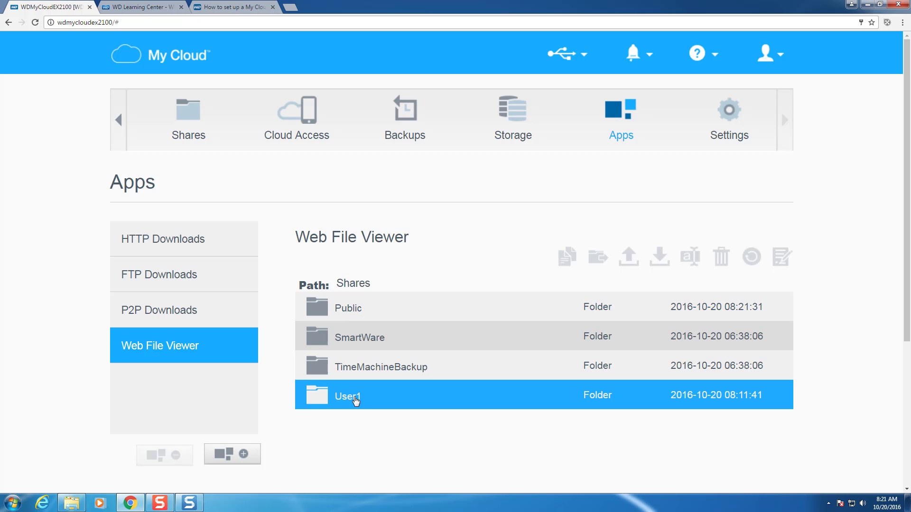
pyautogui.doubleClick(355, 400)
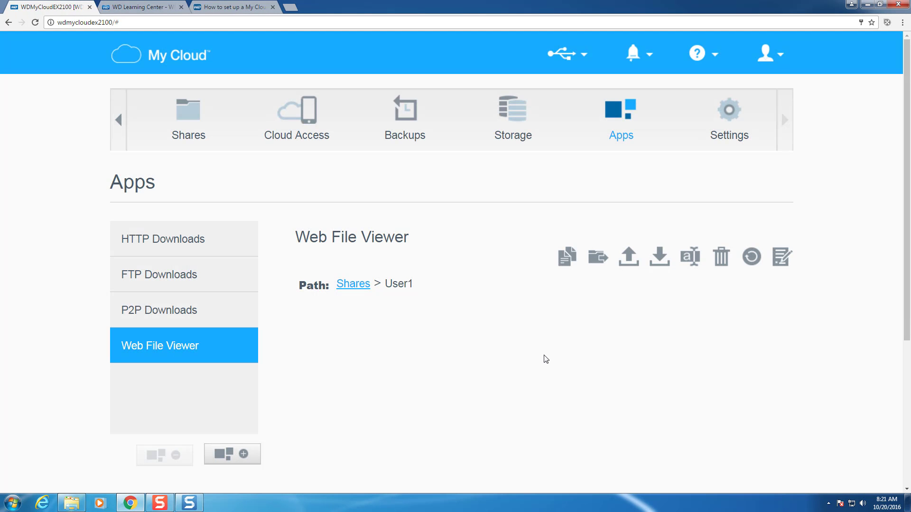
pyautogui.click(781, 256)
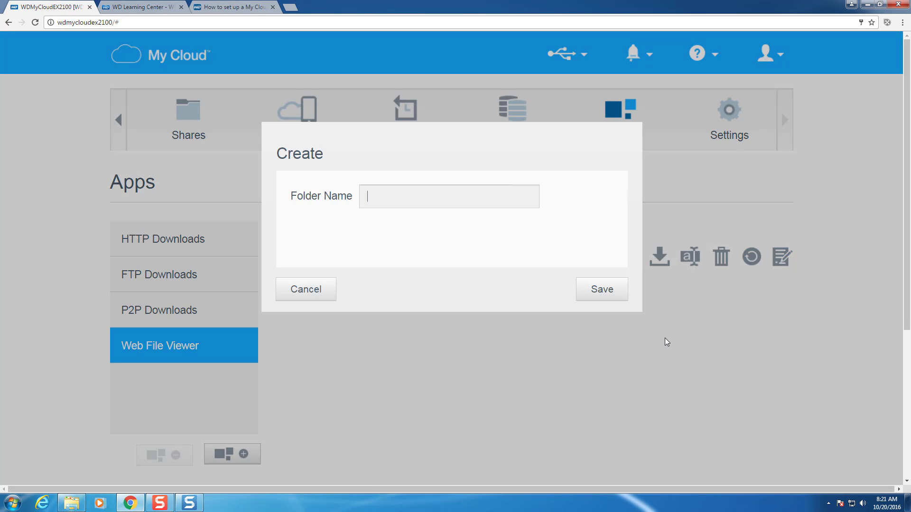
pyautogui.write('Documents')
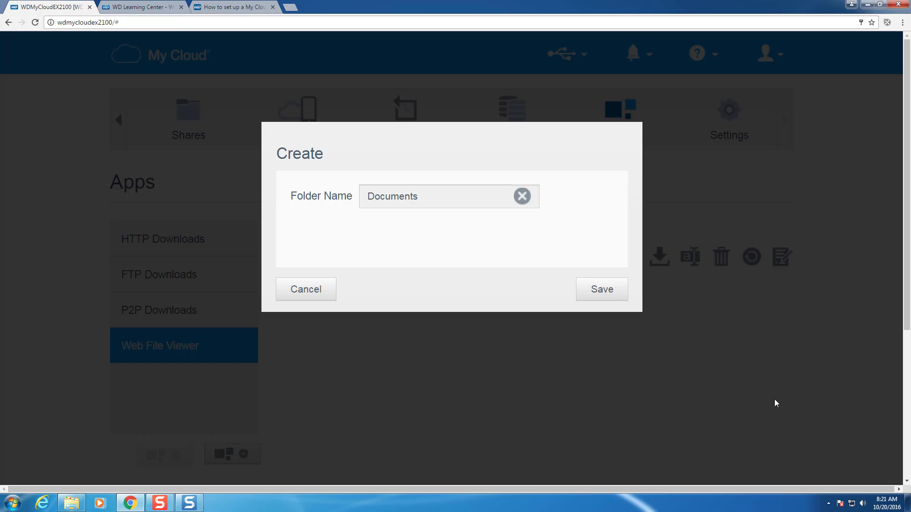
pyautogui.click(619, 297)
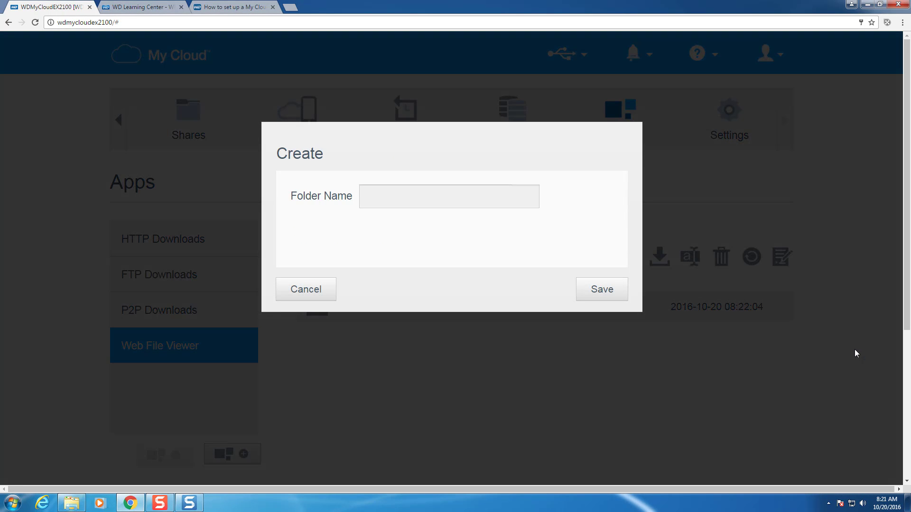
pyautogui.write('Downloads')
pyautogui.click(588, 292)
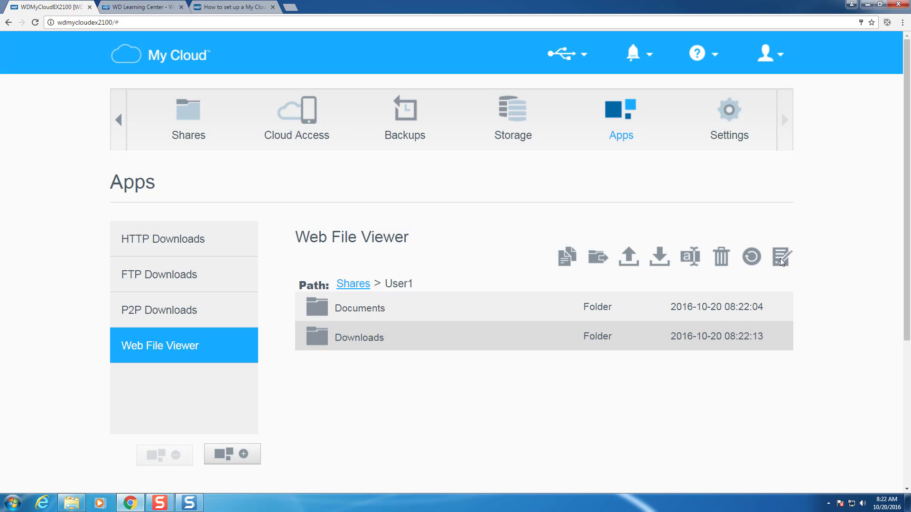
# - Create the Pictures, Music and Videos folders in User1
pyautogui.click(781, 257)
pyautogui.write('Pictures')
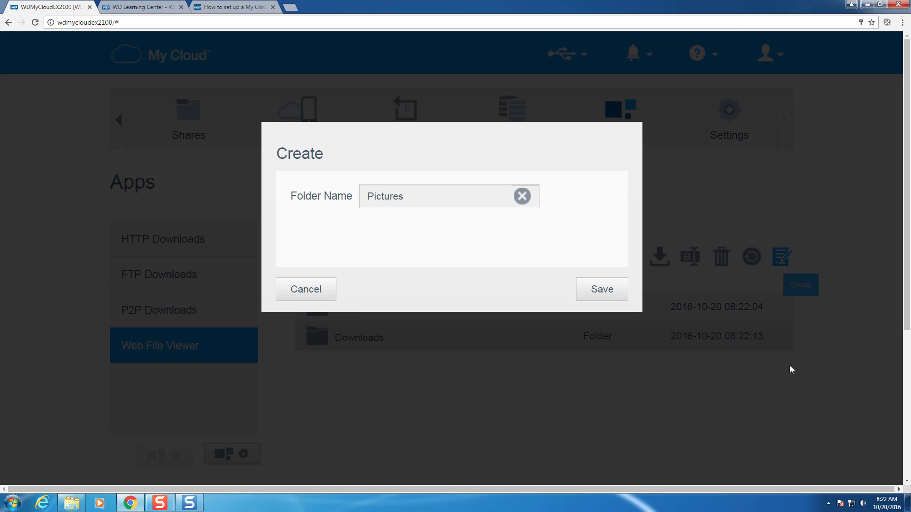
pyautogui.click(614, 293)
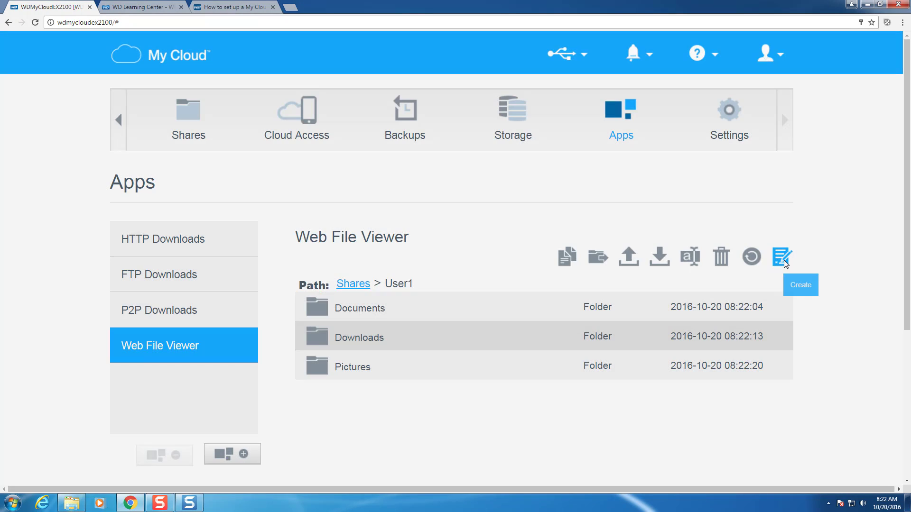
pyautogui.click(783, 262)
pyautogui.write('Music')
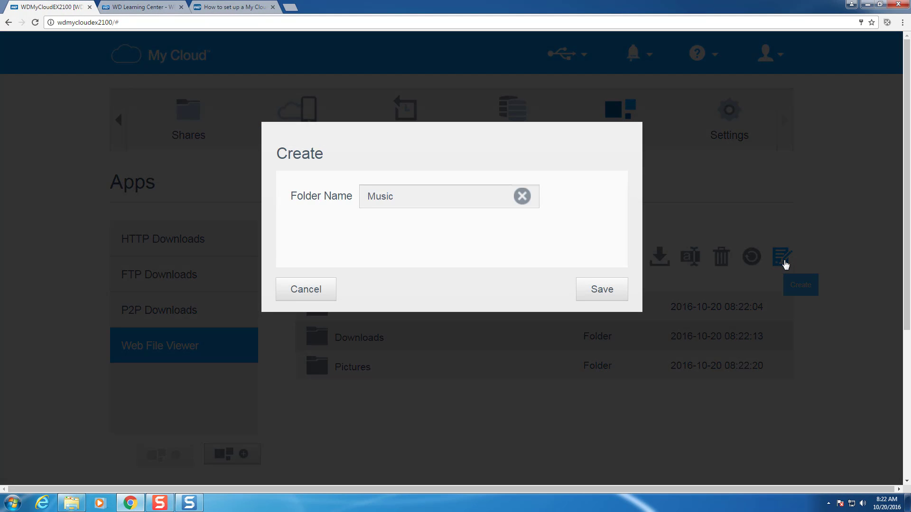
pyautogui.click(605, 290)
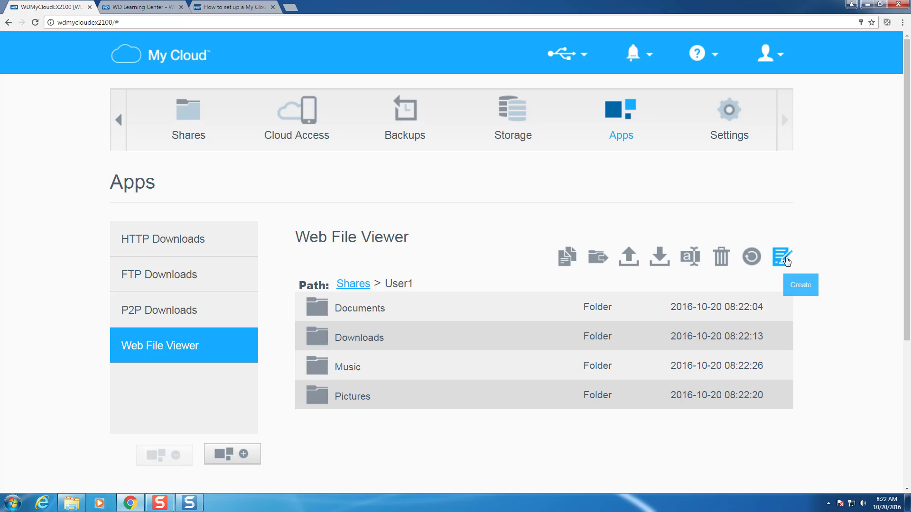
pyautogui.click(785, 260)
pyautogui.write('Videos')
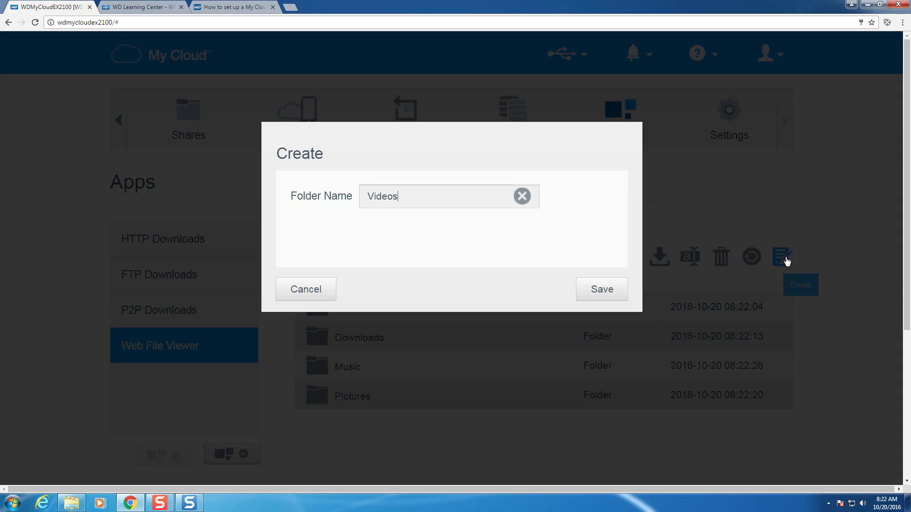
pyautogui.click(602, 289)
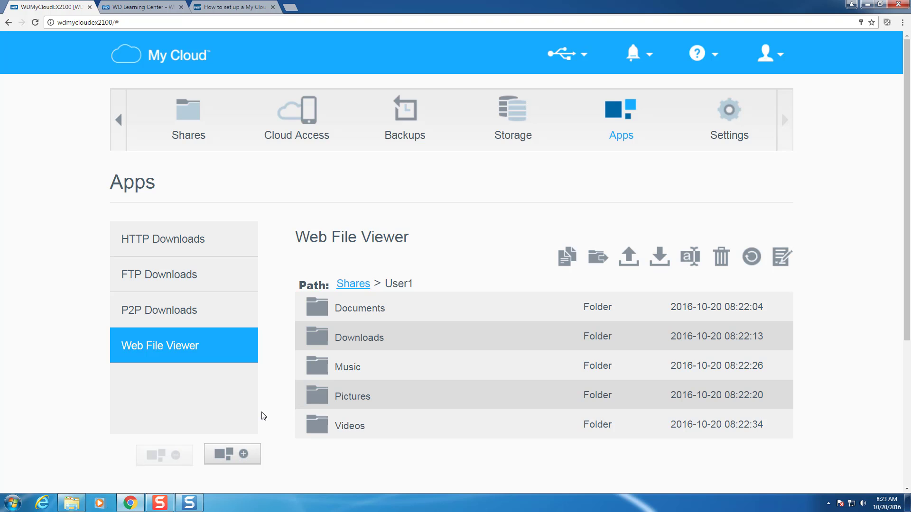
# - Open Settings > Network and scroll down to the Network Services options
pyautogui.click(731, 117)
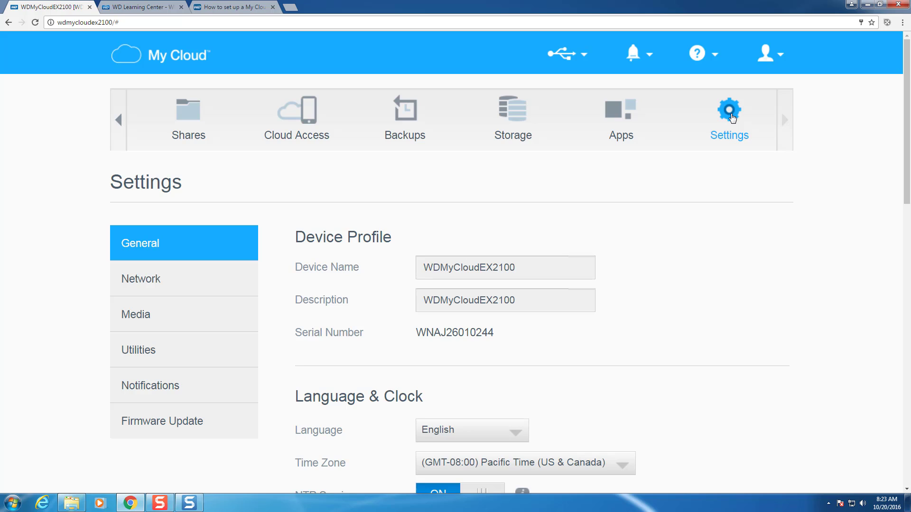
pyautogui.click(159, 287)
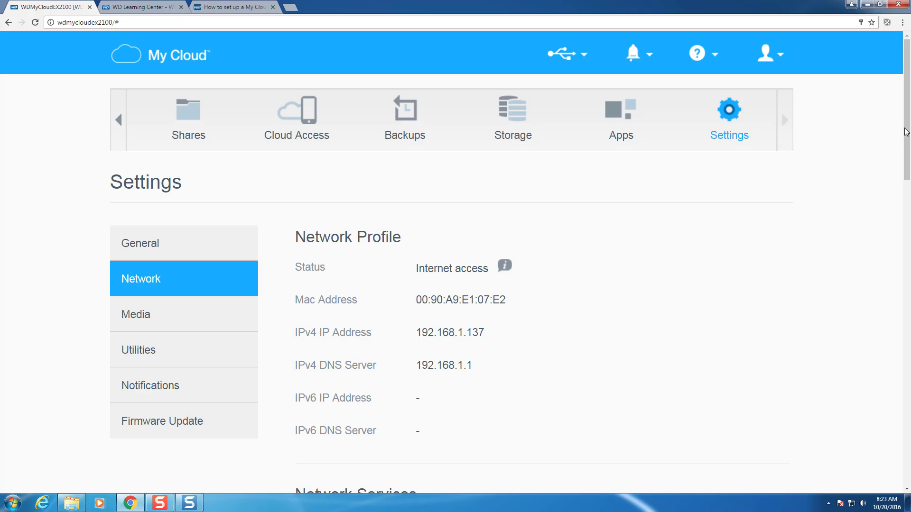
pyautogui.scroll(-3, 908, 199)
pyautogui.scroll(-1, 909, 182)
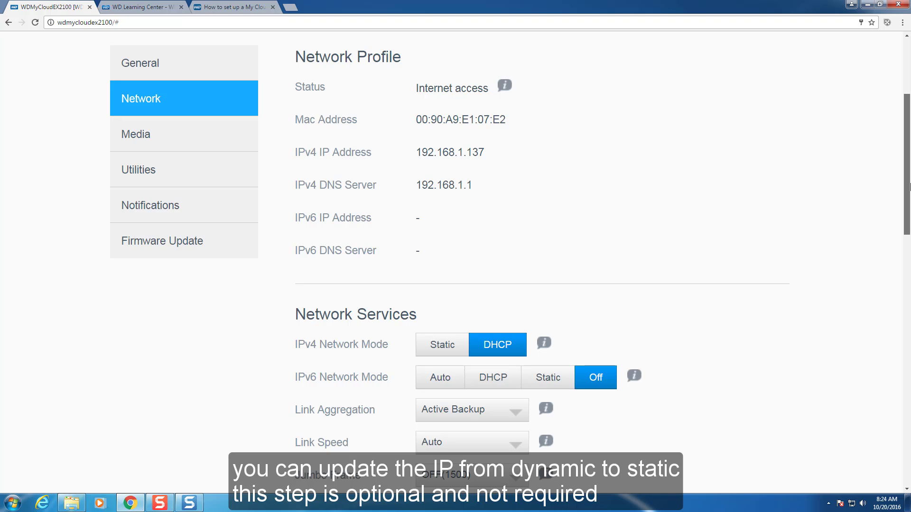
pyautogui.moveTo(909, 185); pyautogui.dragTo(902, 267)
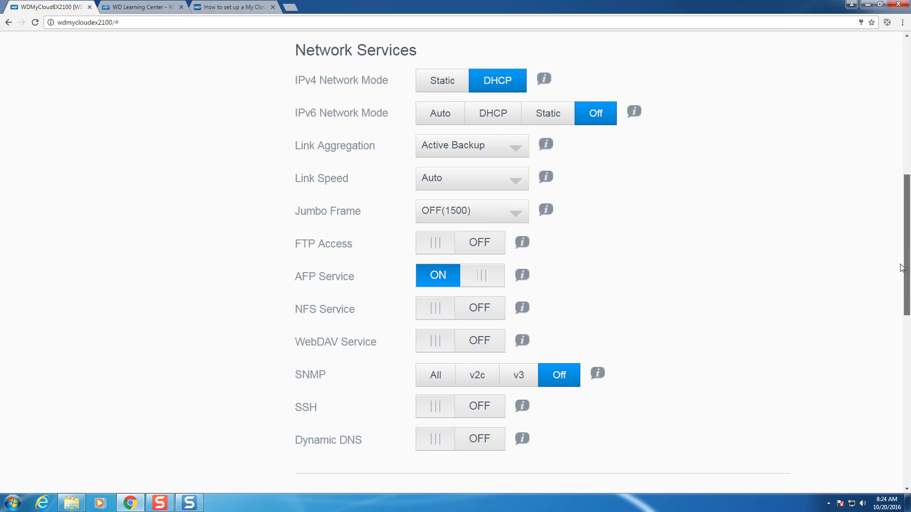
# - Switch IPv4 to Static with DNS Server1 192.168.1.125 and save the configuration
pyautogui.click(441, 82)
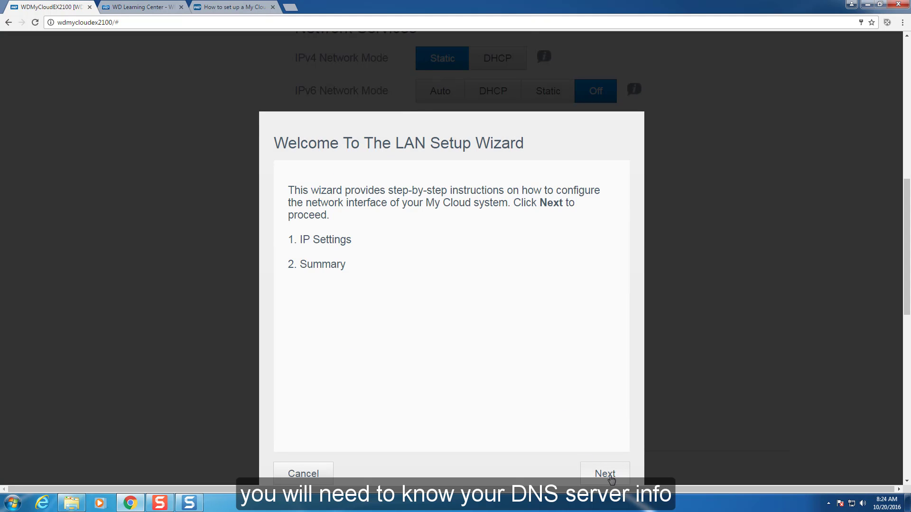
pyautogui.click(611, 477)
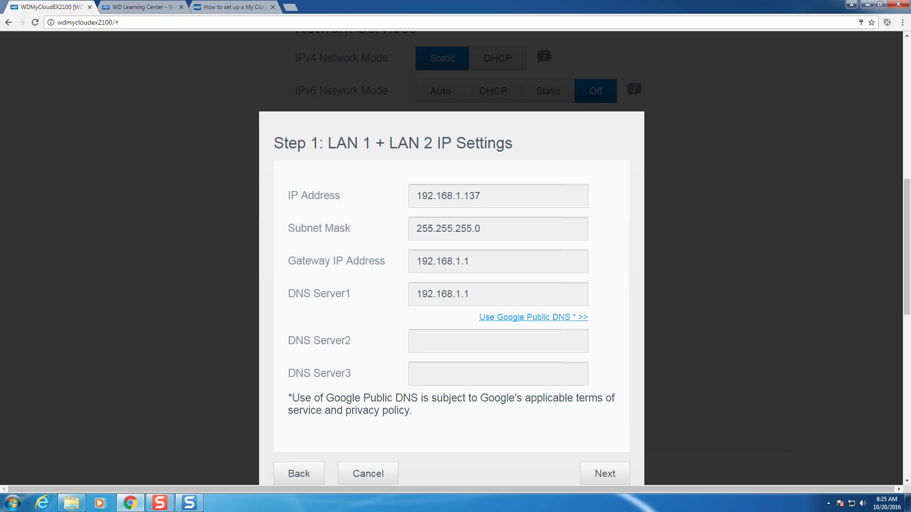
pyautogui.write('25')
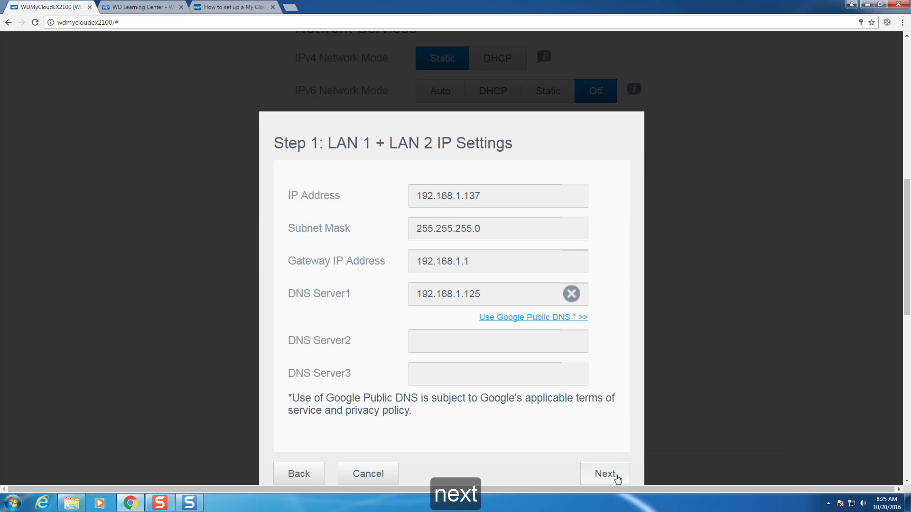
pyautogui.click(617, 478)
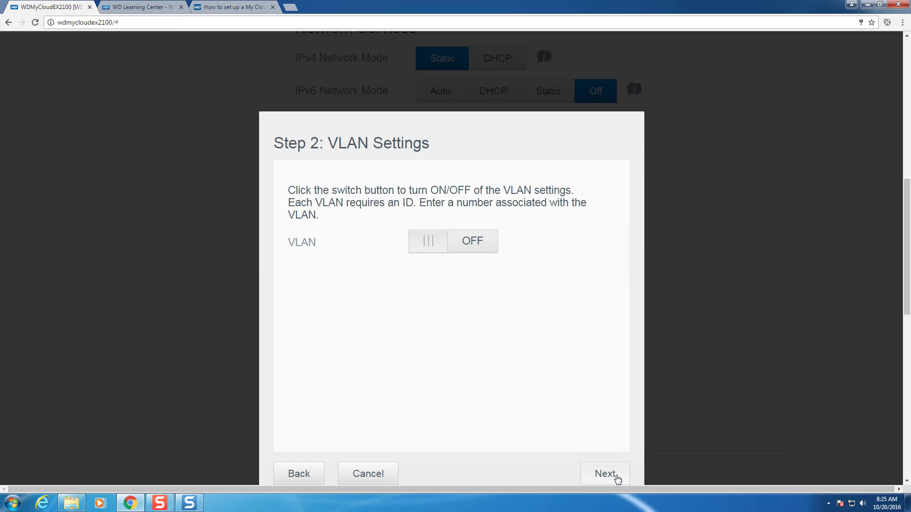
pyautogui.click(616, 478)
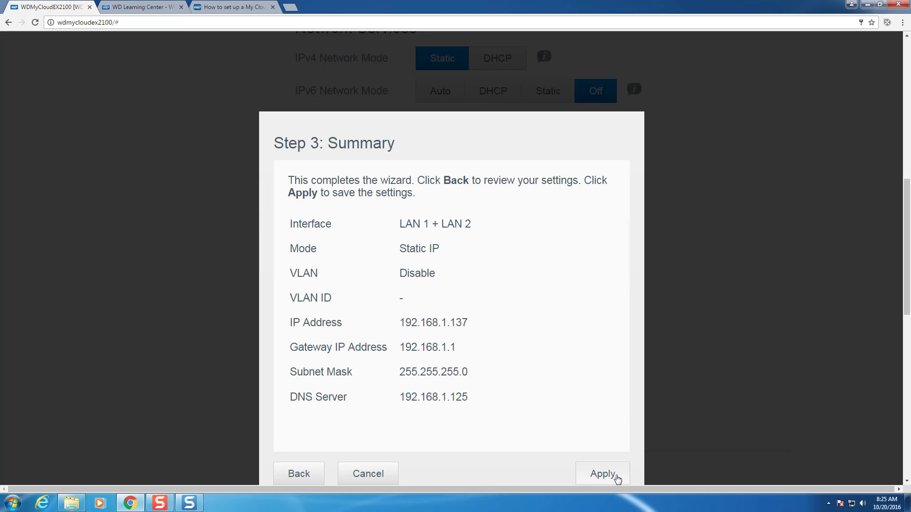
pyautogui.click(617, 478)
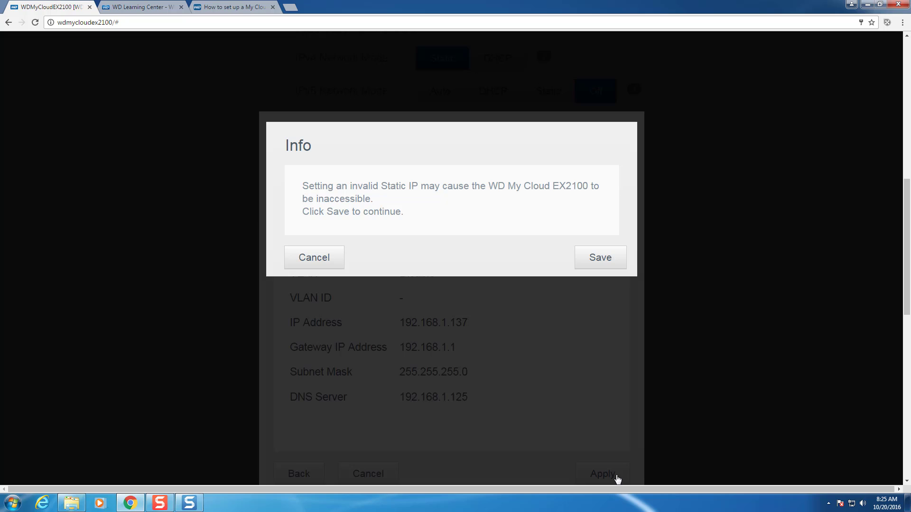
pyautogui.click(610, 260)
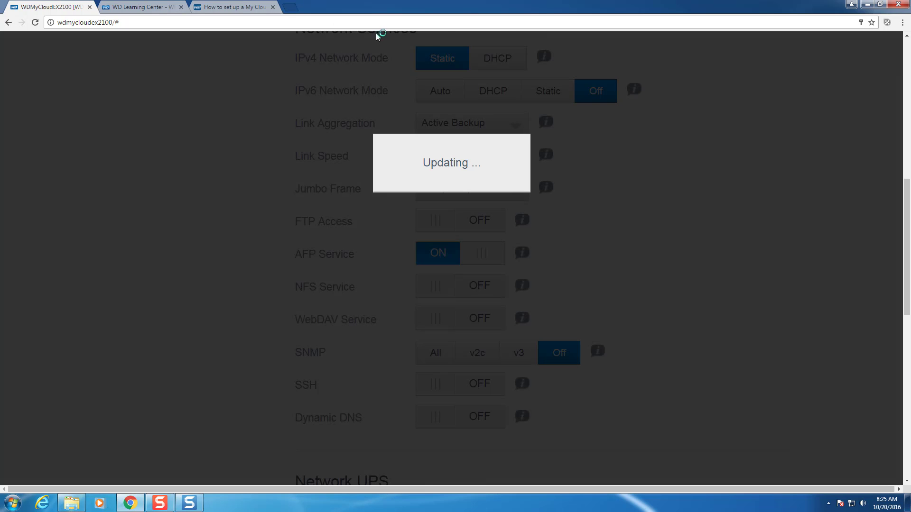
# - Load the router's admin page at 192.168.1.1 in a new tab
pyautogui.click(291, 6)
pyautogui.write('192.168.1.1')
pyautogui.press('Return')
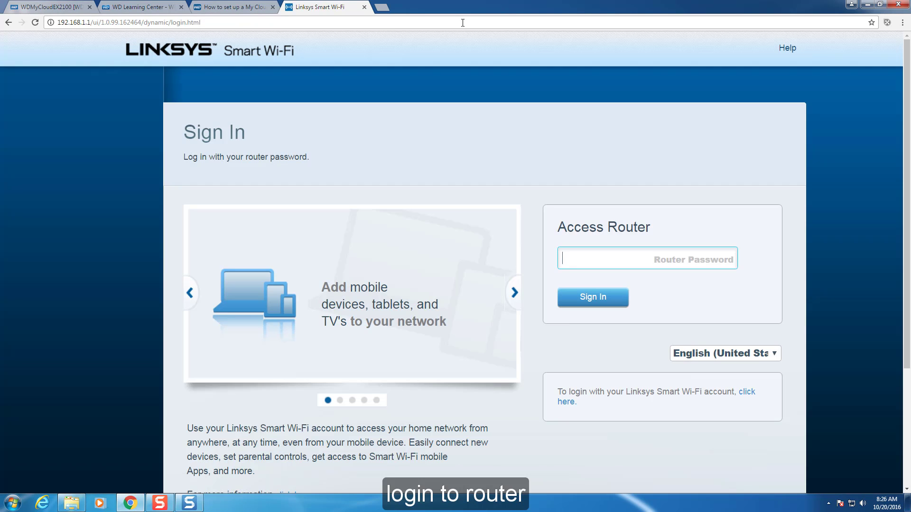
# - Sign in to the router with its password and open Apps and Gaming single port forwarding
pyautogui.write('•••••••••••')
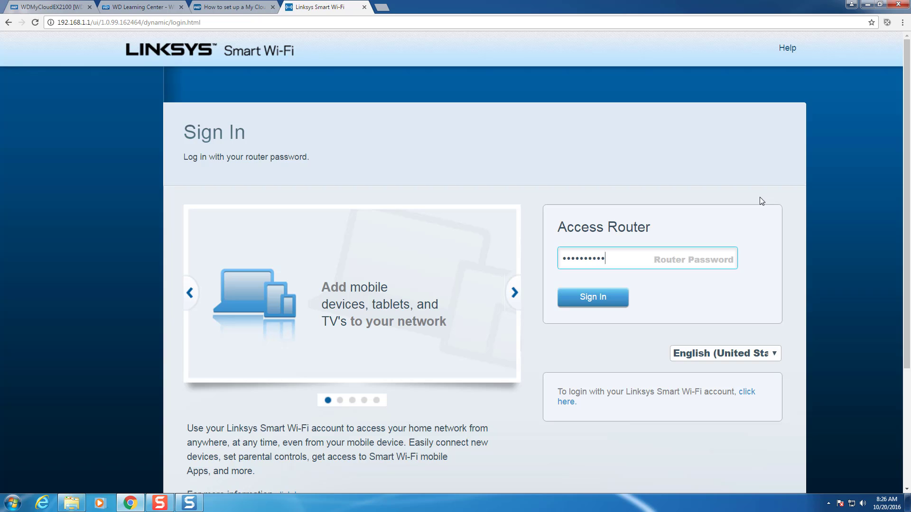
pyautogui.press('Return')
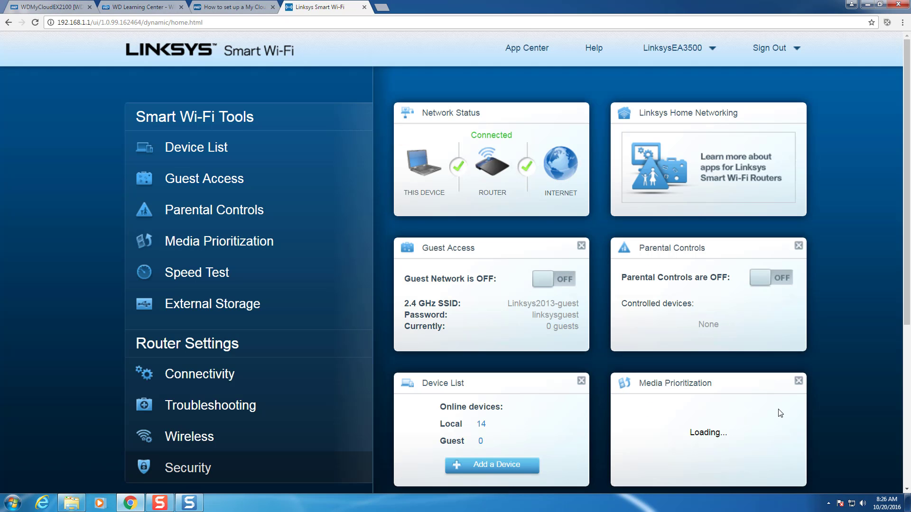
pyautogui.click(188, 468)
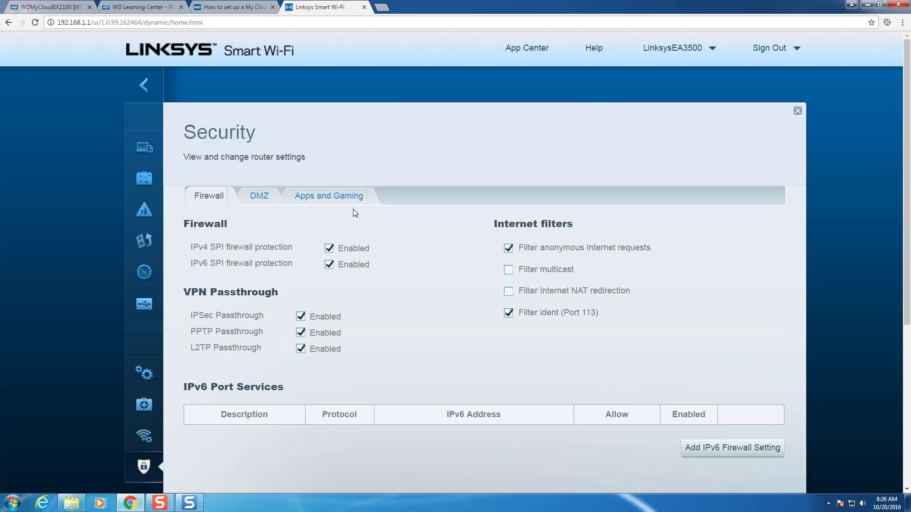
pyautogui.click(340, 198)
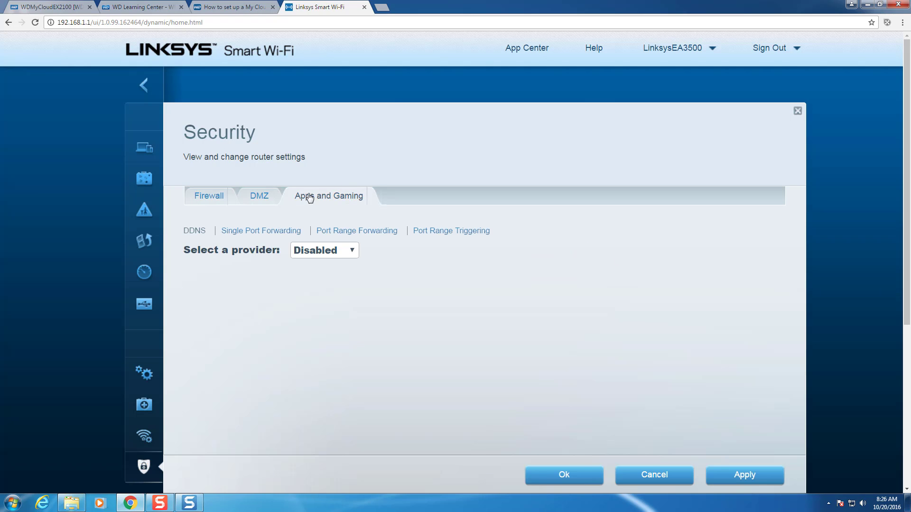
pyautogui.click(266, 232)
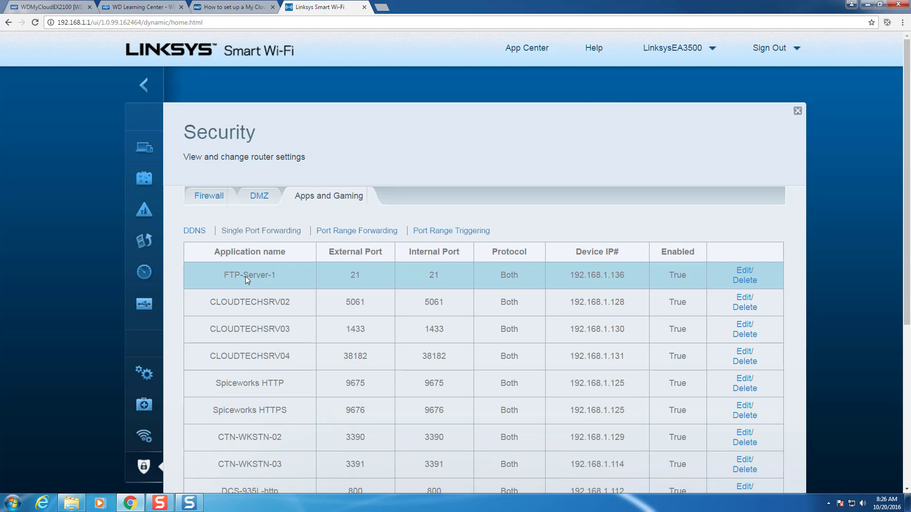
# - Point the FTP-Server-1 port 21 rule to 192.168.1.137 and apply the change
pyautogui.click(744, 270)
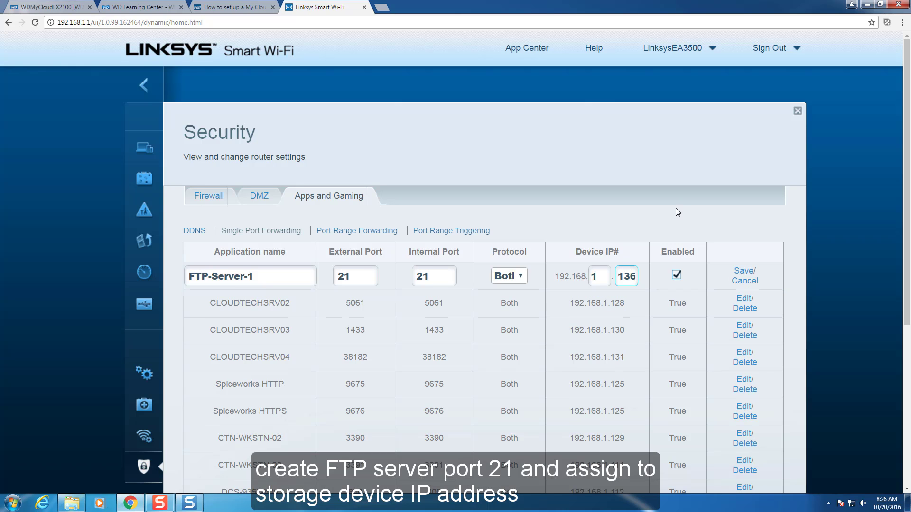
pyautogui.press('BackSpace')
pyautogui.write('7')
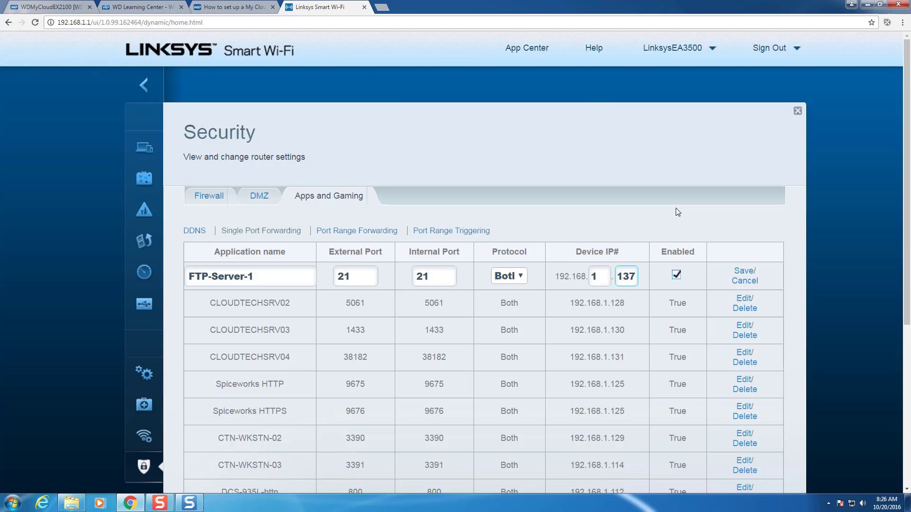
pyautogui.click(751, 271)
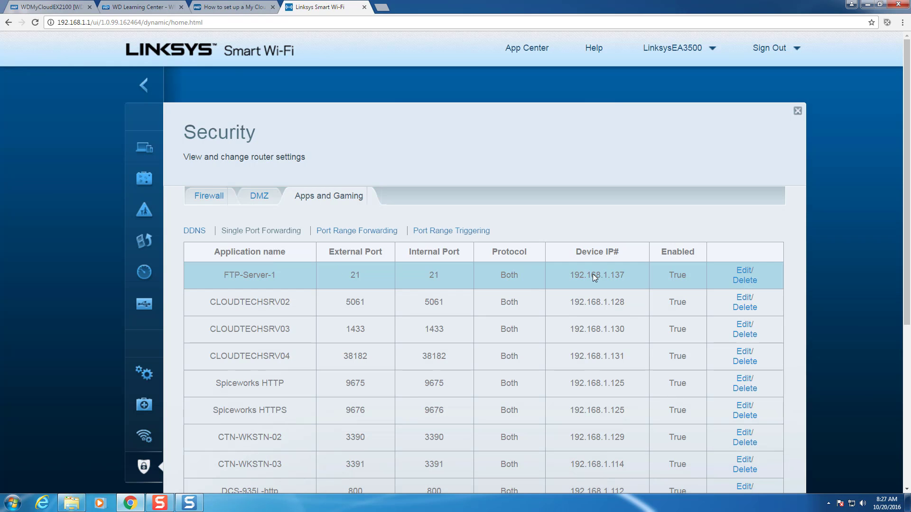
pyautogui.scroll(-1, 907, 304)
pyautogui.scroll(-3, 769, 366)
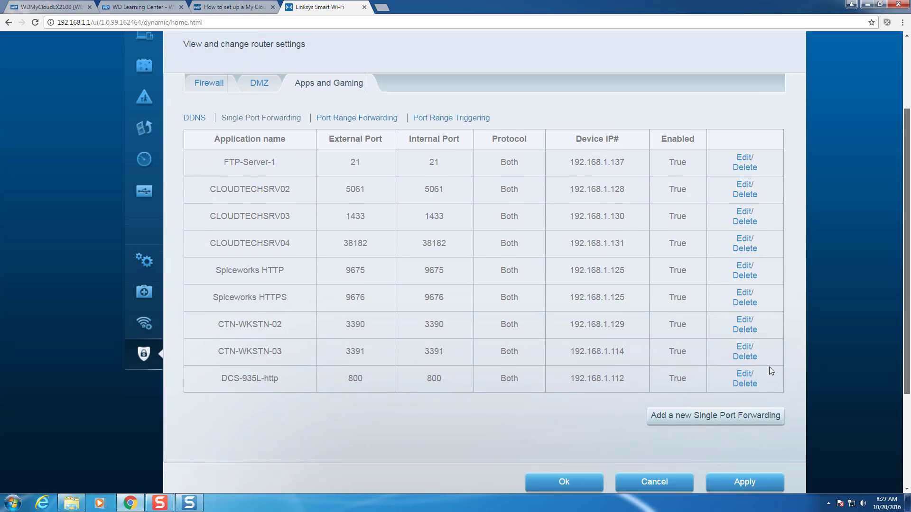
pyautogui.click(727, 478)
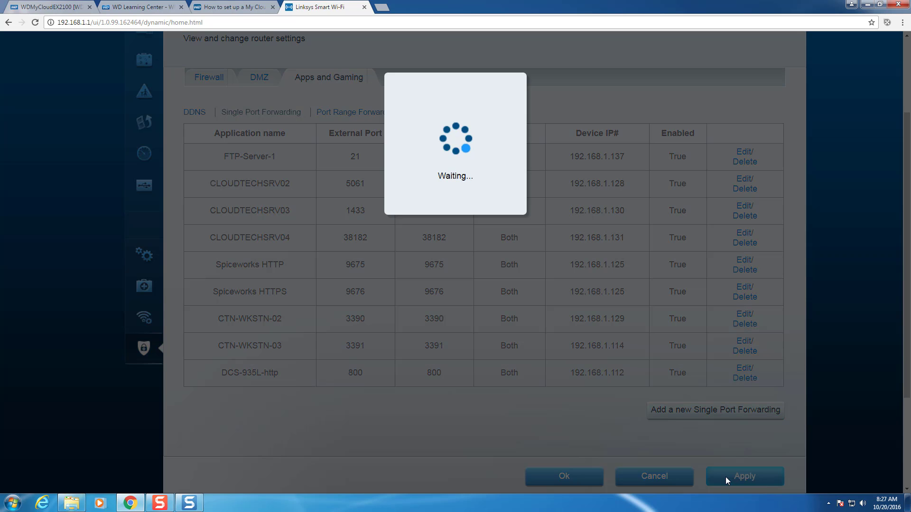
pyautogui.click(574, 481)
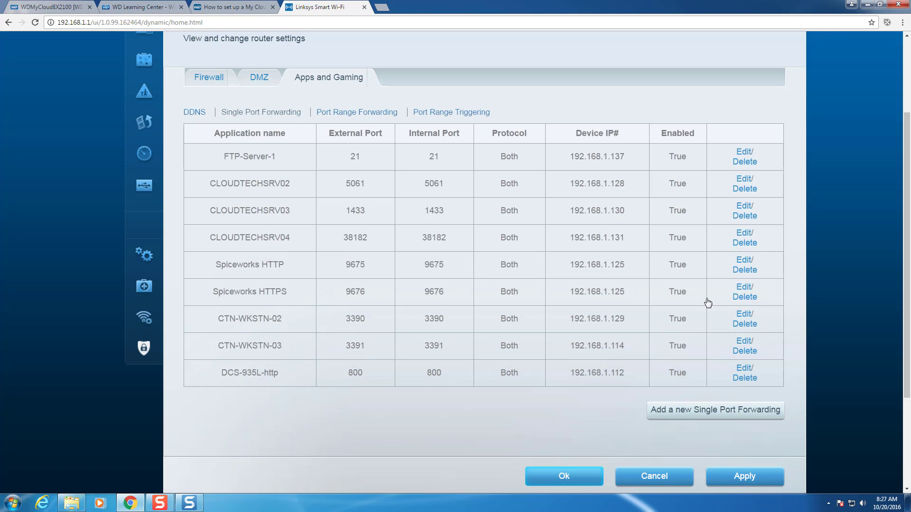
pyautogui.click(906, 84)
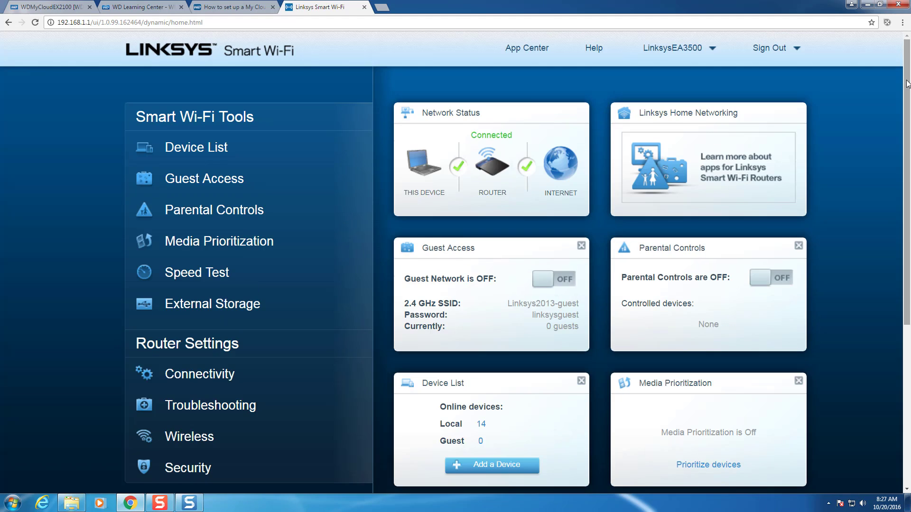
# - Log back into the My Cloud dashboard with the admin password
pyautogui.click(60, 6)
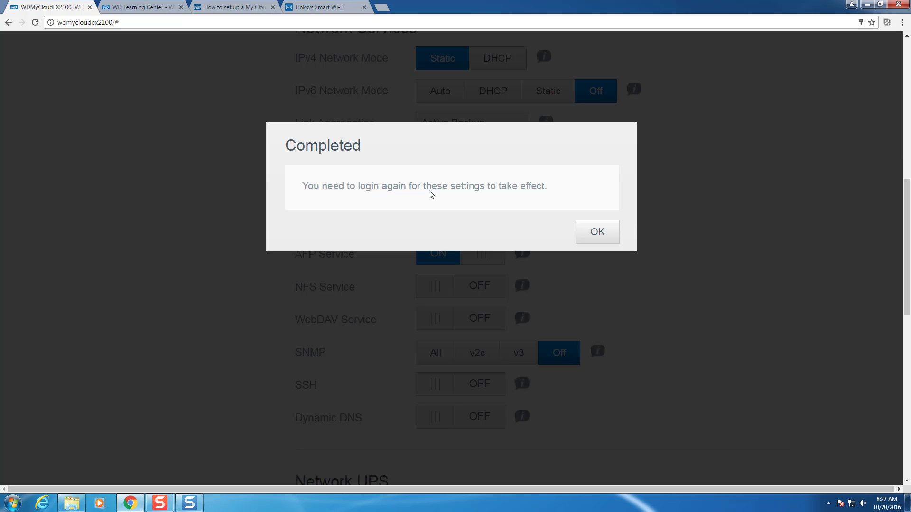
pyautogui.click(596, 231)
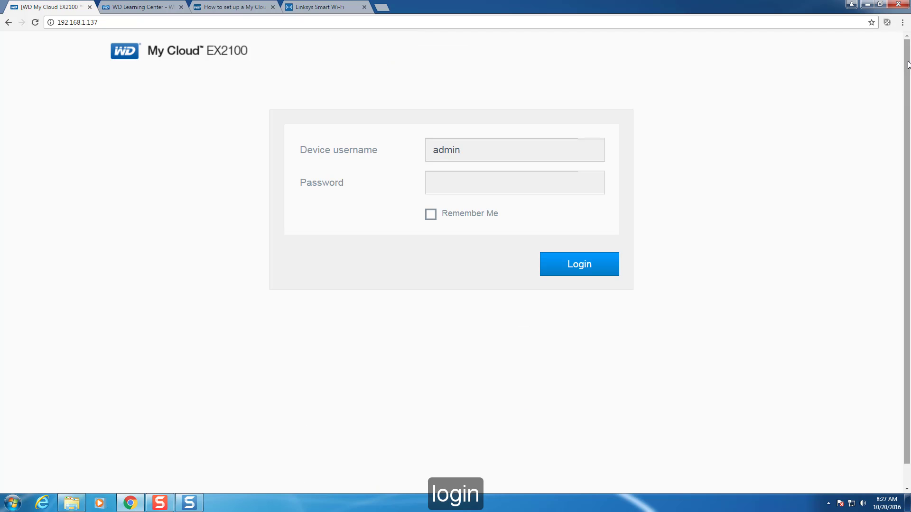
pyautogui.click(537, 186)
pyautogui.write('•••••••••')
pyautogui.press('Return')
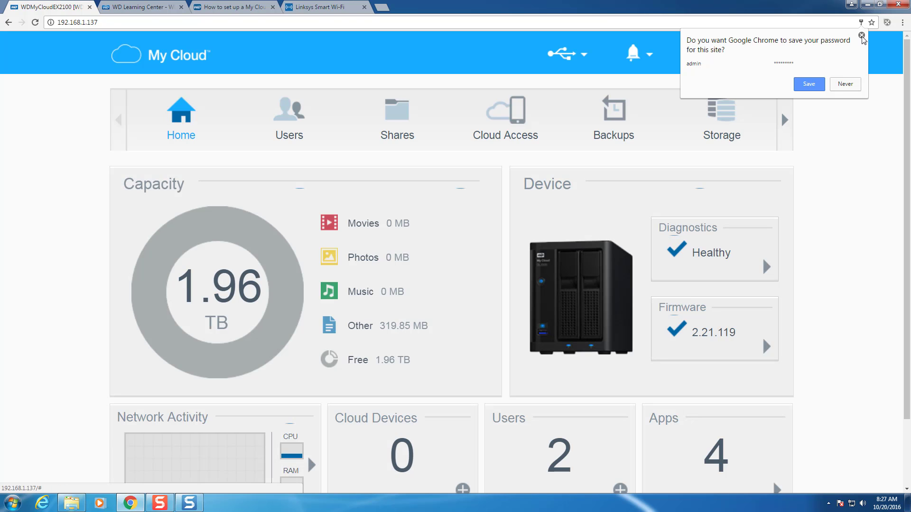
pyautogui.click(862, 36)
# - Go to the Settings section's Network page
pyautogui.click(782, 114)
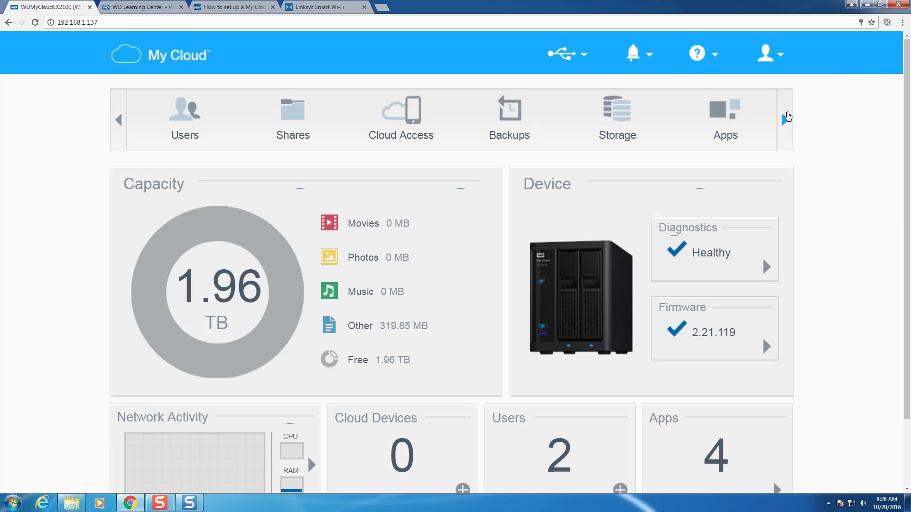
pyautogui.click(785, 115)
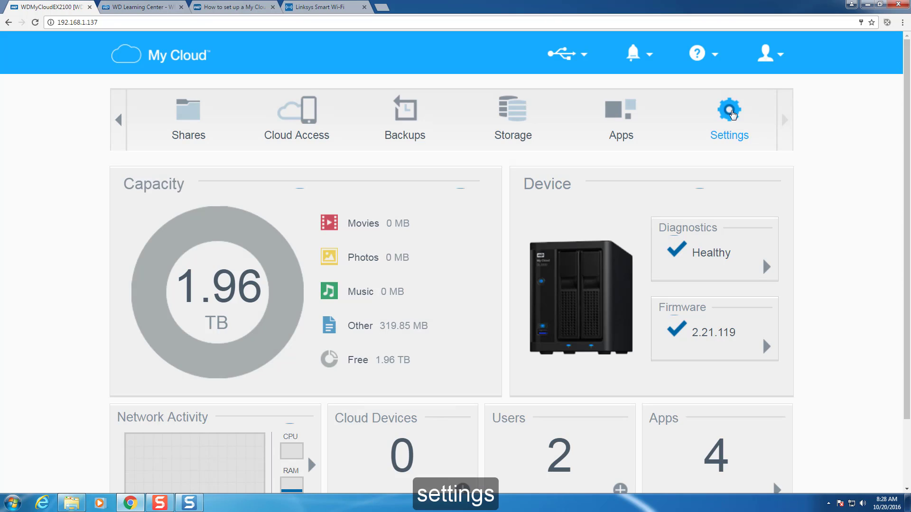
pyautogui.click(732, 113)
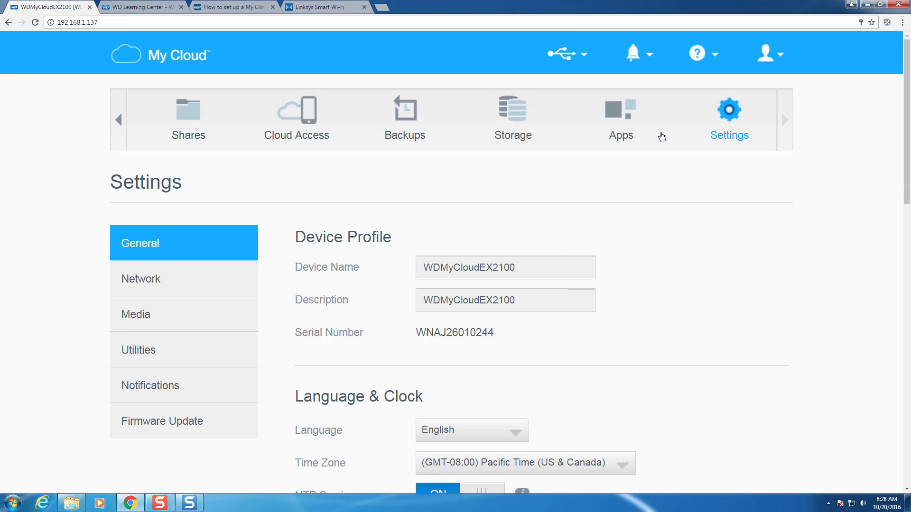
pyautogui.click(158, 289)
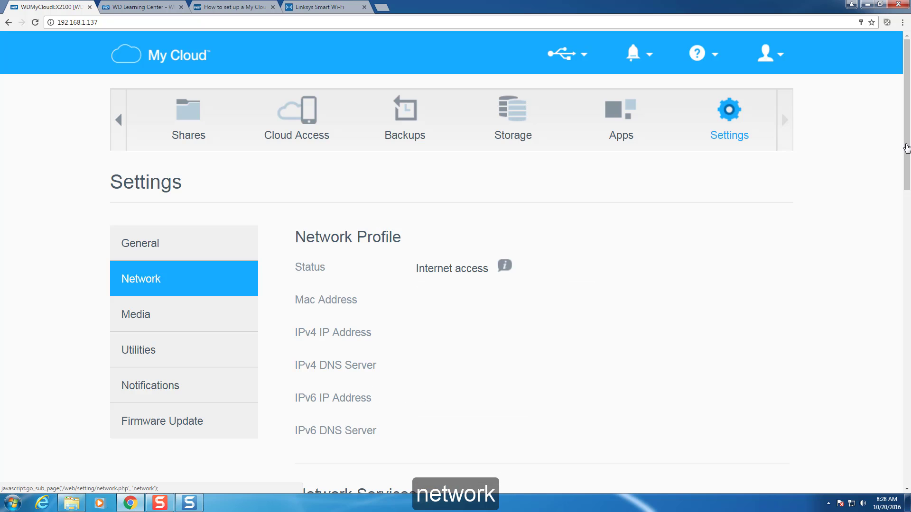
# - Turn FTP Access on, acknowledge the note, and scroll to Port Forwarding
pyautogui.moveTo(906, 145); pyautogui.dragTo(902, 260)
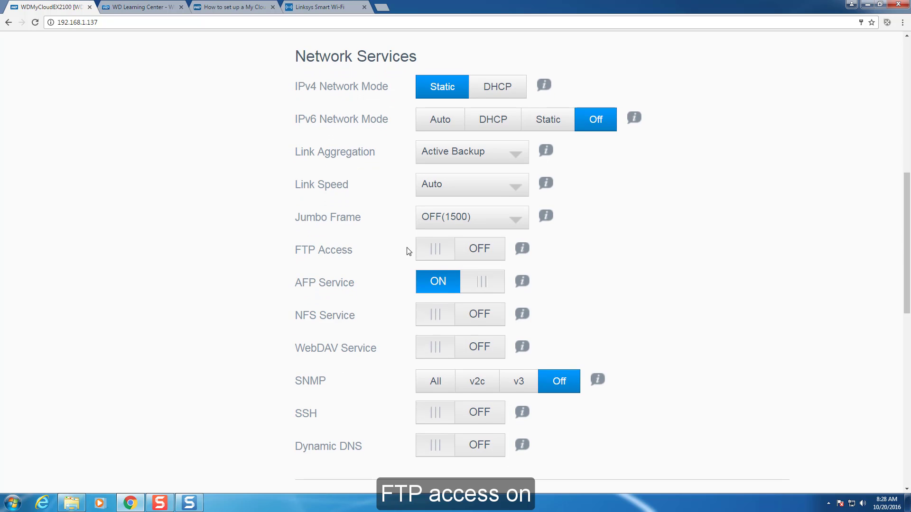
pyautogui.click(449, 250)
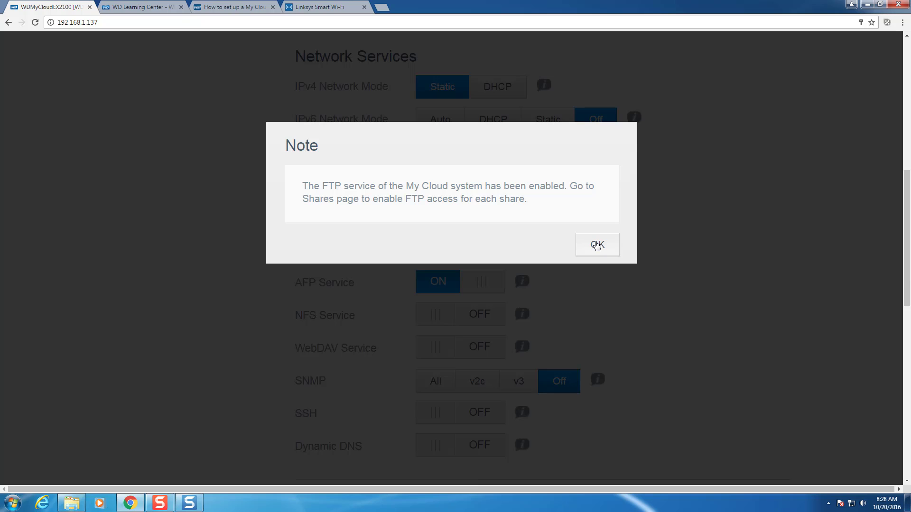
pyautogui.click(597, 245)
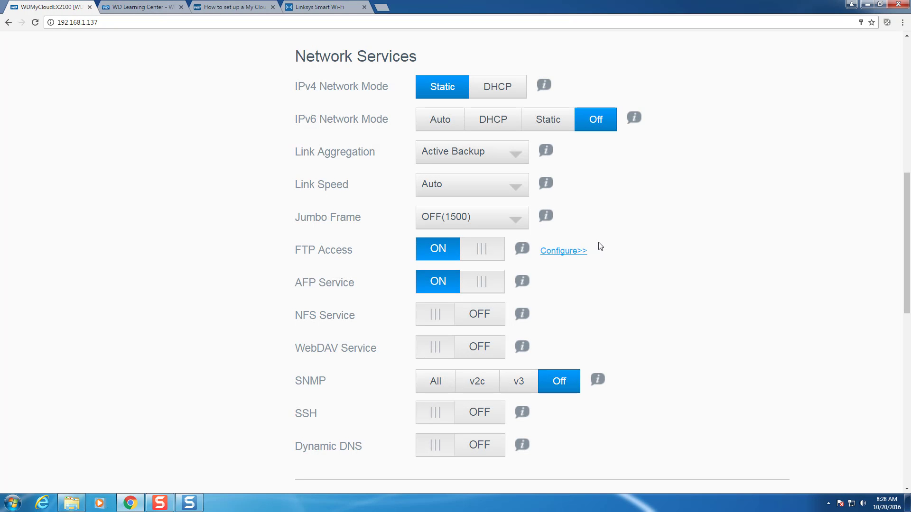
pyautogui.moveTo(907, 286); pyautogui.dragTo(902, 464)
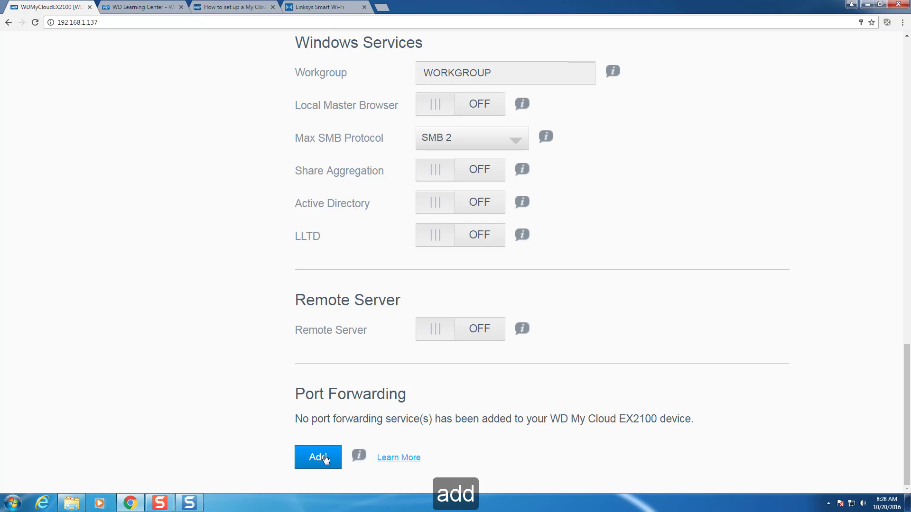
# - Add a custom port forwarding service named FTP with external and internal port 21
pyautogui.click(331, 457)
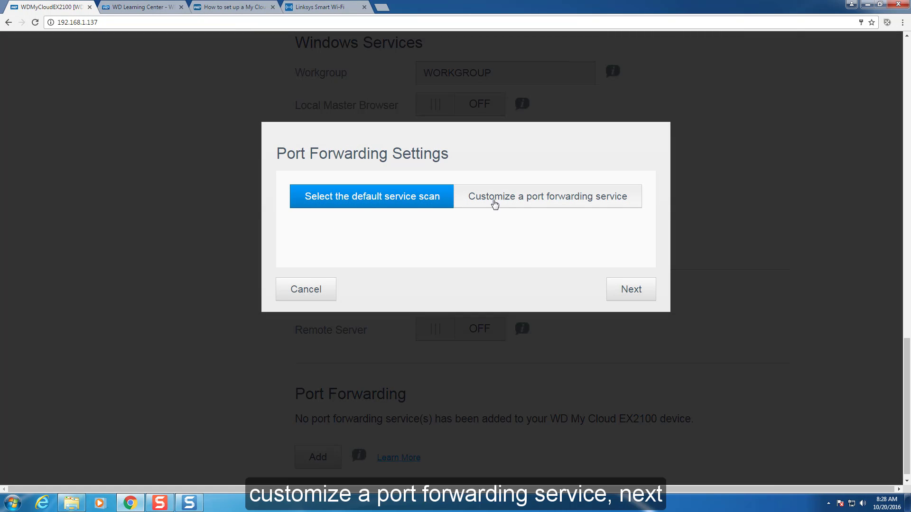
pyautogui.click(493, 203)
pyautogui.click(616, 289)
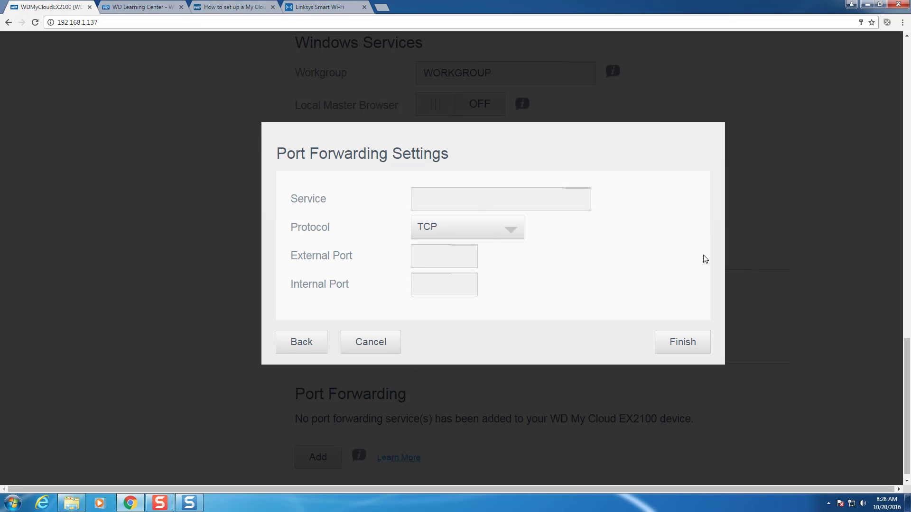
pyautogui.write('FTP')
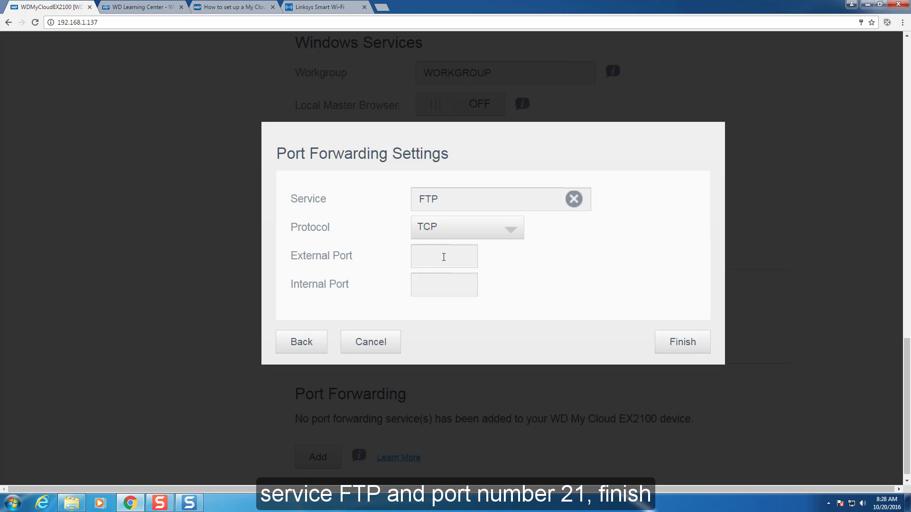
pyautogui.write('2121')
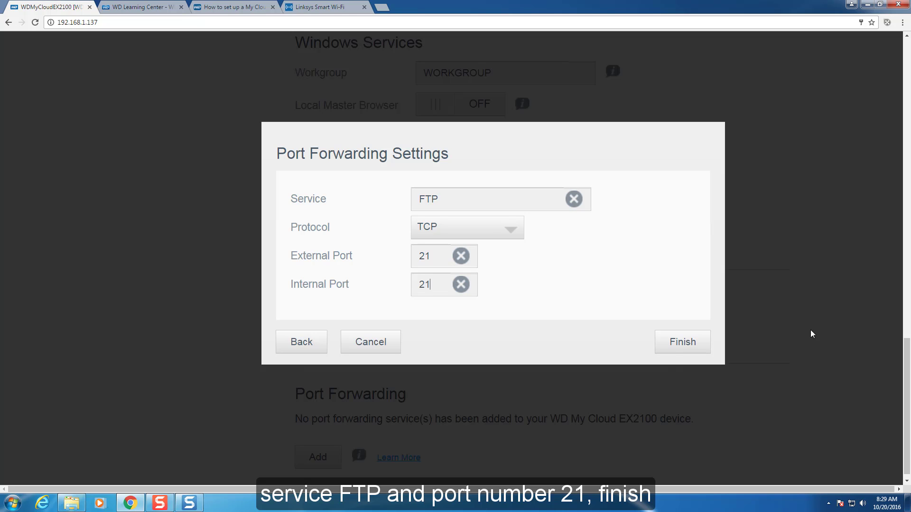
pyautogui.click(678, 345)
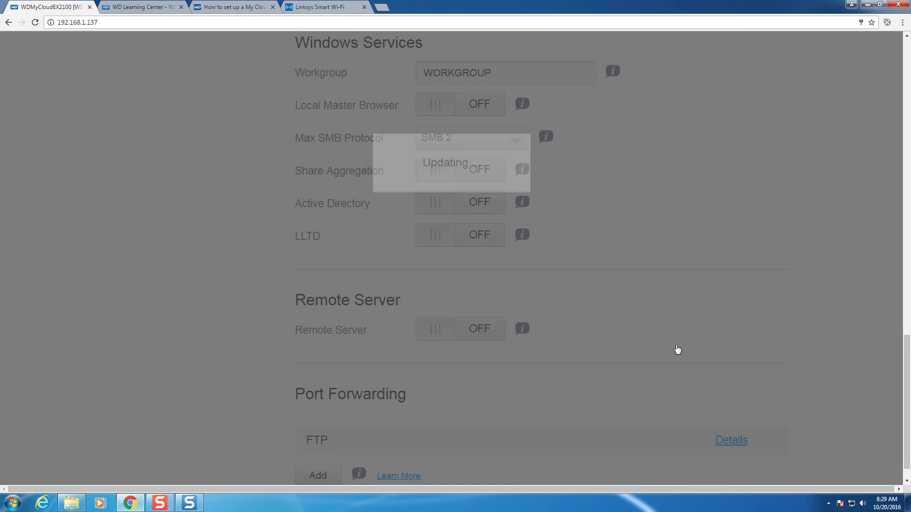
# - Check the FTP forwarding entry's details, confirming TCP port 21 with status OK
pyautogui.scroll(-1, 656, 448)
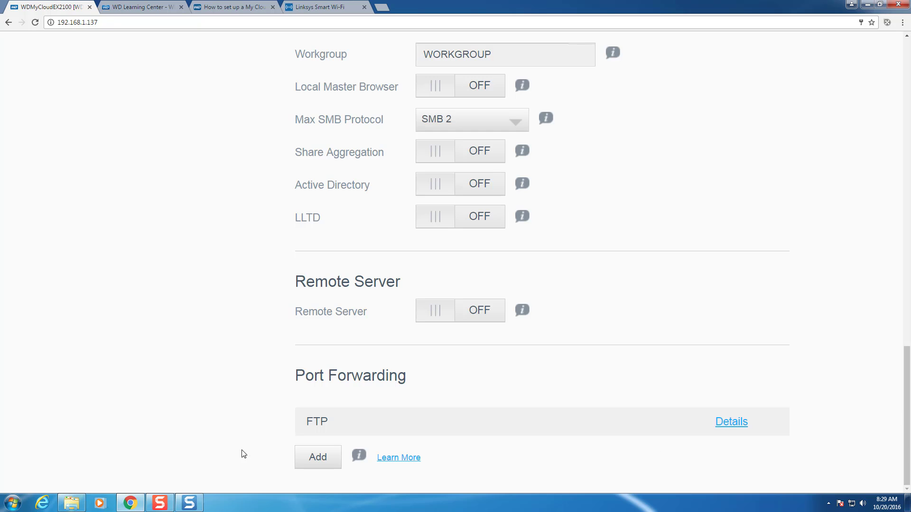
pyautogui.click(731, 422)
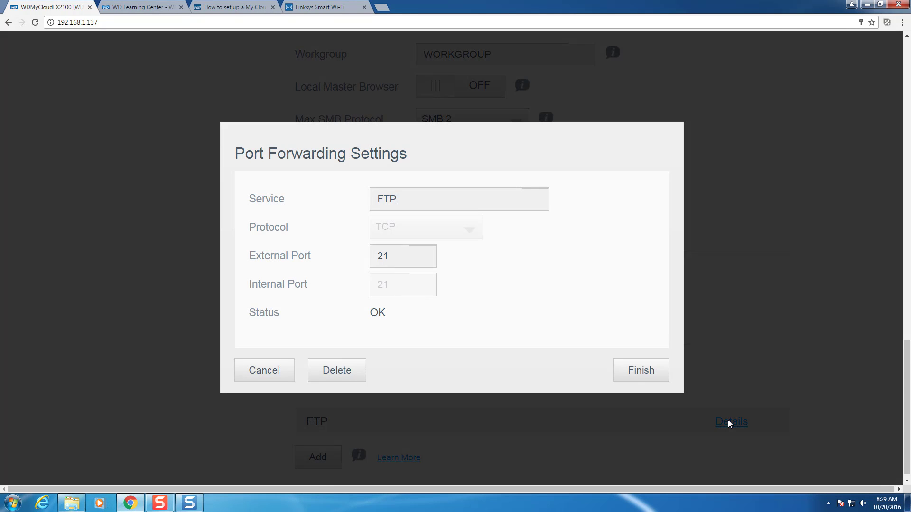
pyautogui.click(647, 372)
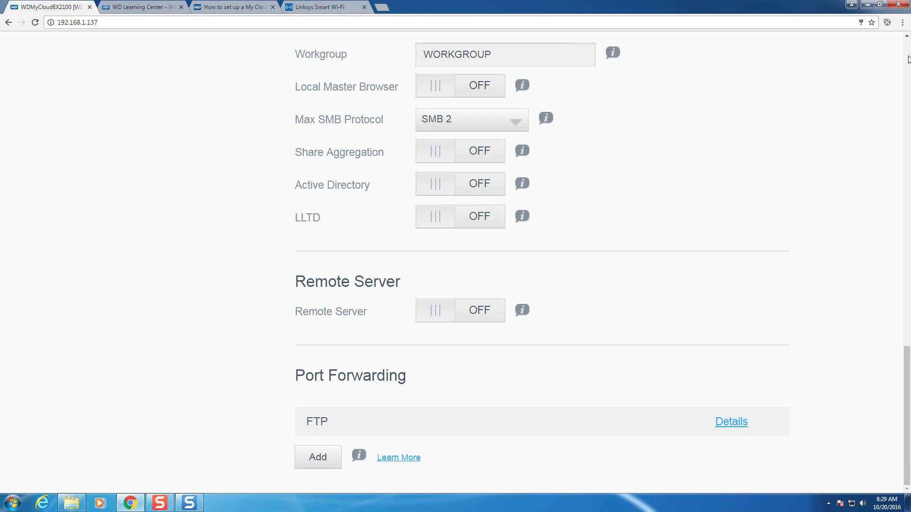
pyautogui.click(908, 58)
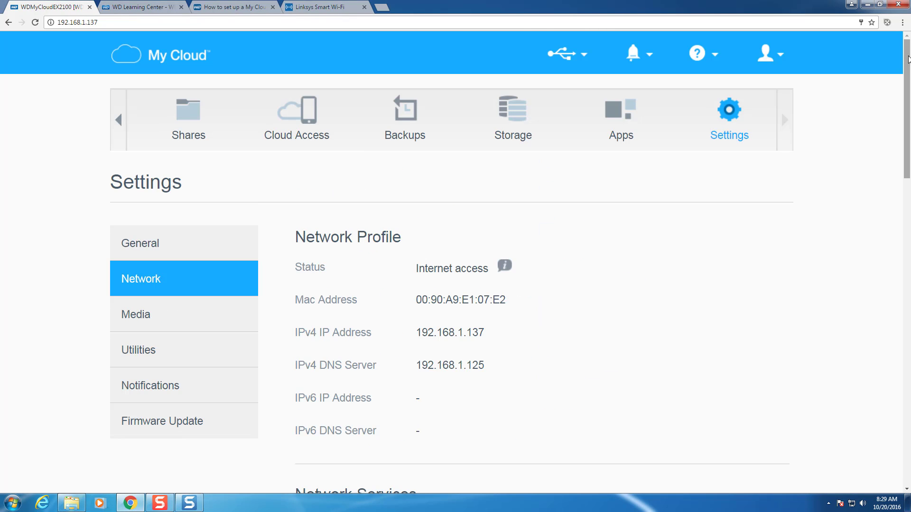
# - Go to the Shares page and open the Public share's profile
pyautogui.click(119, 121)
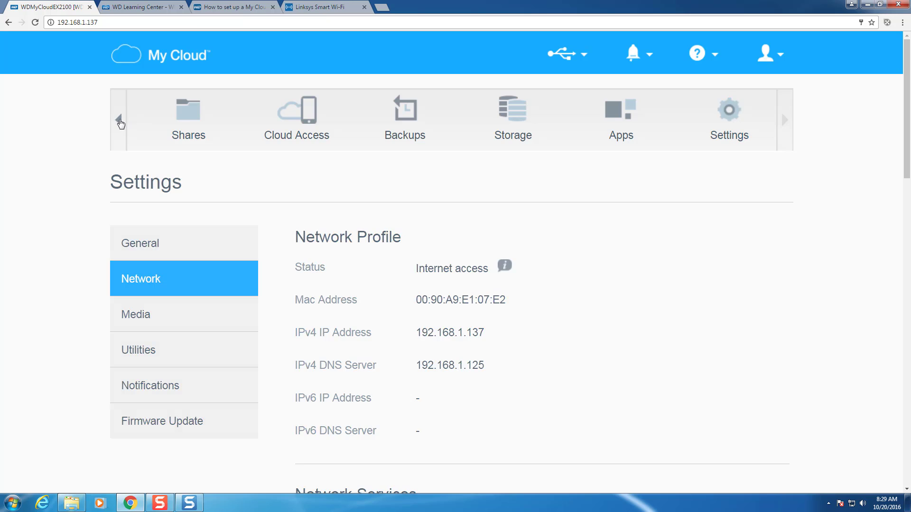
pyautogui.click(119, 120)
pyautogui.click(397, 116)
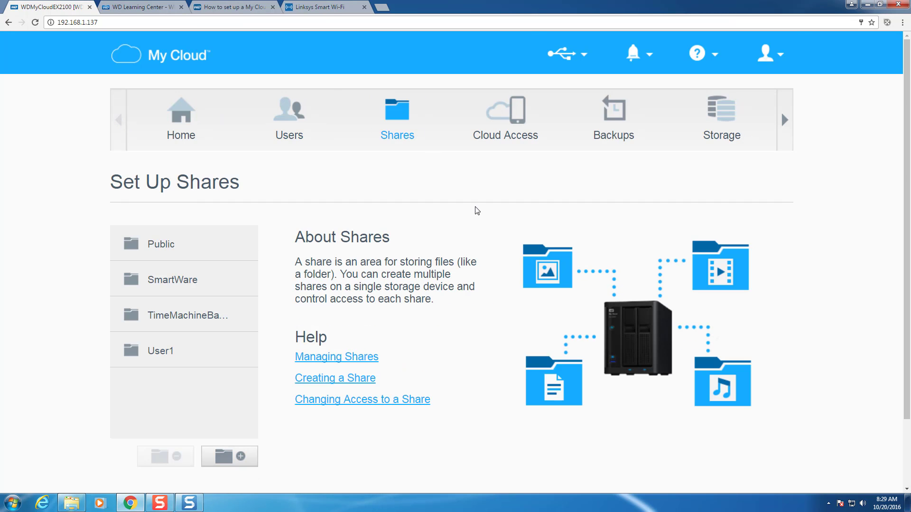
pyautogui.scroll(-2, 477, 211)
pyautogui.click(205, 167)
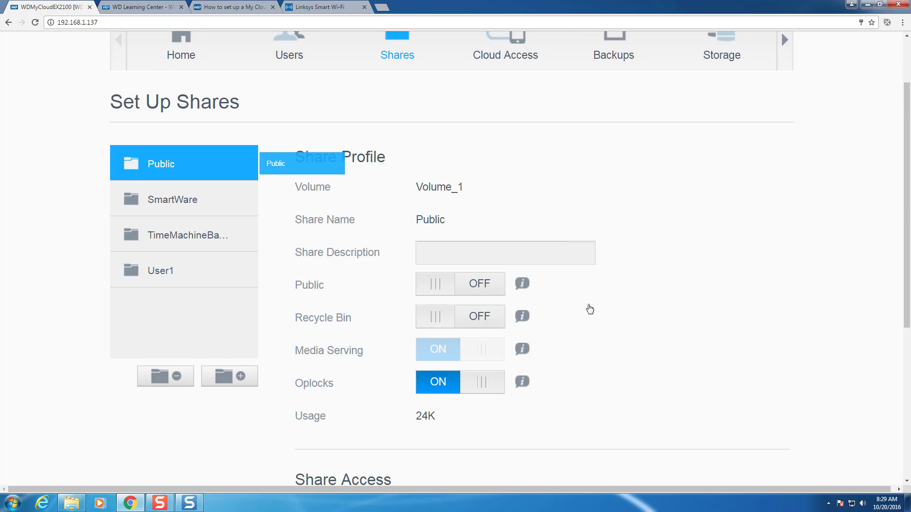
# - Turn on FTP access for Public with anonymous None, and give admin and user1 Read / Write
pyautogui.scroll(-5, 616, 304)
pyautogui.click(424, 270)
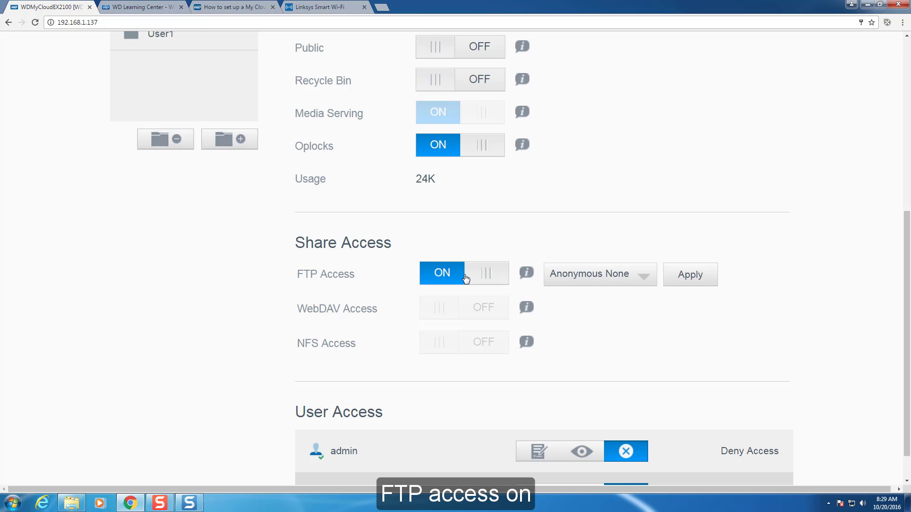
pyautogui.click(644, 280)
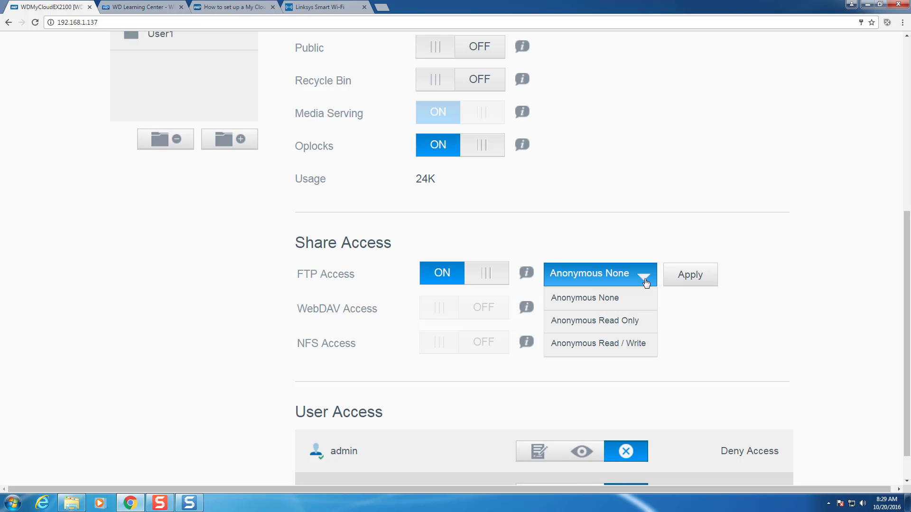
pyautogui.click(642, 282)
pyautogui.scroll(-1, 754, 291)
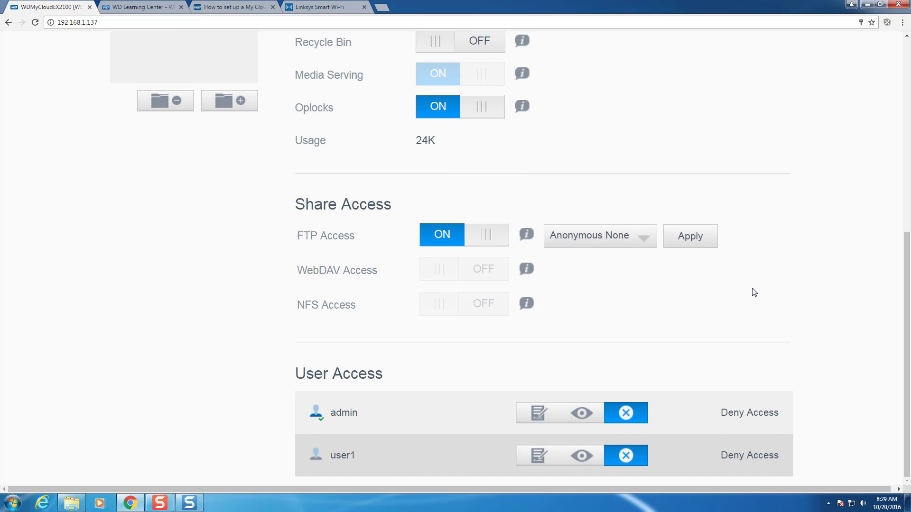
pyautogui.click(537, 414)
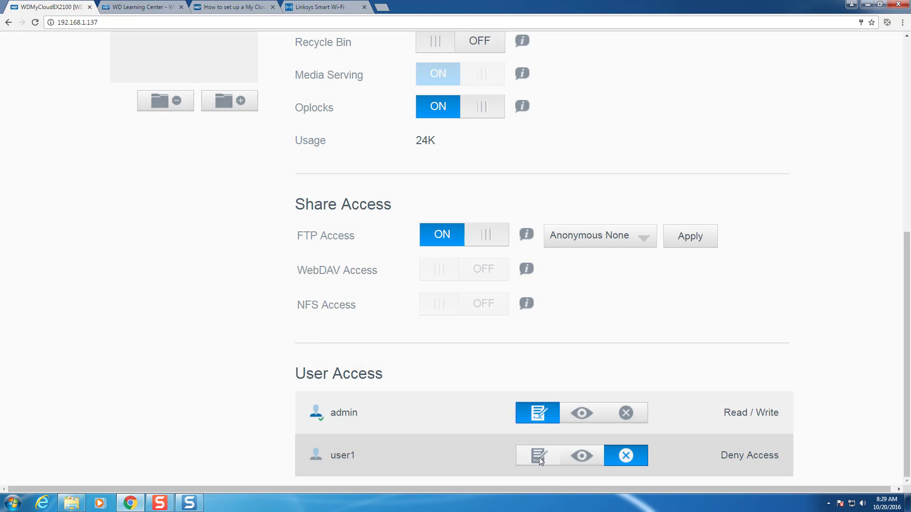
pyautogui.click(539, 457)
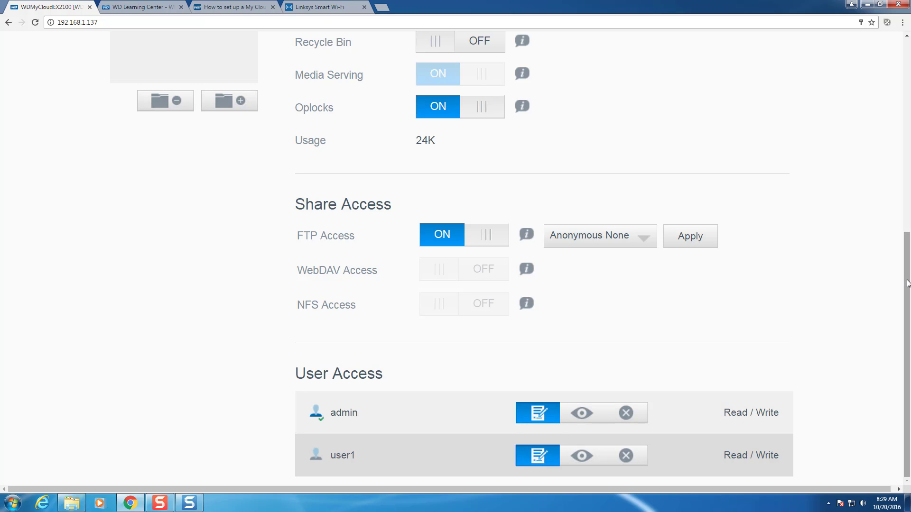
pyautogui.moveTo(907, 284); pyautogui.dragTo(907, 192)
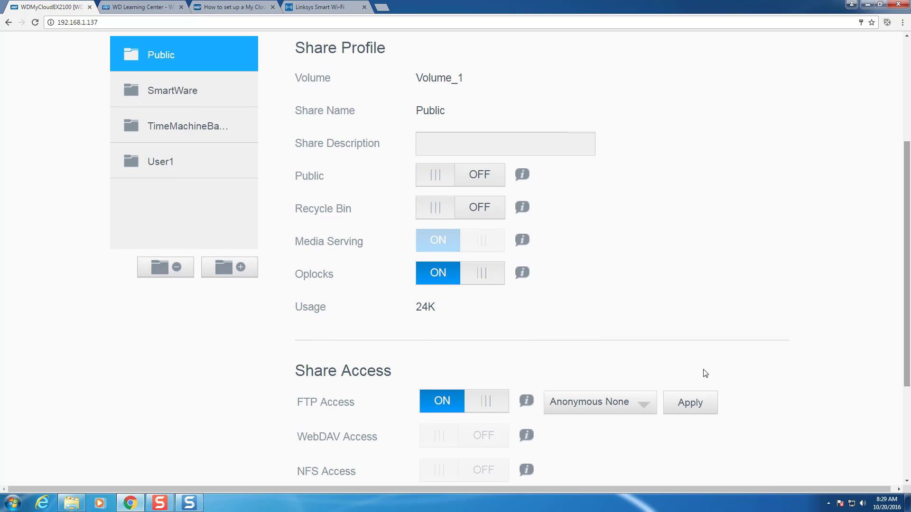
# - Apply Public's FTP settings, then turn on FTP for User1 with admin Read / Write and user1 Read Only
pyautogui.click(698, 396)
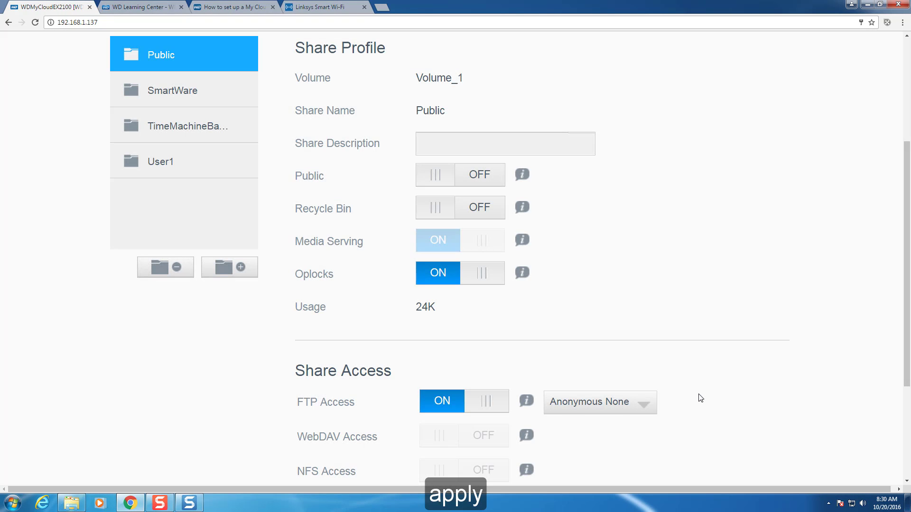
pyautogui.click(178, 162)
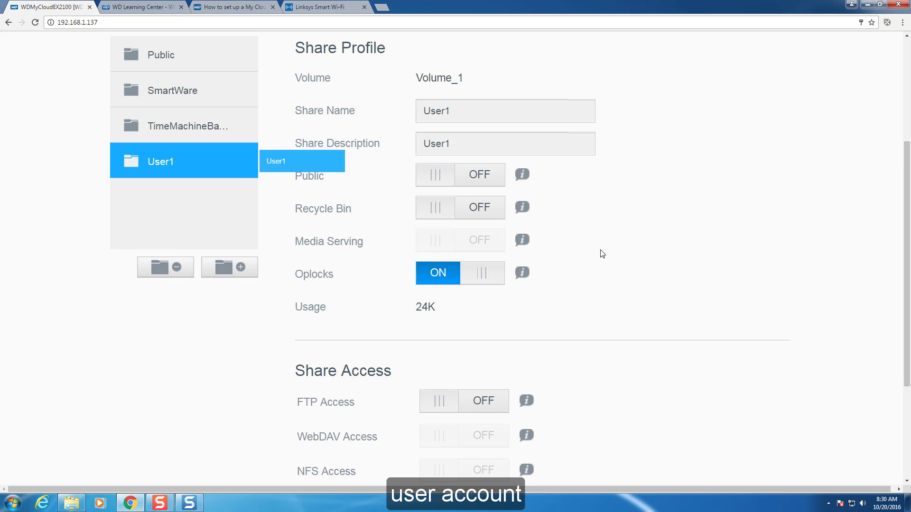
pyautogui.scroll(-4, 524, 283)
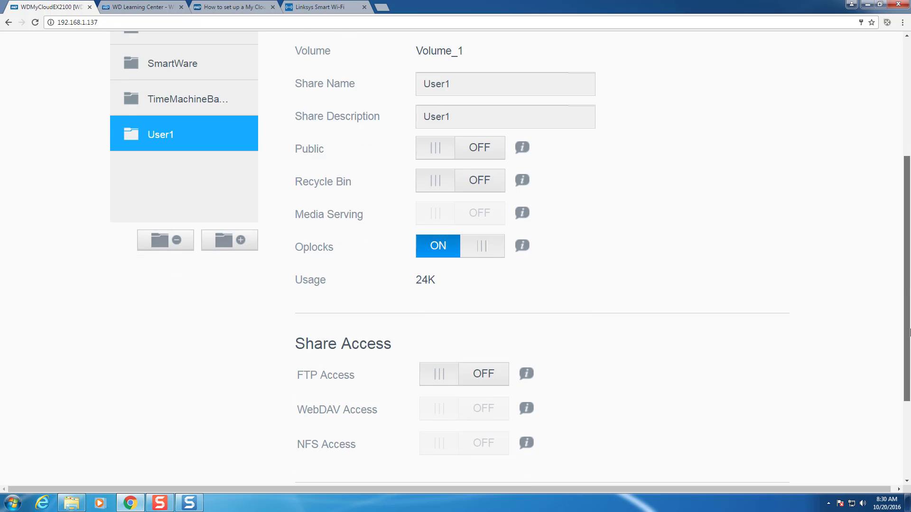
pyautogui.click(451, 235)
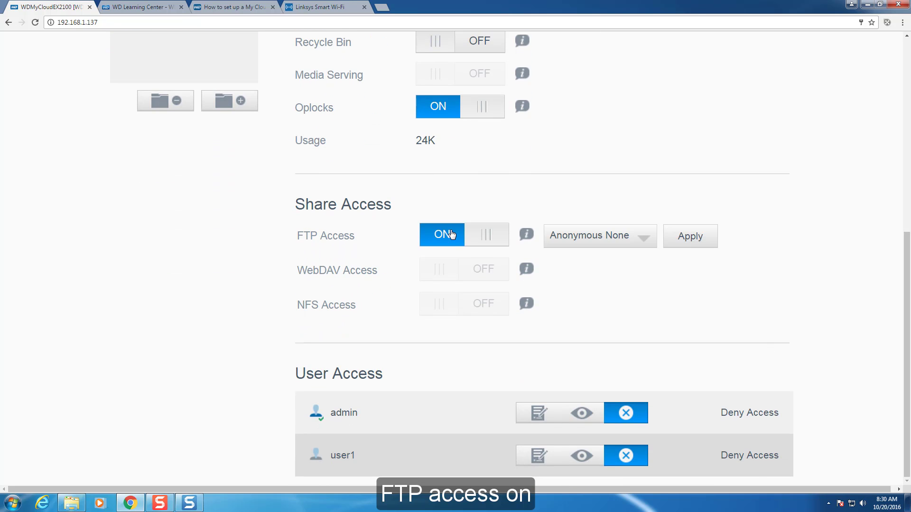
pyautogui.click(552, 412)
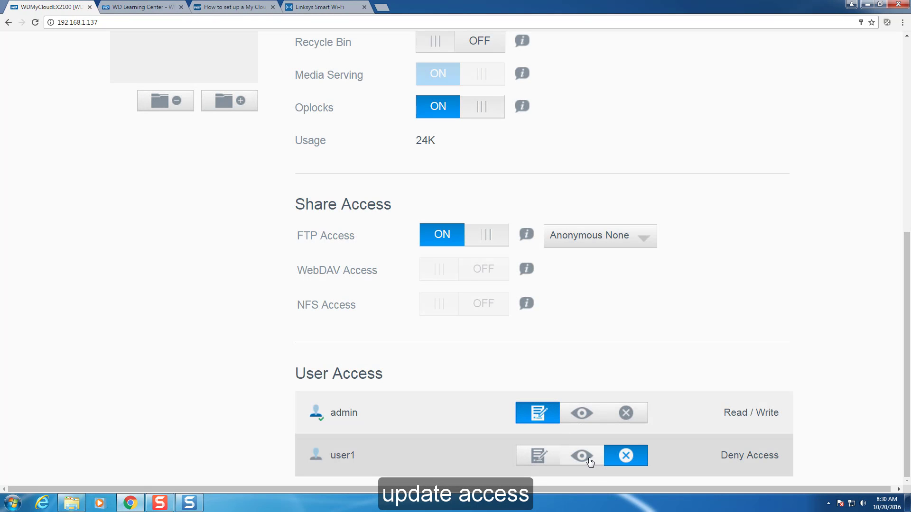
pyautogui.click(587, 456)
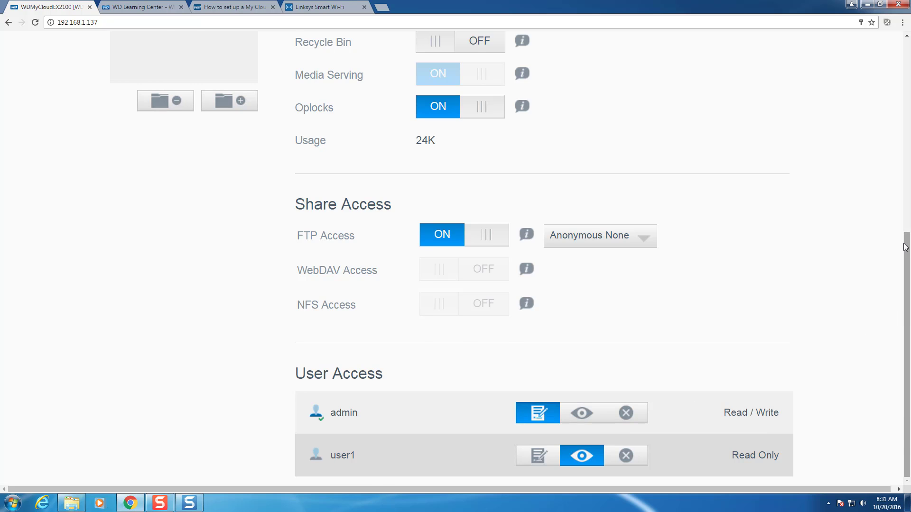
pyautogui.scroll(2, 909, 237)
pyautogui.scroll(5, 909, 299)
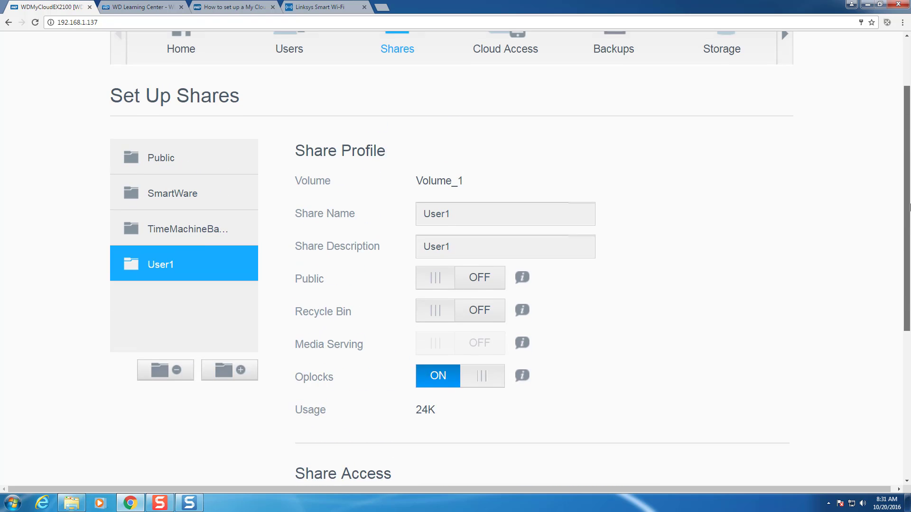
pyautogui.click(411, 135)
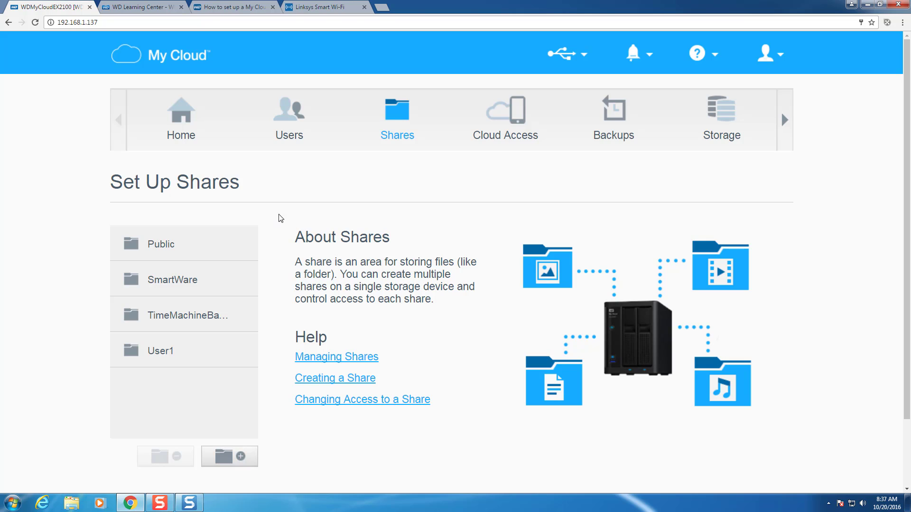
pyautogui.click(381, 9)
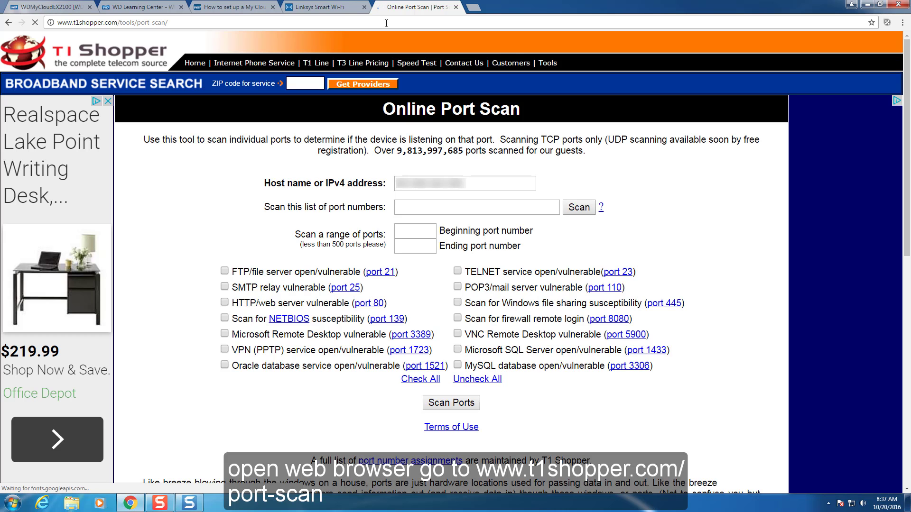
pyautogui.click(471, 205)
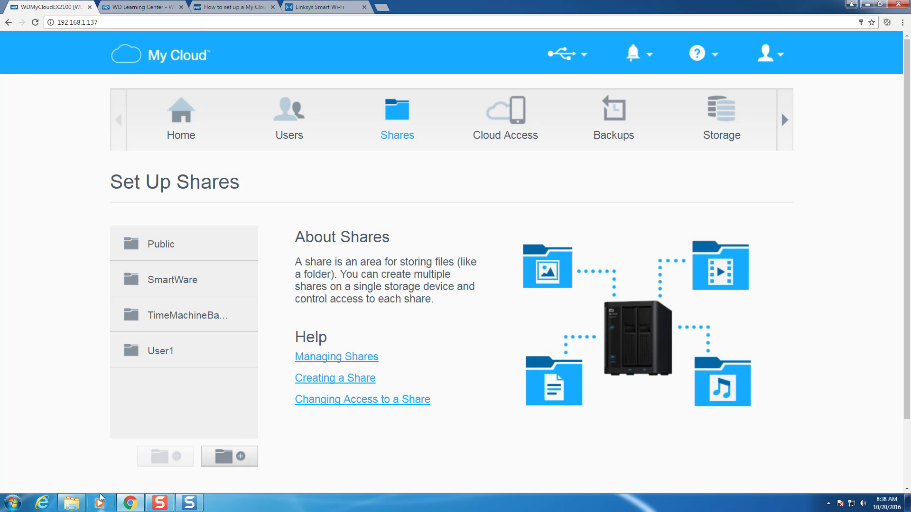
# - From Explorer's Computer view, start adding a web/FTP network location and enter the server's ftp:// address
pyautogui.click(72, 503)
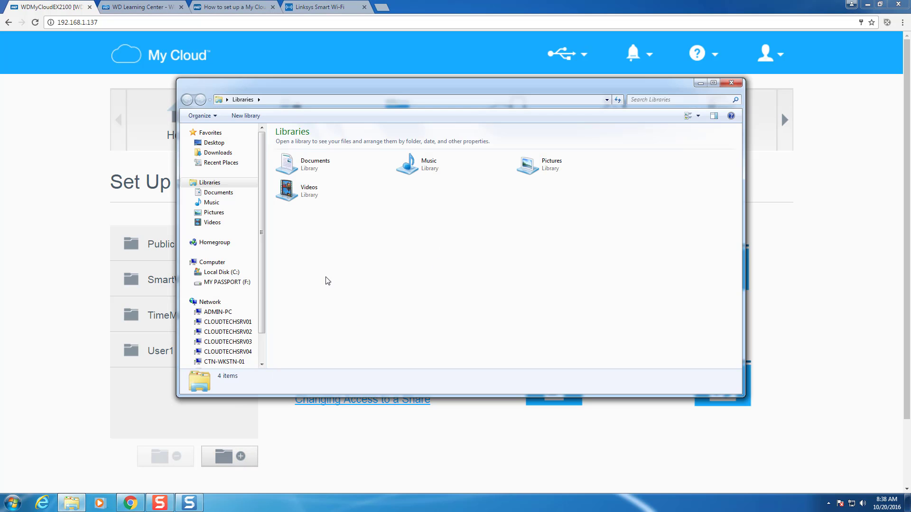
pyautogui.click(212, 263)
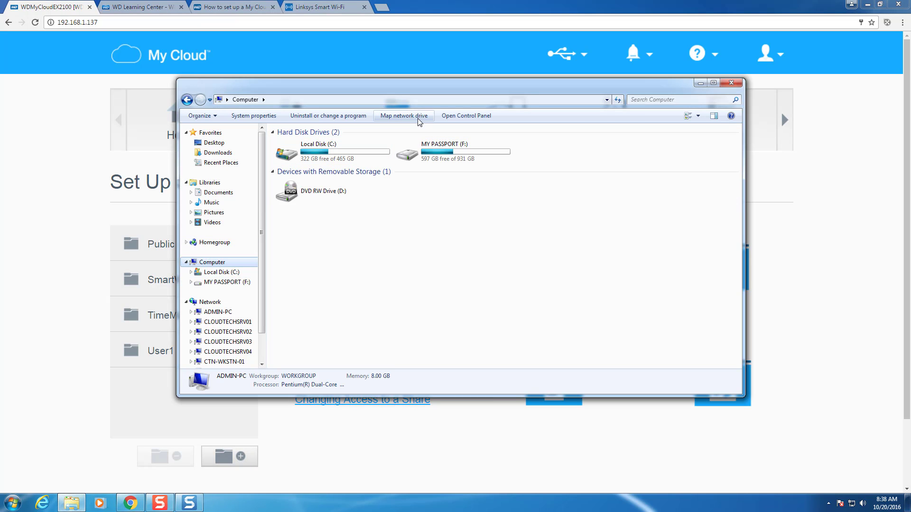
pyautogui.click(404, 116)
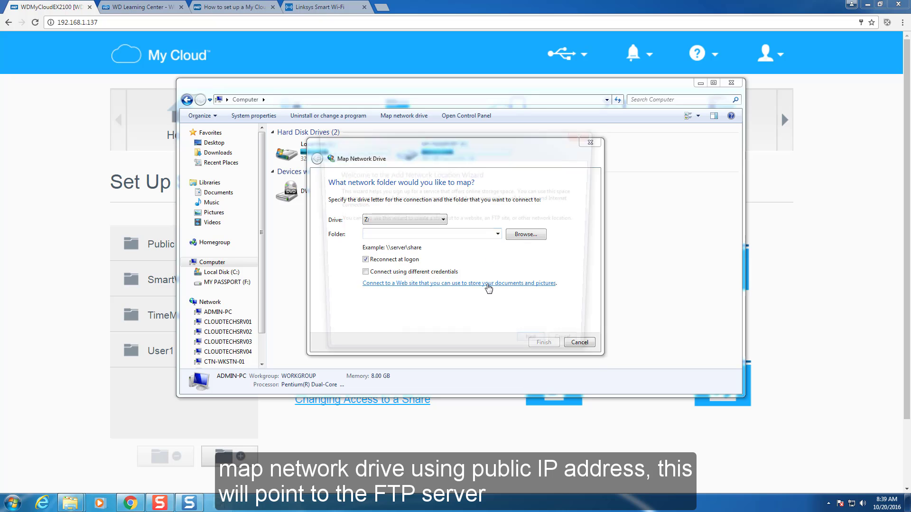
pyautogui.click(487, 284)
pyautogui.click(535, 352)
pyautogui.click(535, 352)
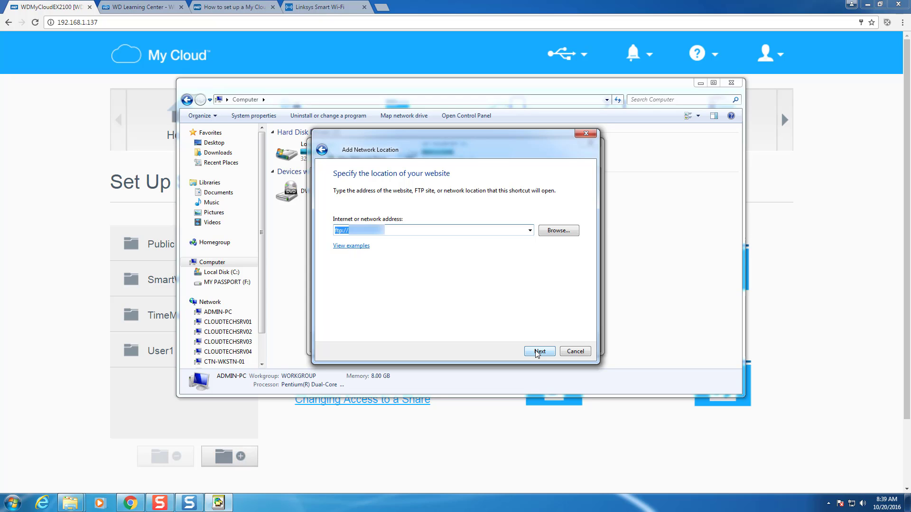
pyautogui.click(538, 351)
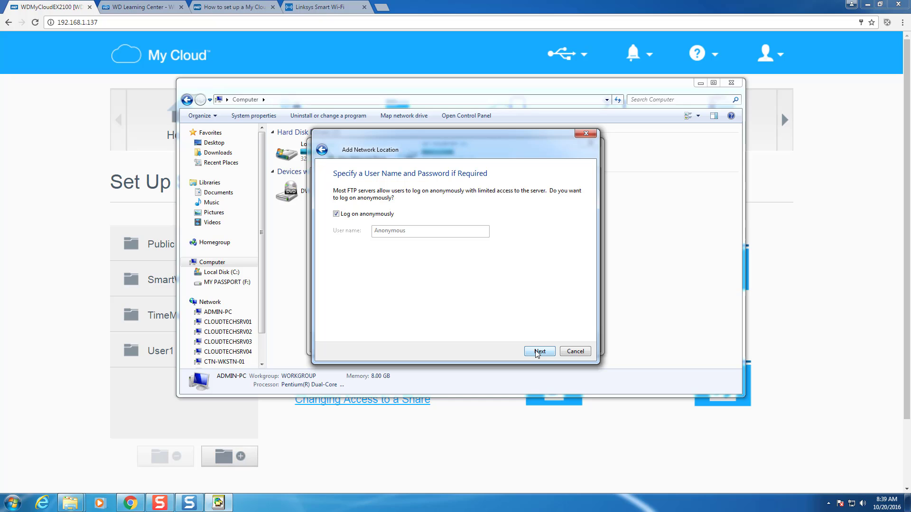
# - Disable anonymous logon, use user name admin, and name the location FTP-Server-1
pyautogui.click(336, 214)
pyautogui.click(409, 234)
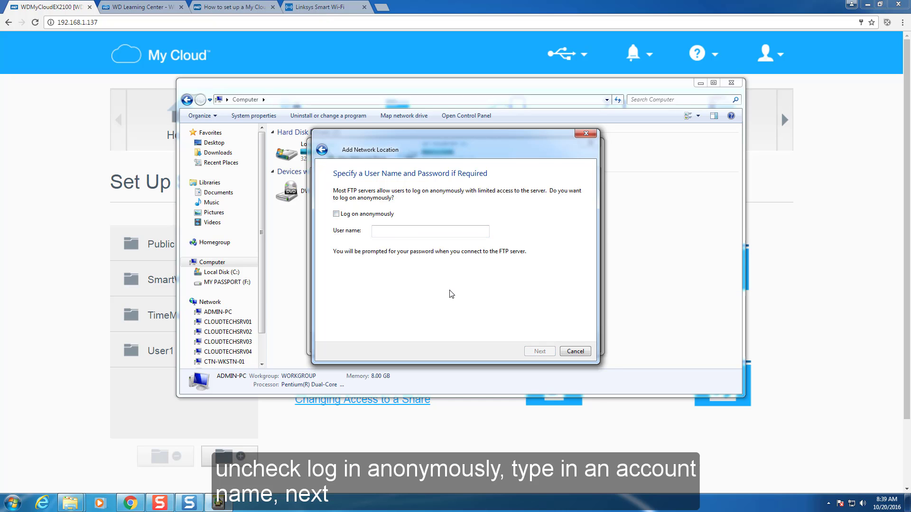
pyautogui.write('admin')
pyautogui.click(539, 352)
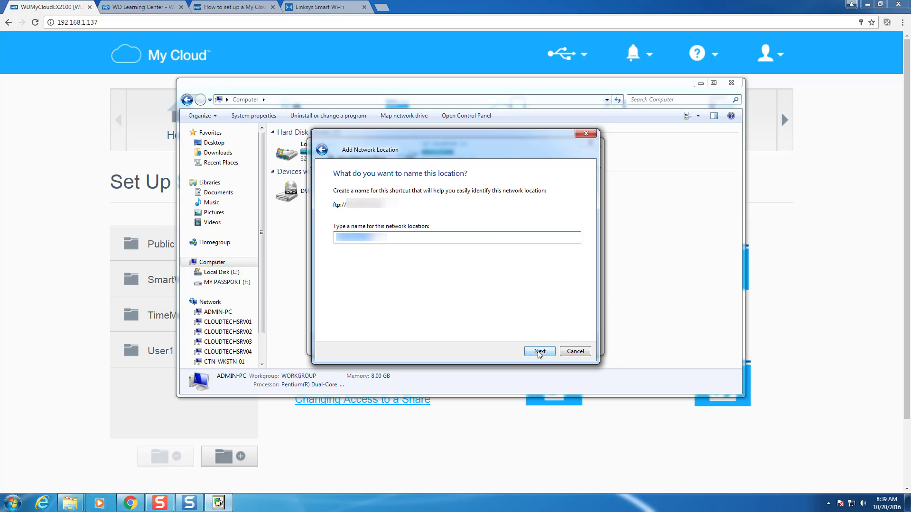
pyautogui.write('FTP-Server-1')
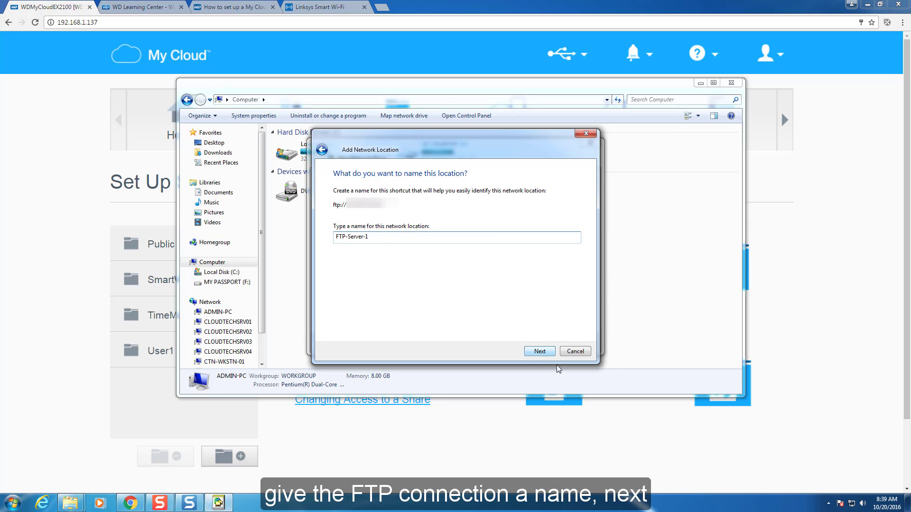
pyautogui.click(539, 352)
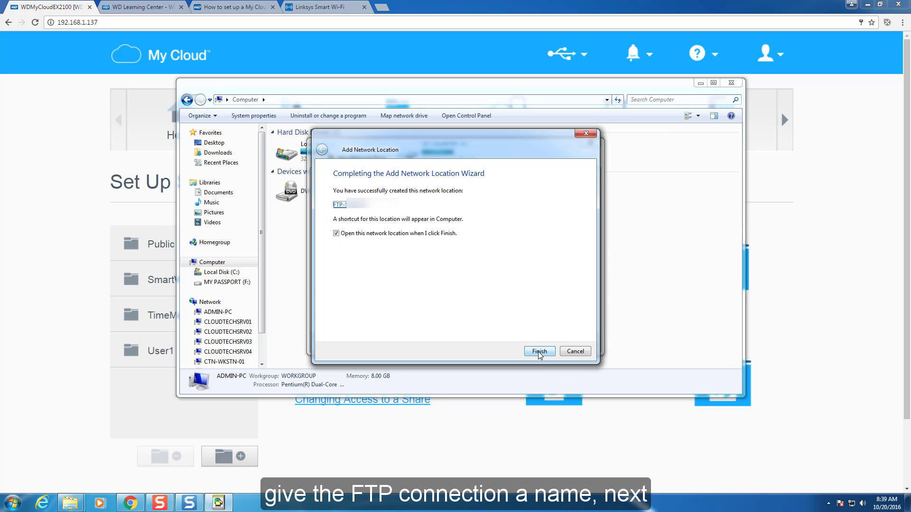
pyautogui.click(336, 234)
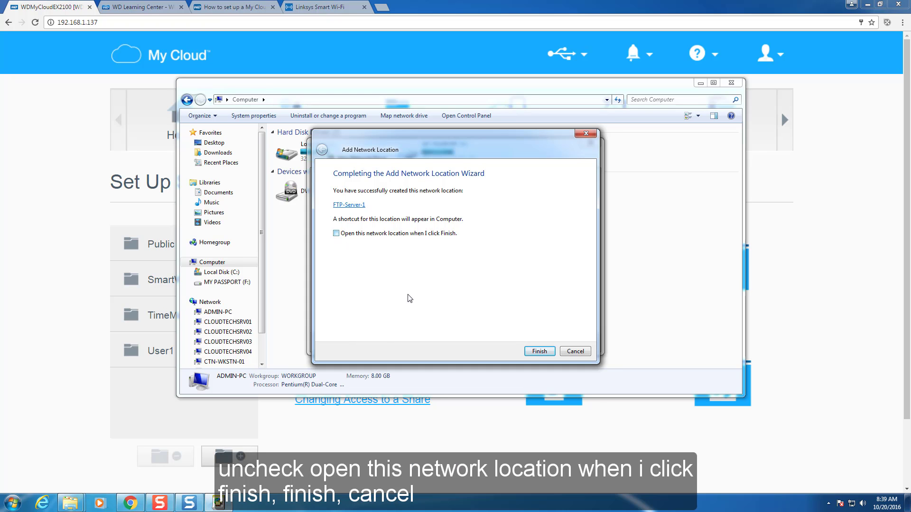
pyautogui.click(539, 351)
# - Log on to FTP-Server-1 with the account's user name and password, revealing Public and User1
pyautogui.click(578, 343)
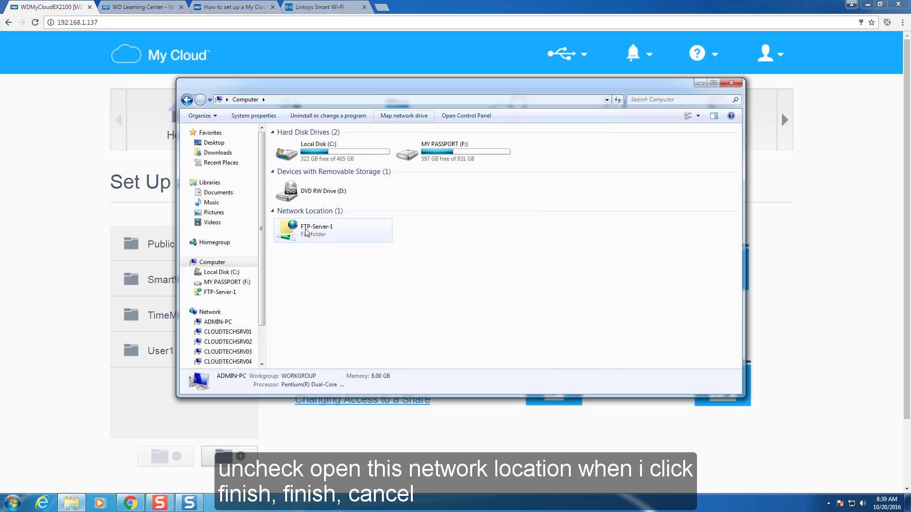
pyautogui.rightClick(220, 293)
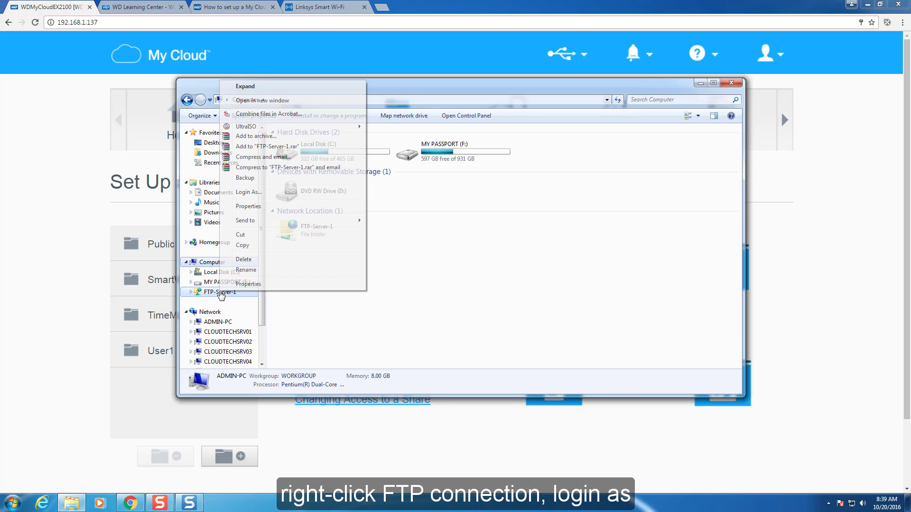
pyautogui.click(249, 192)
pyautogui.click(474, 194)
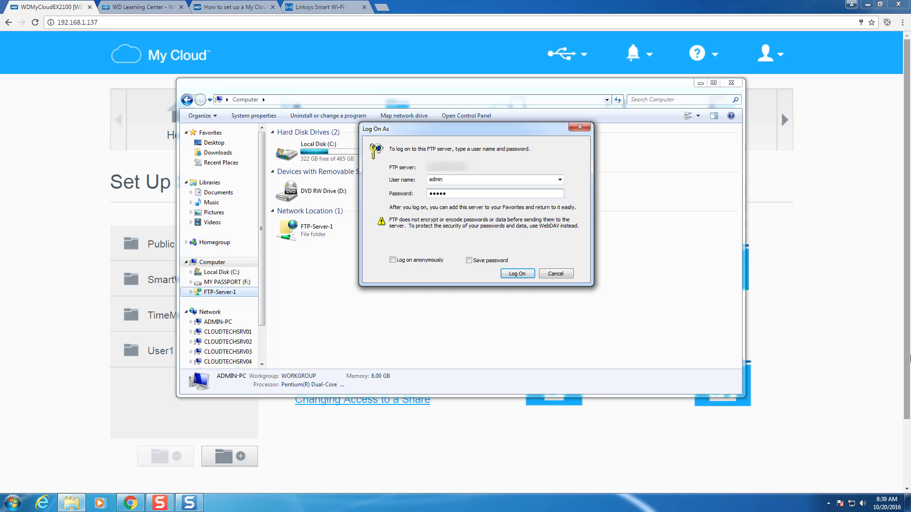
pyautogui.write('••••')
pyautogui.press('Return')
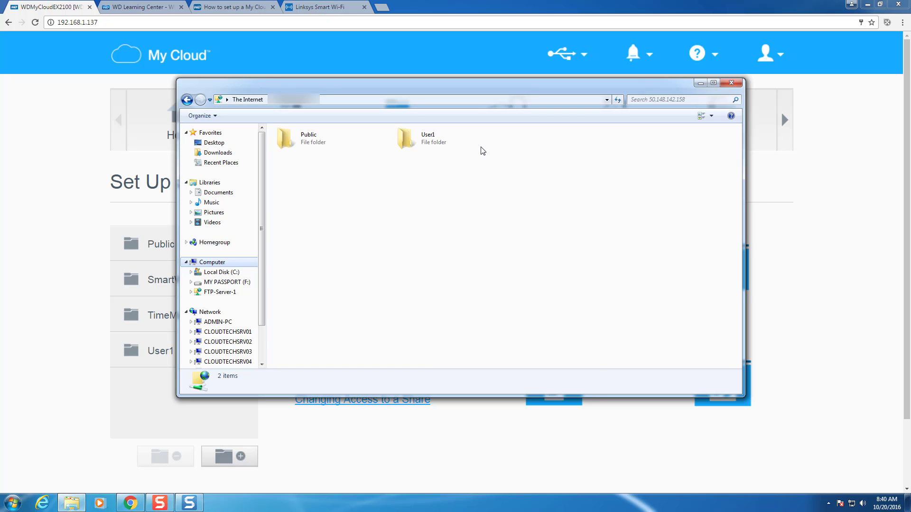
# - Browse the server's Public and User1 folders, returning to the top level each time
pyautogui.doubleClick(312, 140)
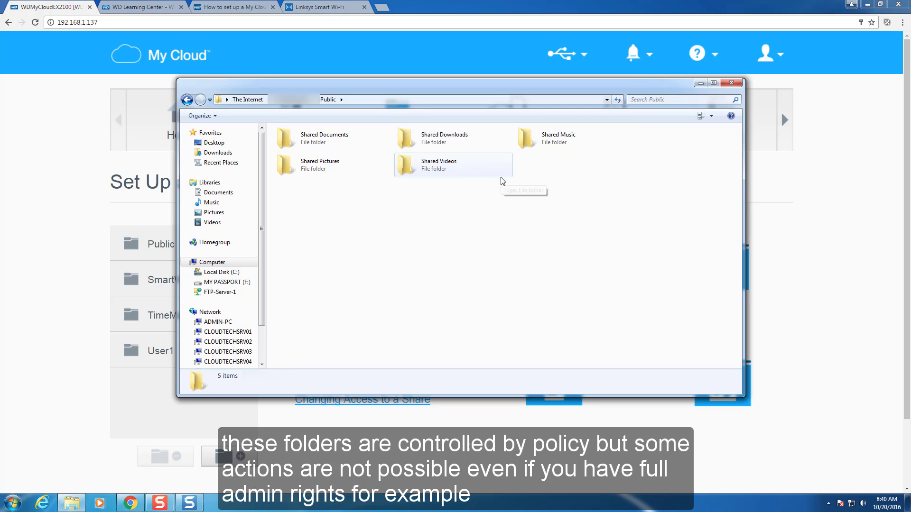
pyautogui.click(187, 100)
pyautogui.doubleClick(417, 136)
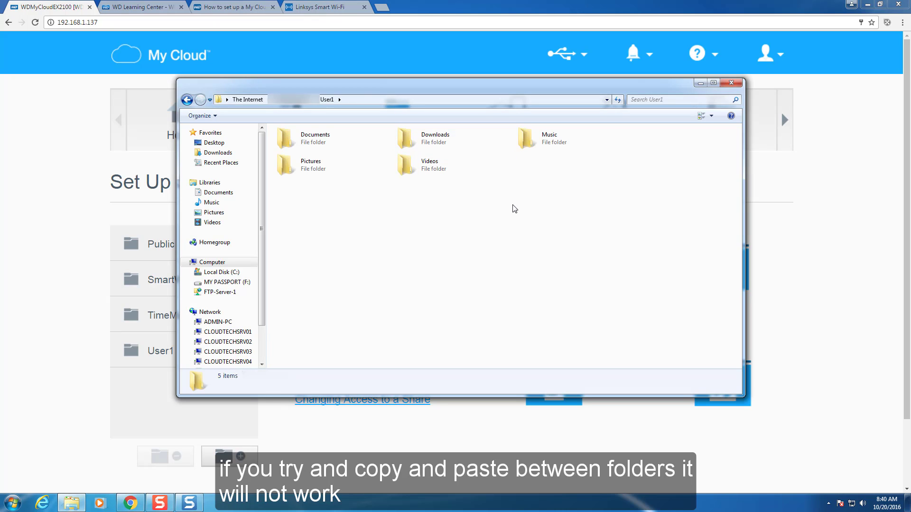
pyautogui.click(188, 100)
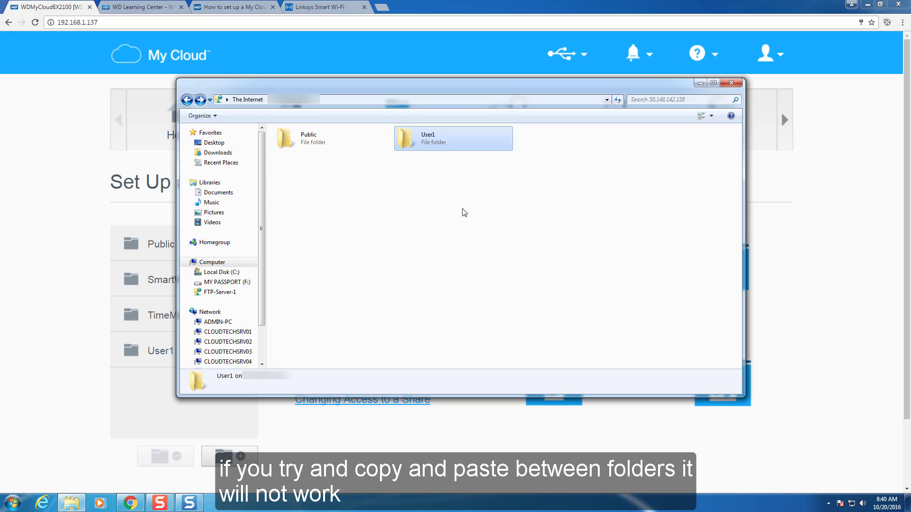
# - Copy the five folders inside User1 and return to the server's top level
pyautogui.doubleClick(414, 134)
pyautogui.moveTo(585, 219); pyautogui.dragTo(305, 138)
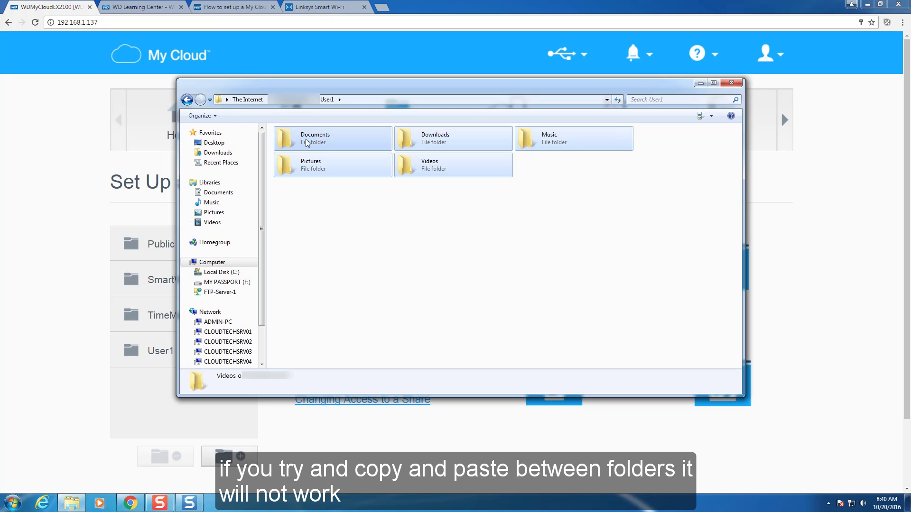
pyautogui.rightClick(460, 143)
pyautogui.click(493, 198)
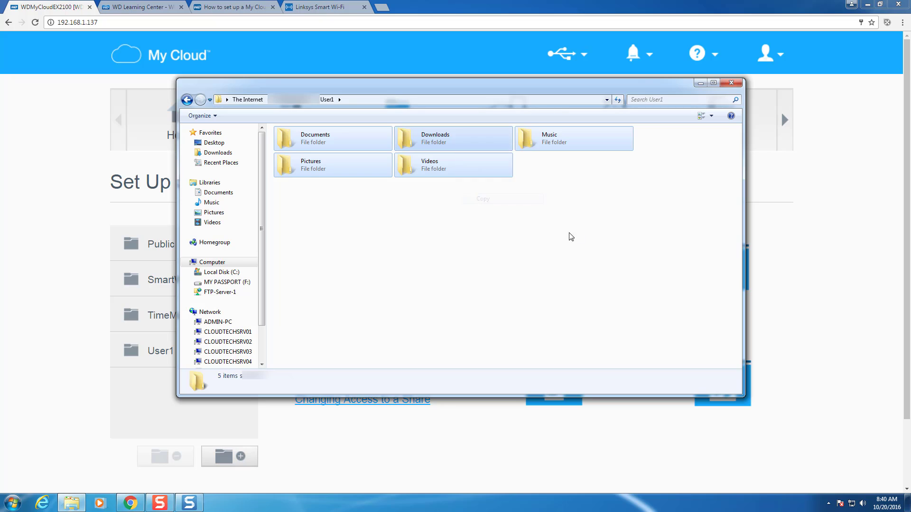
pyautogui.click(569, 237)
pyautogui.hotkey('alt', 'Left')
# - Try creating a new folder at the FTP root and dismiss the 550 error
pyautogui.click(485, 170)
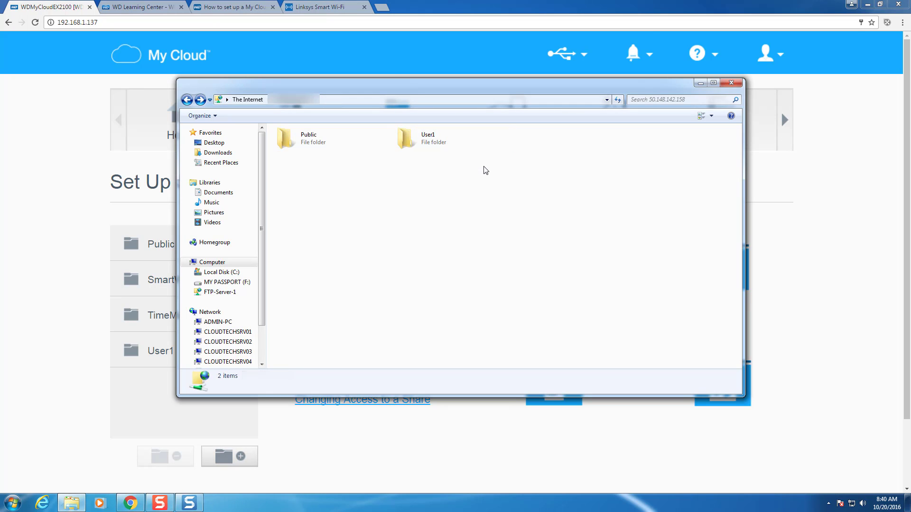
pyautogui.rightClick(486, 171)
pyautogui.moveTo(560, 264)
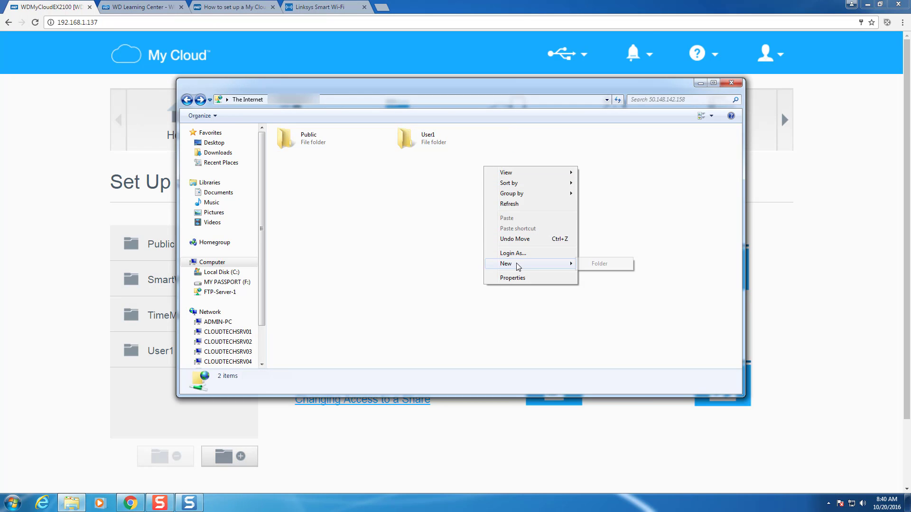
pyautogui.click(599, 264)
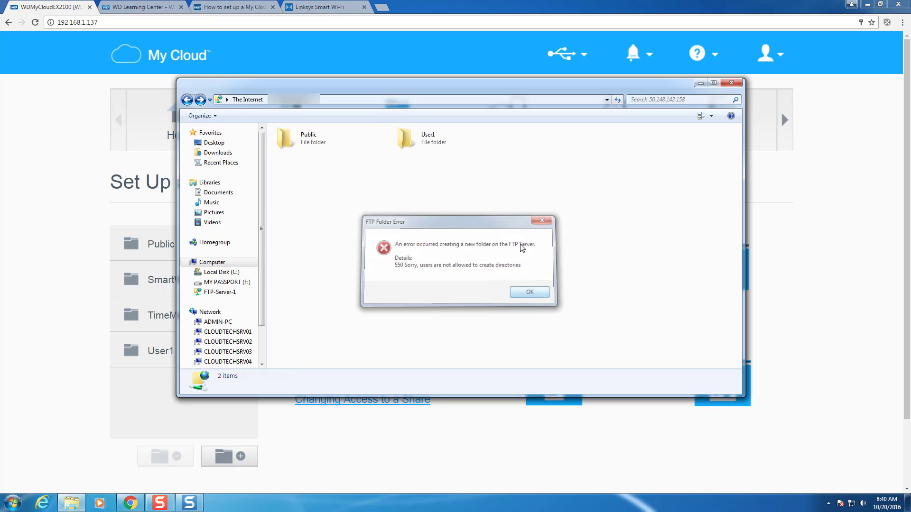
pyautogui.click(523, 291)
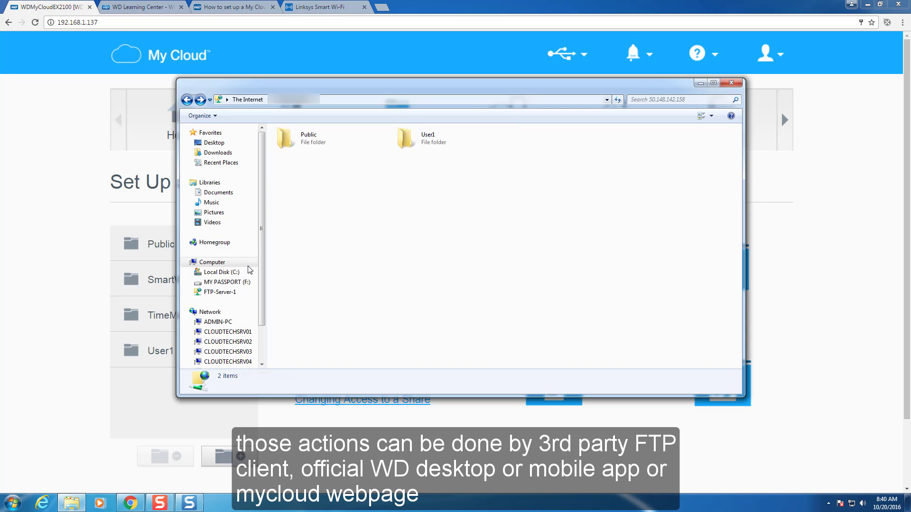
# - Log on to FTP-Server-1 as user1 with that user's password
pyautogui.click(215, 262)
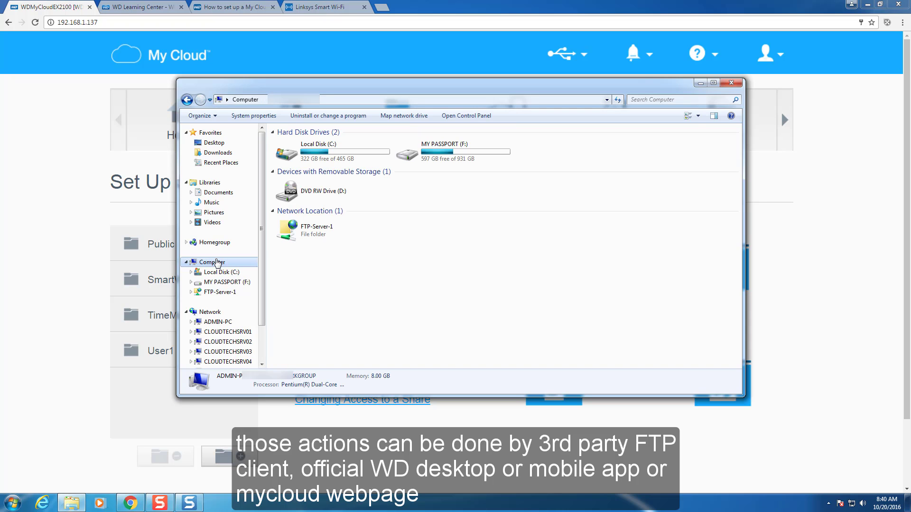
pyautogui.rightClick(220, 293)
pyautogui.click(266, 196)
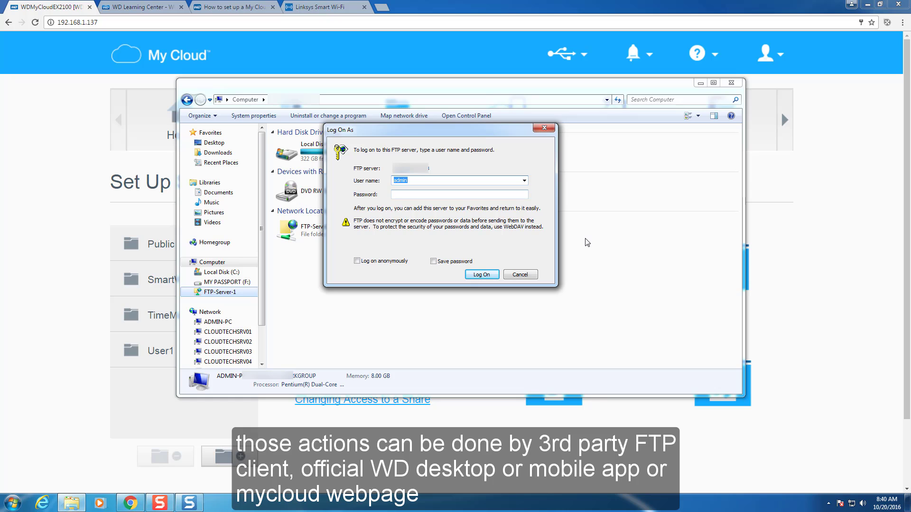
pyautogui.write('user1')
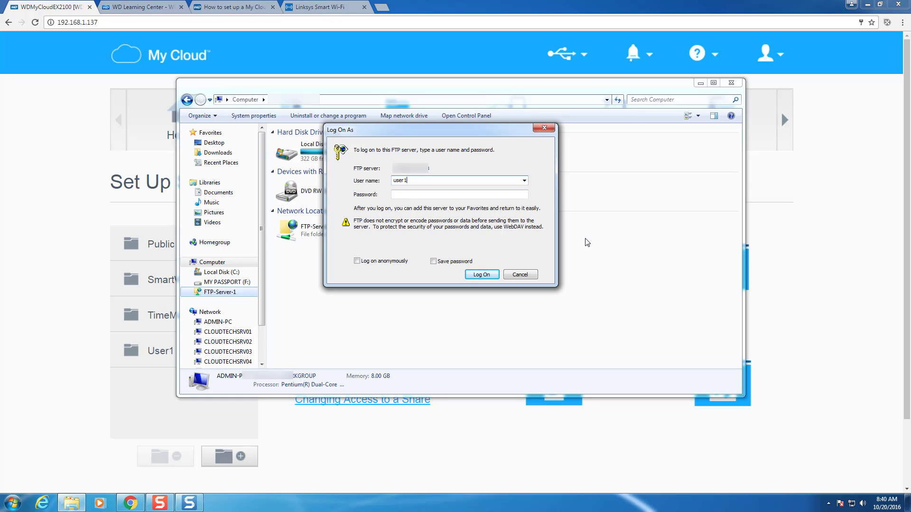
pyautogui.press('Tab')
pyautogui.write('•••••')
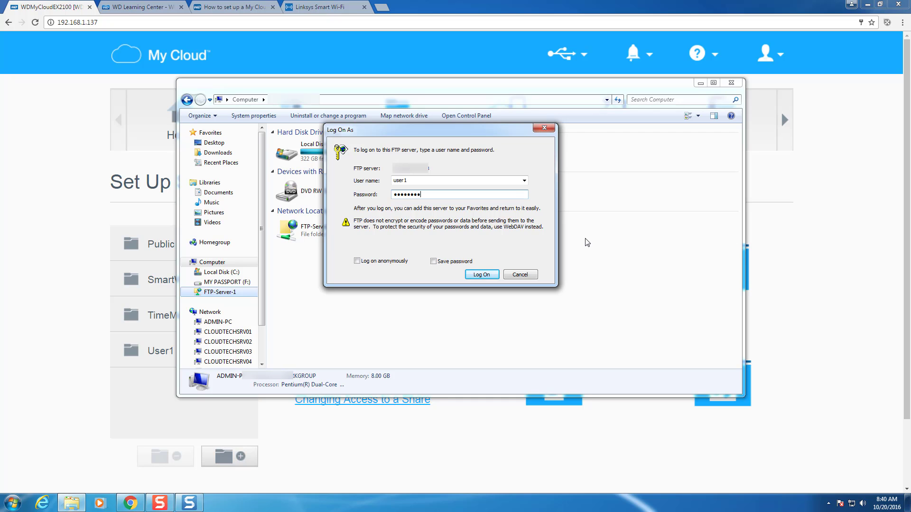
pyautogui.press('Return')
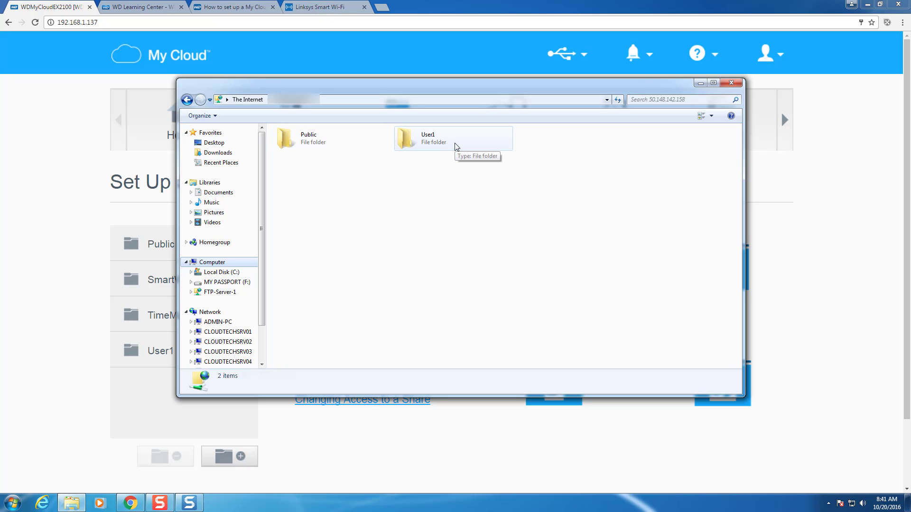
# - Browse the Public and User1 folders as user1, then close Explorer
pyautogui.doubleClick(312, 141)
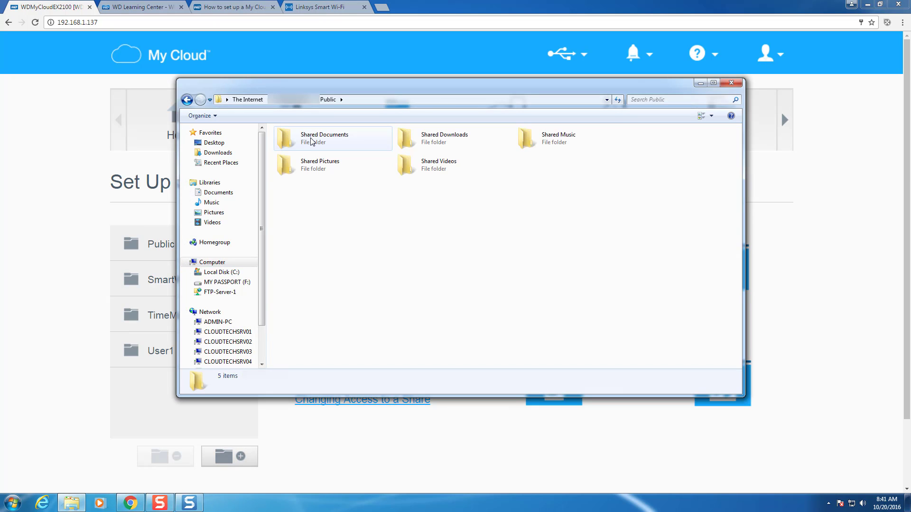
pyautogui.click(190, 101)
pyautogui.doubleClick(417, 139)
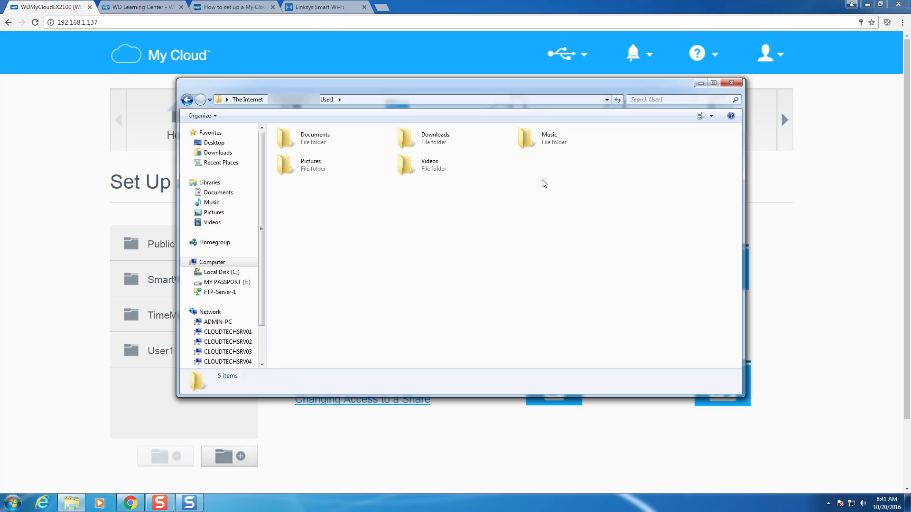
pyautogui.click(187, 100)
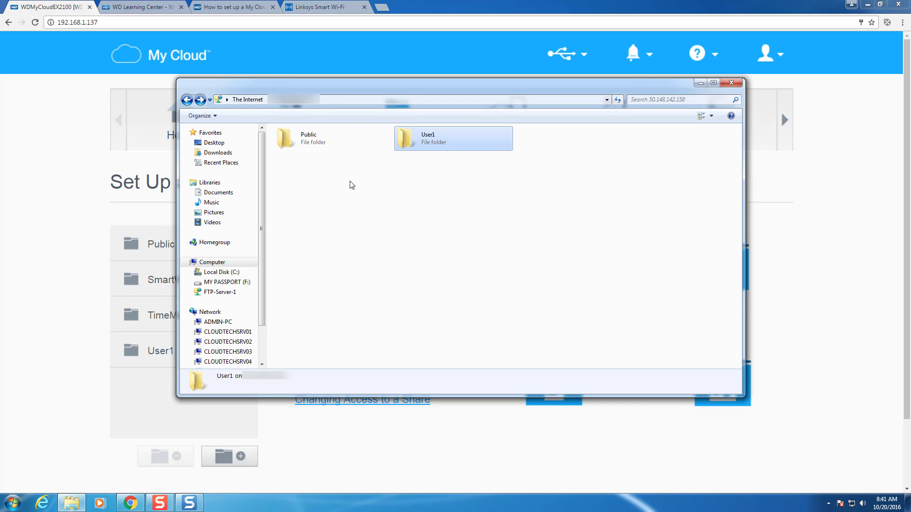
pyautogui.click(209, 263)
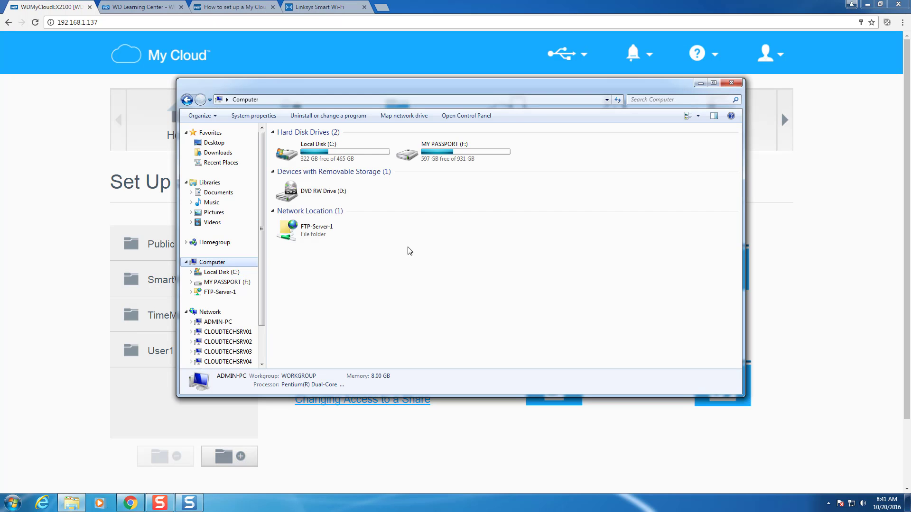
pyautogui.click(730, 83)
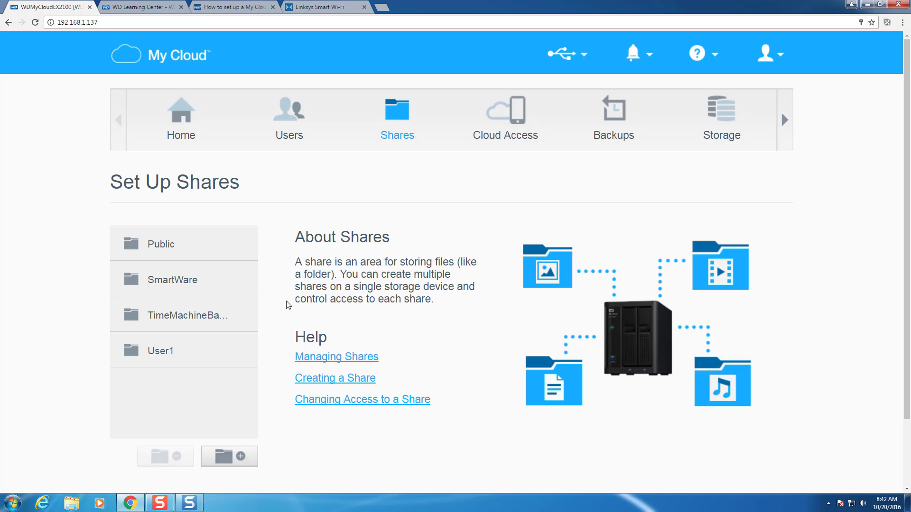
# - Create a new share named Admin with description Admin
pyautogui.click(240, 456)
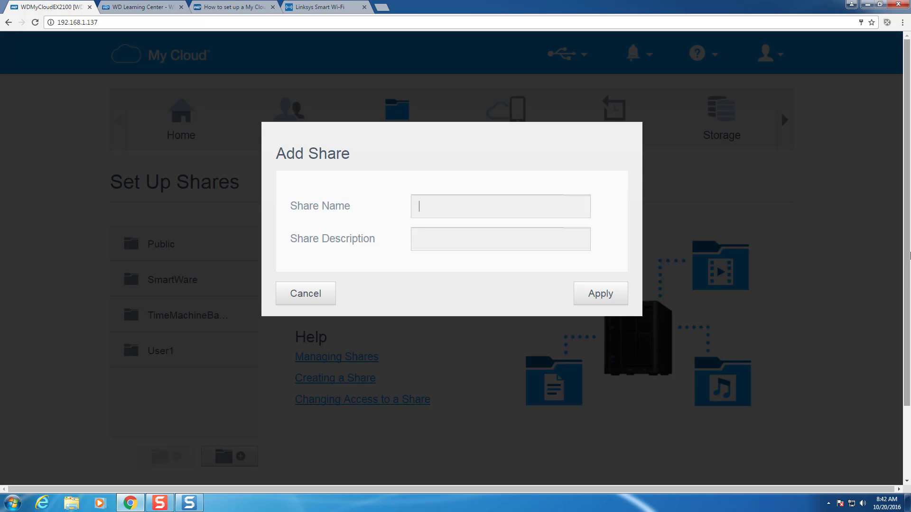
pyautogui.write('Admin')
pyautogui.press('Tab')
pyautogui.write('Admin')
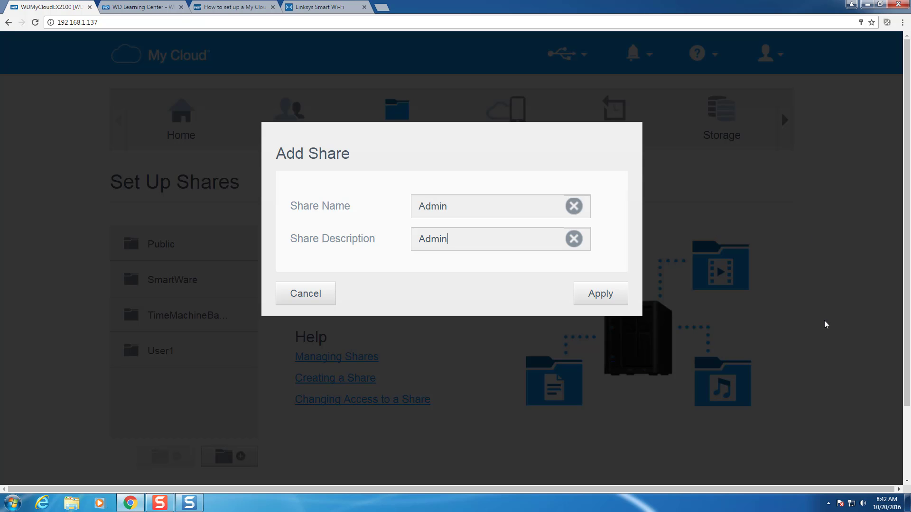
pyautogui.click(601, 294)
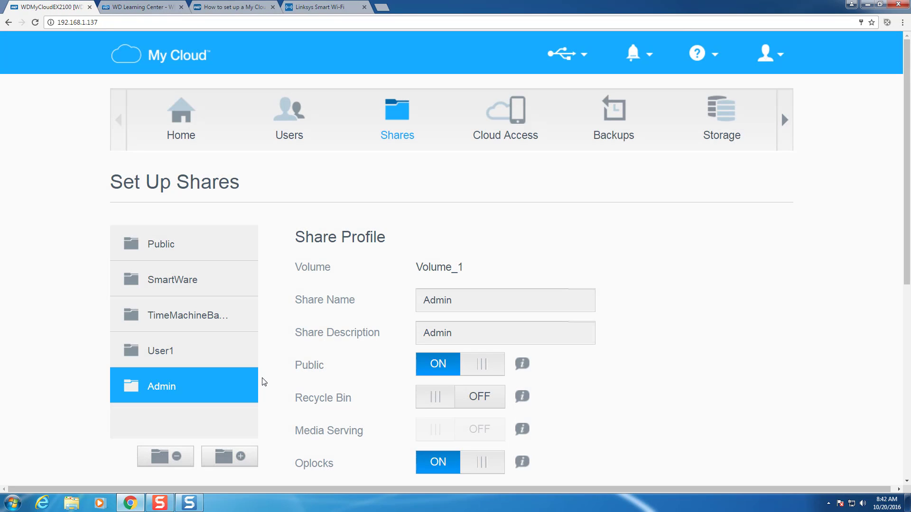
# - Turn Public off for Admin, give admin Read / Write, and enable FTP access
pyautogui.scroll(-3, 264, 381)
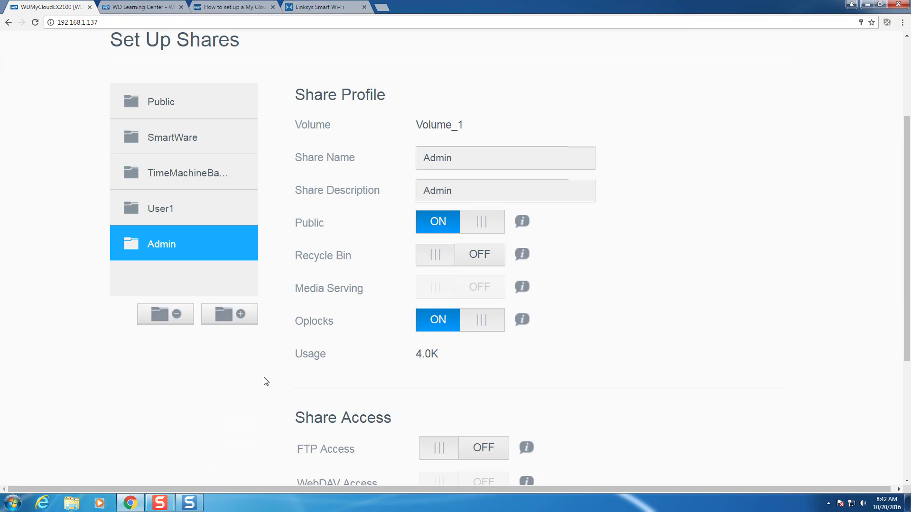
pyautogui.click(468, 222)
pyautogui.scroll(-4, 278, 282)
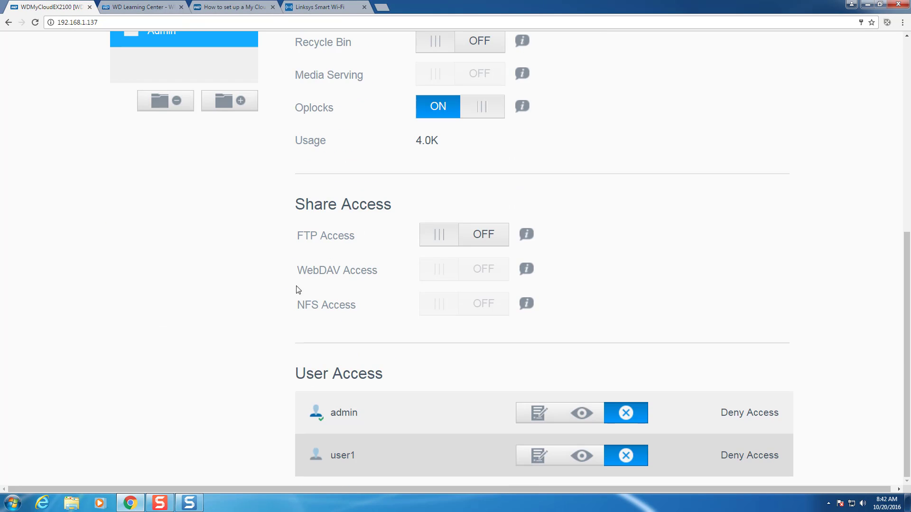
pyautogui.click(536, 414)
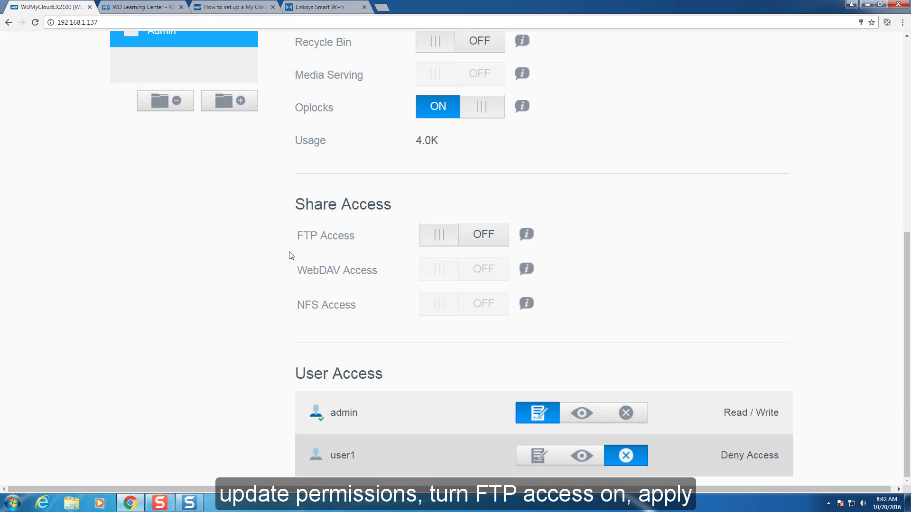
pyautogui.click(434, 235)
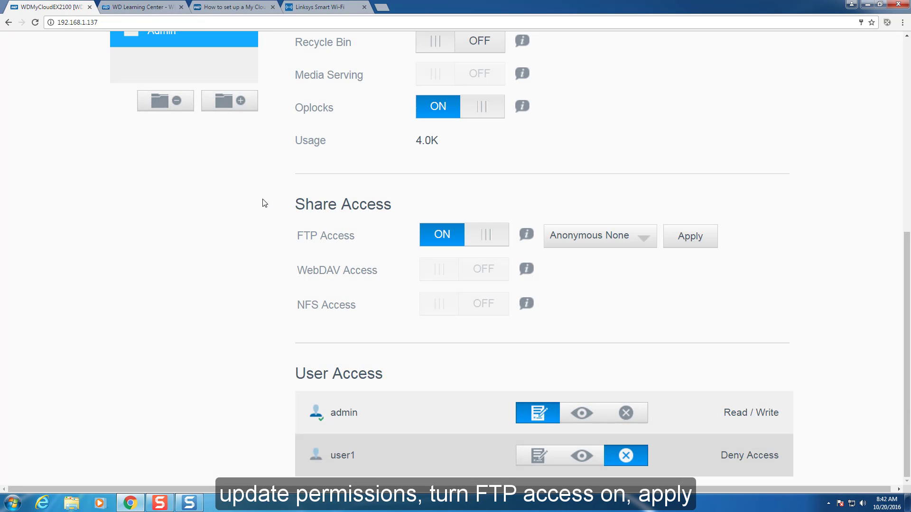
pyautogui.click(679, 237)
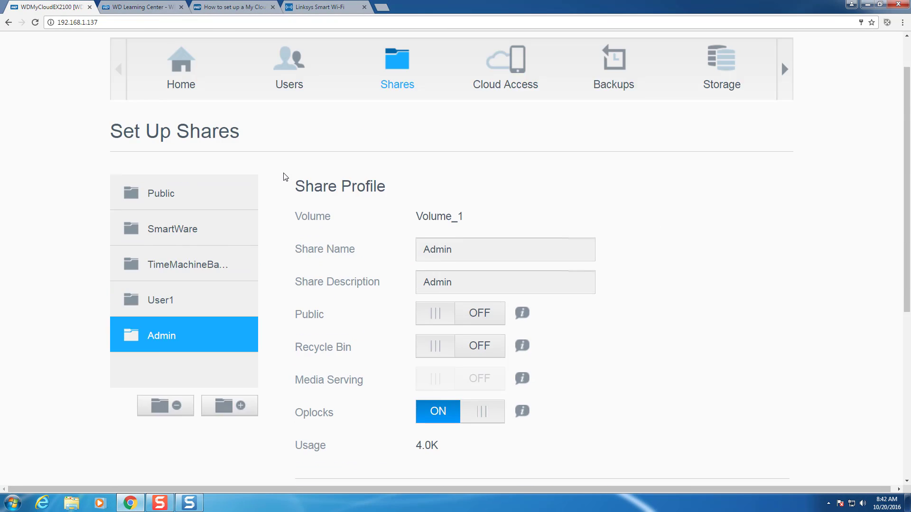
# - Log on to FTP-Server-1 as admin with the account password
pyautogui.click(71, 502)
pyautogui.click(212, 261)
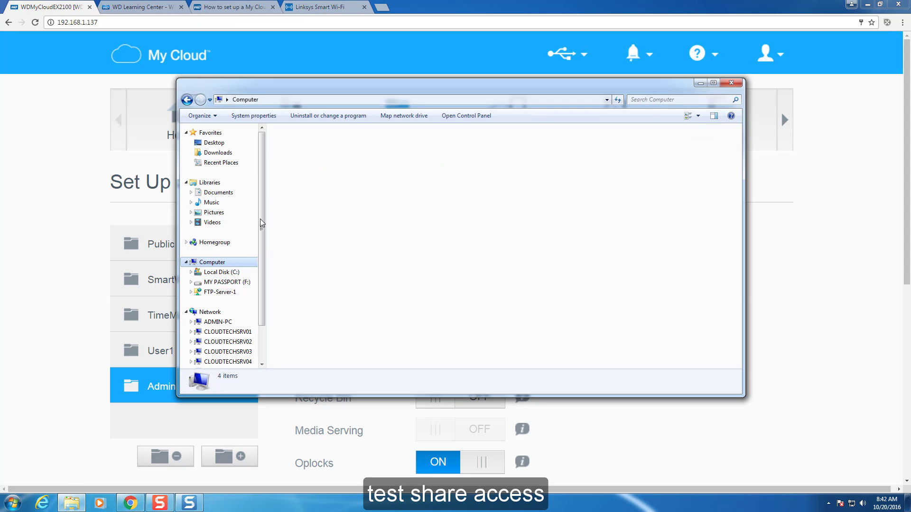
pyautogui.rightClick(211, 294)
pyautogui.click(234, 192)
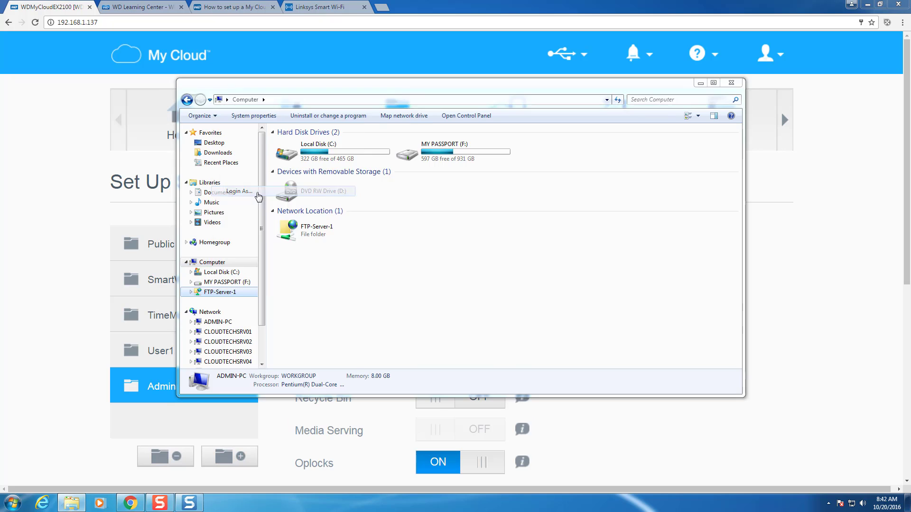
pyautogui.click(282, 161)
pyautogui.write('**********')
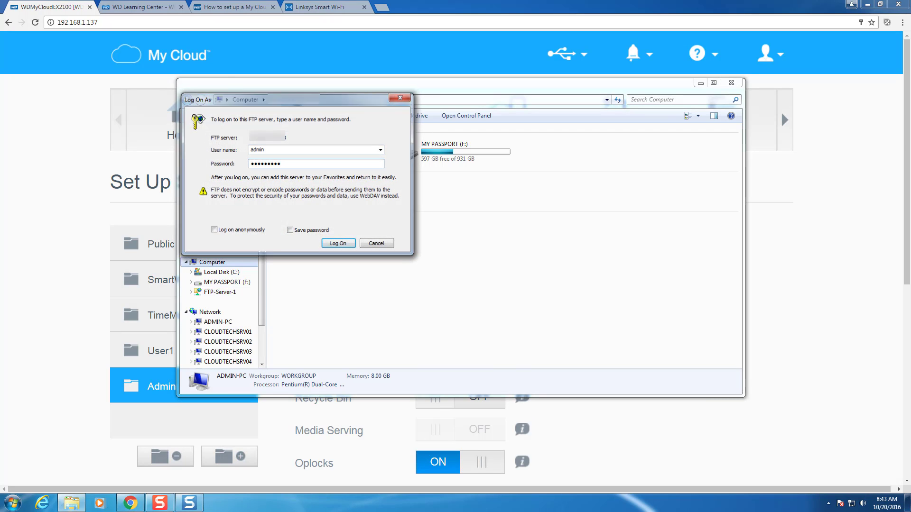
pyautogui.press('Return')
# - Open the Admin folder over FTP, then return to the My Cloud dashboard
pyautogui.click(309, 136)
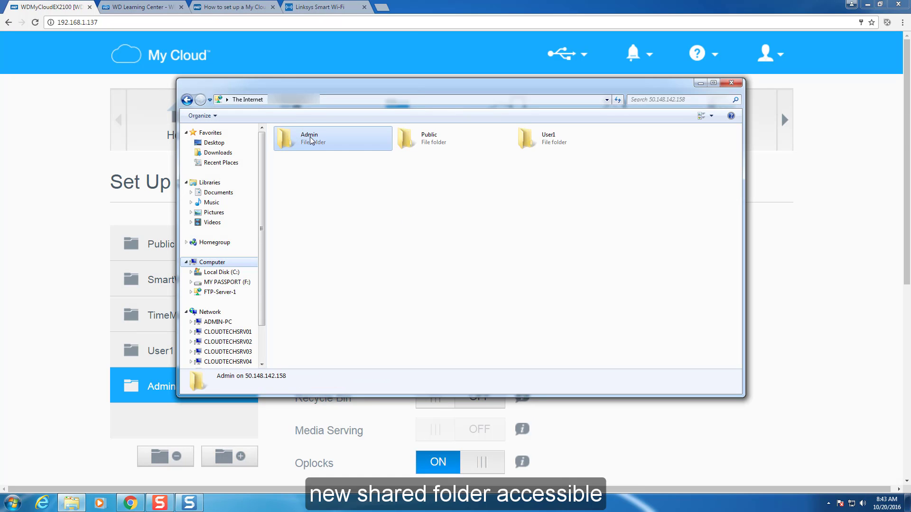
pyautogui.doubleClick(294, 143)
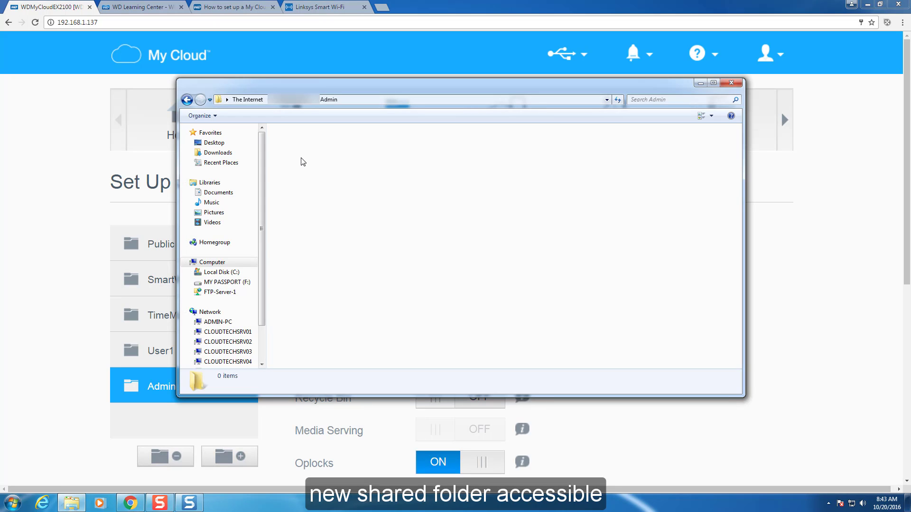
pyautogui.click(305, 67)
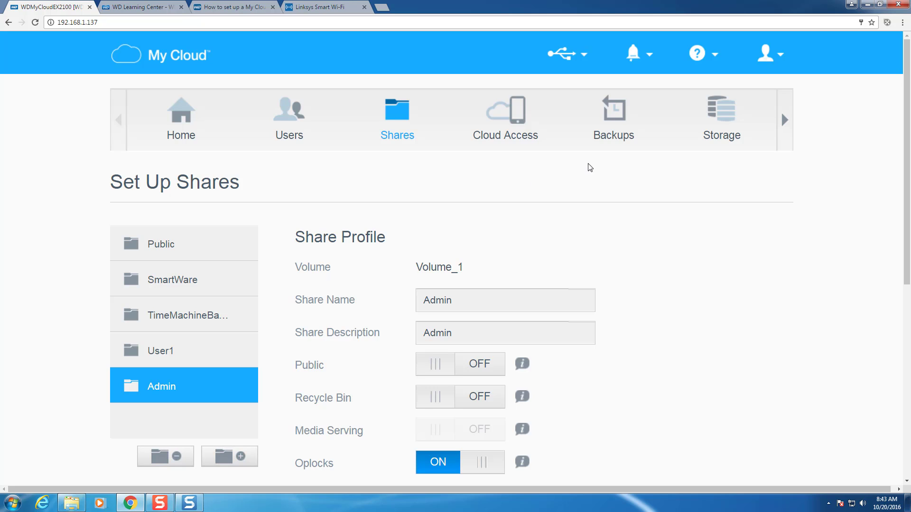
# - Open the Web File Viewer app and browse into the Admin share
pyautogui.click(785, 120)
pyautogui.click(620, 116)
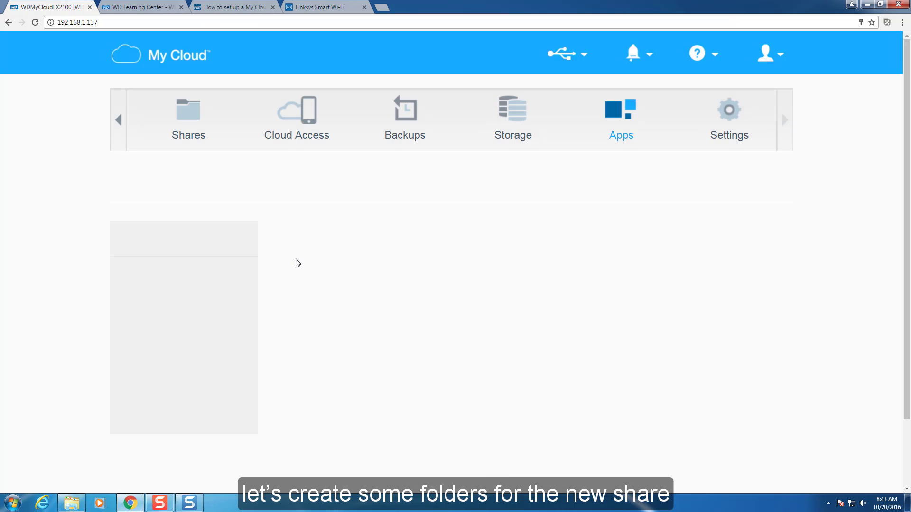
pyautogui.click(236, 351)
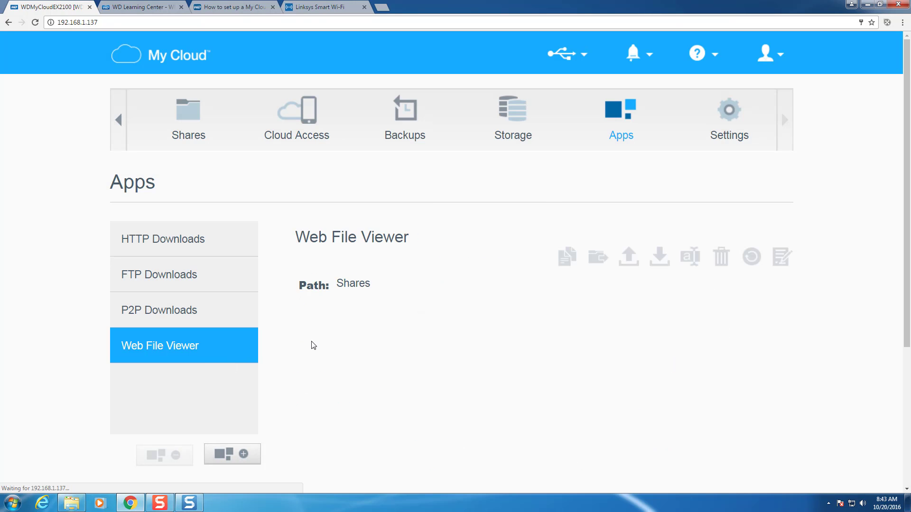
pyautogui.scroll(-1, 350, 408)
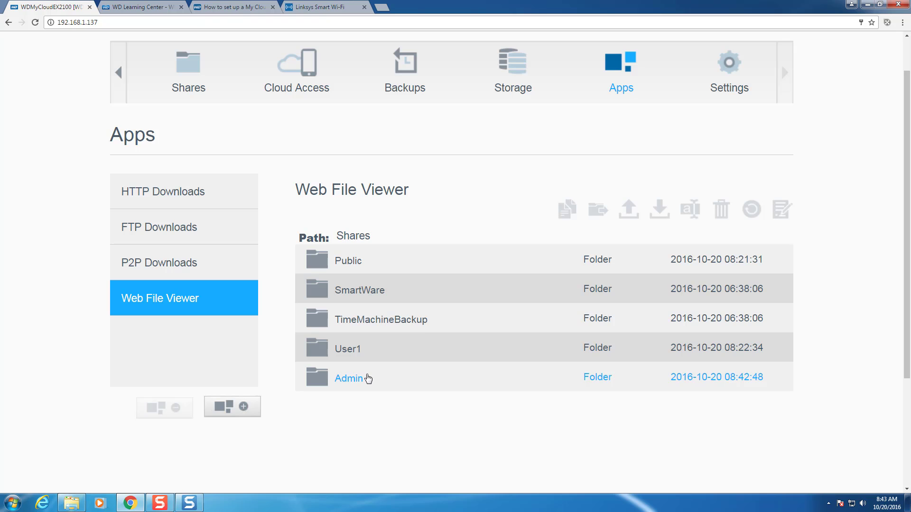
pyautogui.click(355, 380)
pyautogui.doubleClick(355, 379)
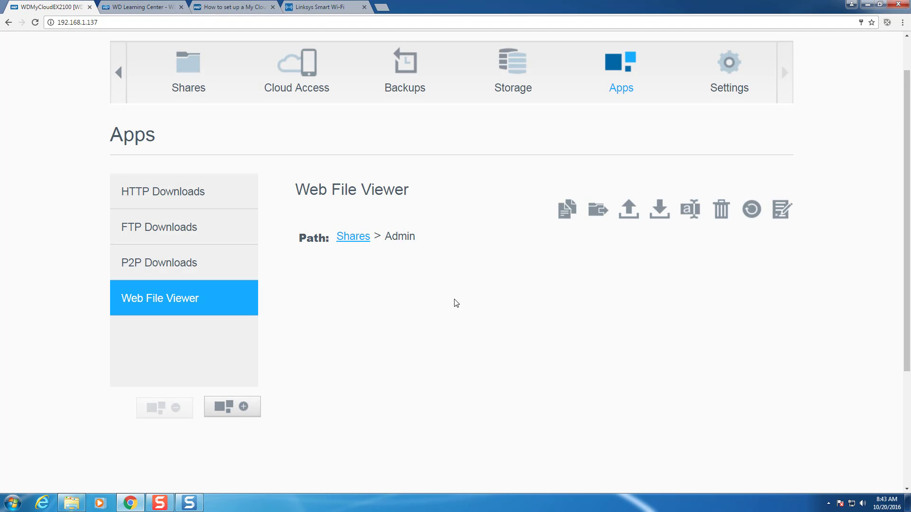
# - Create the Documents, Downloads and Music folders in Admin
pyautogui.click(780, 210)
pyautogui.write('Documents')
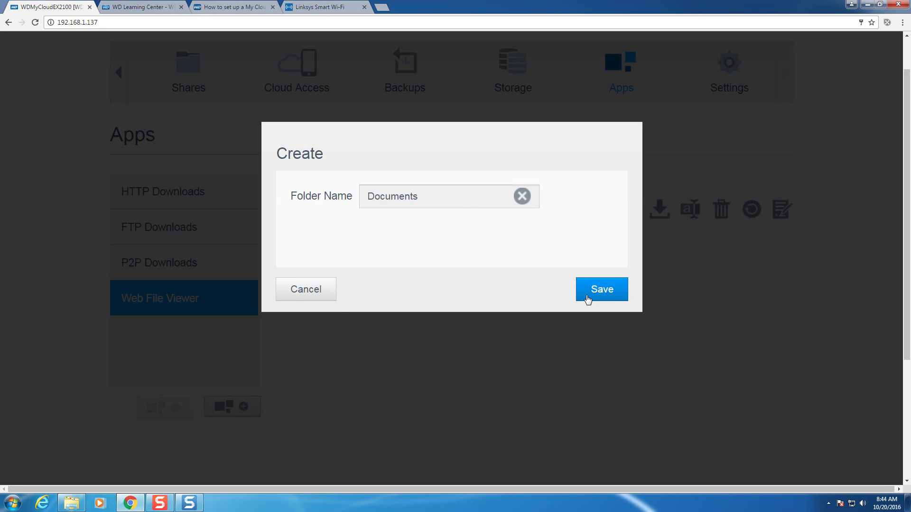
pyautogui.click(600, 289)
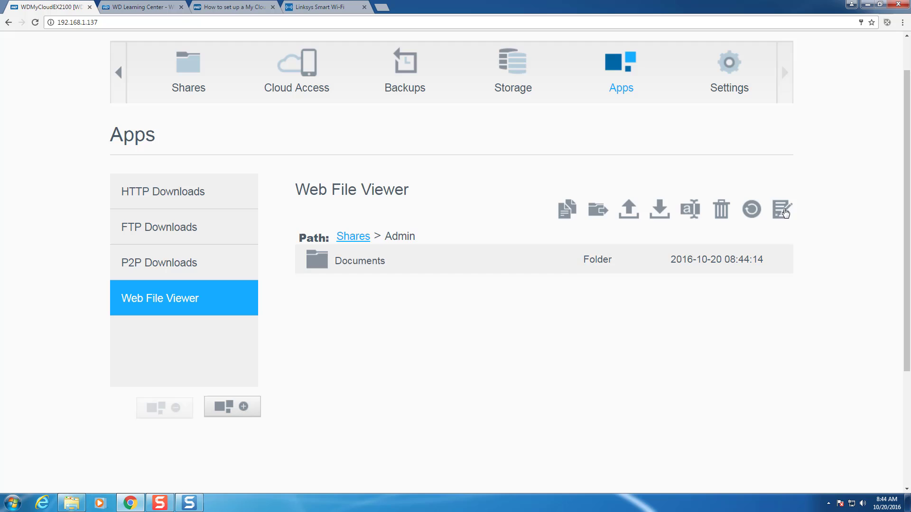
pyautogui.click(782, 210)
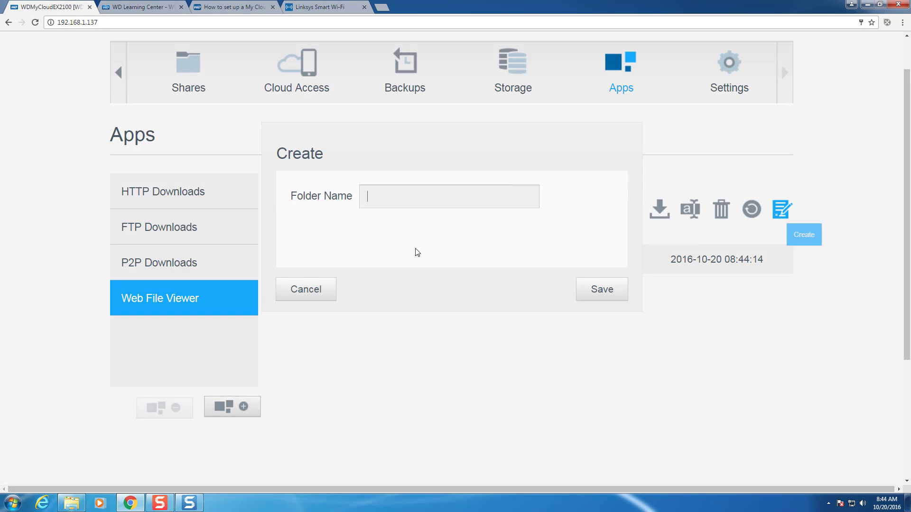
pyautogui.write('Downloads')
pyautogui.click(595, 290)
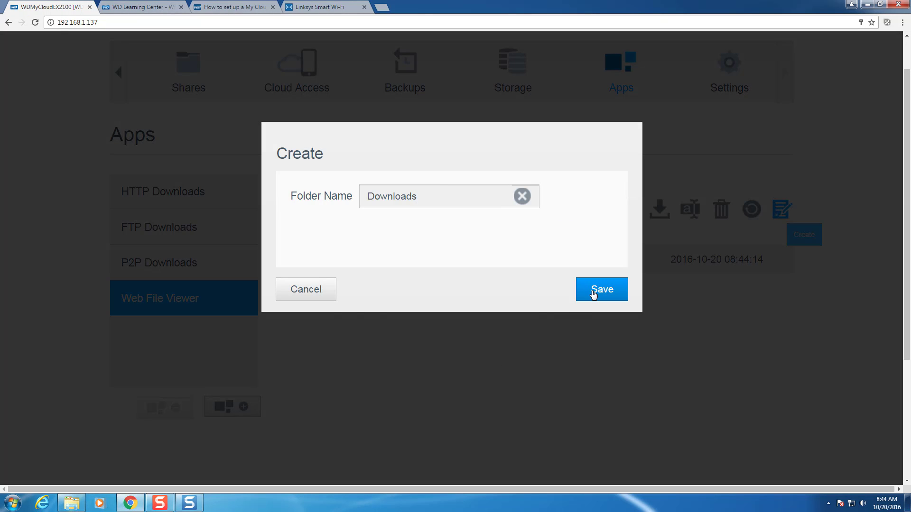
pyautogui.click(784, 208)
pyautogui.click(784, 209)
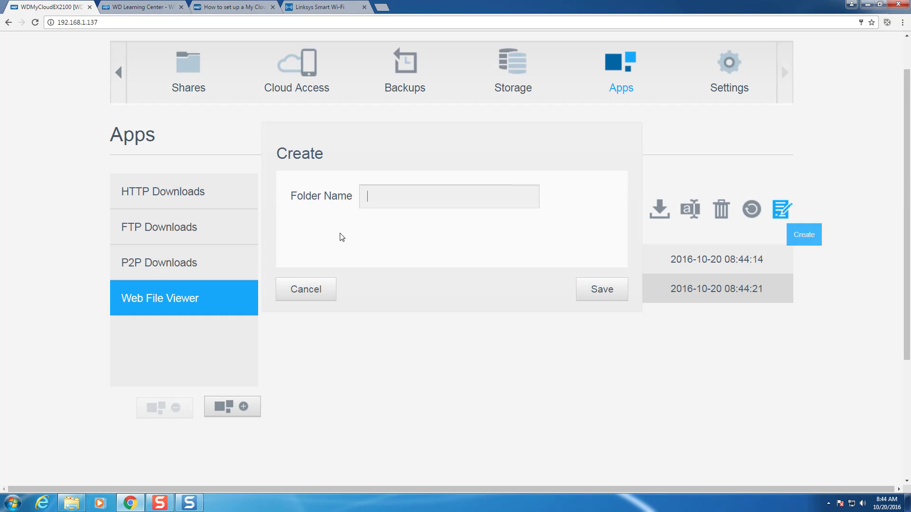
pyautogui.write('Music')
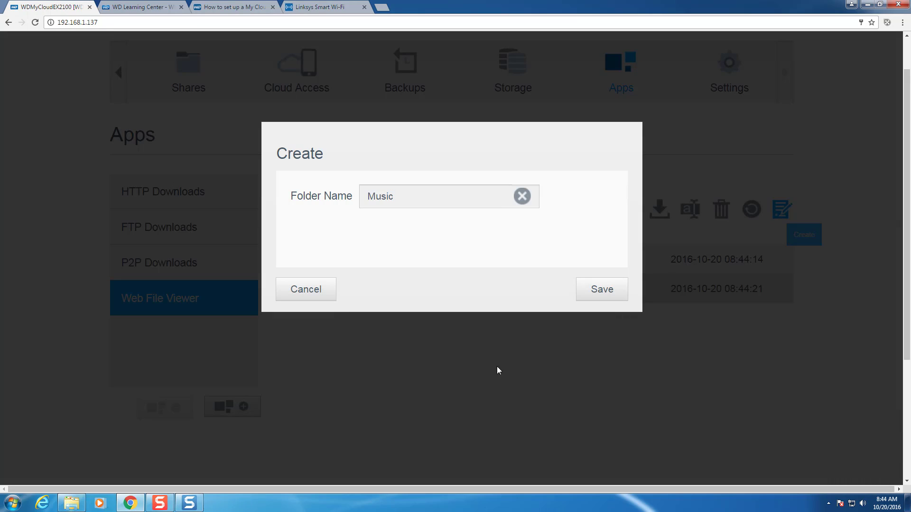
pyautogui.click(607, 289)
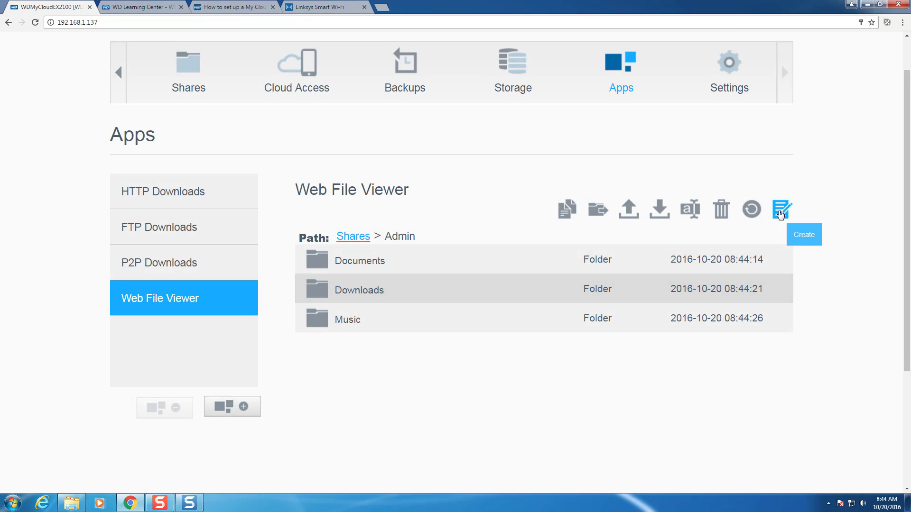
# - Create the Pictures and Videos folders in Admin
pyautogui.click(780, 209)
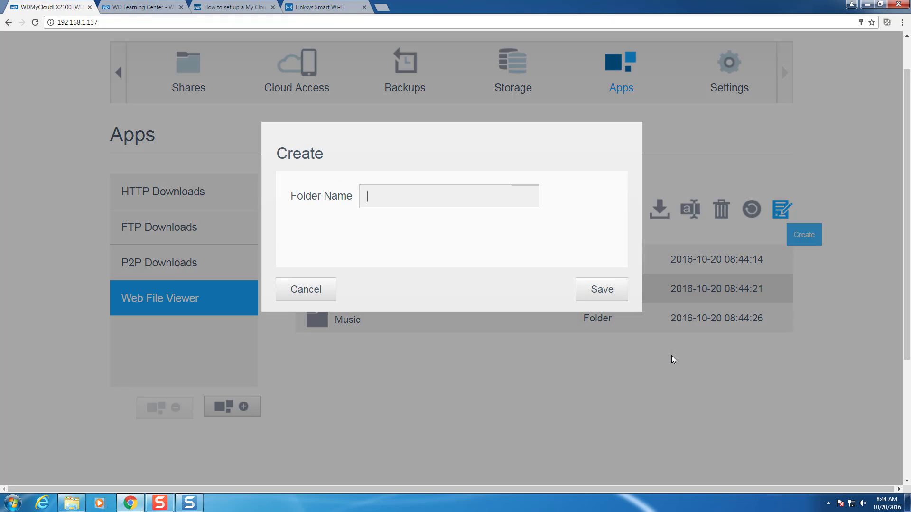
pyautogui.write('Pictures')
pyautogui.click(602, 289)
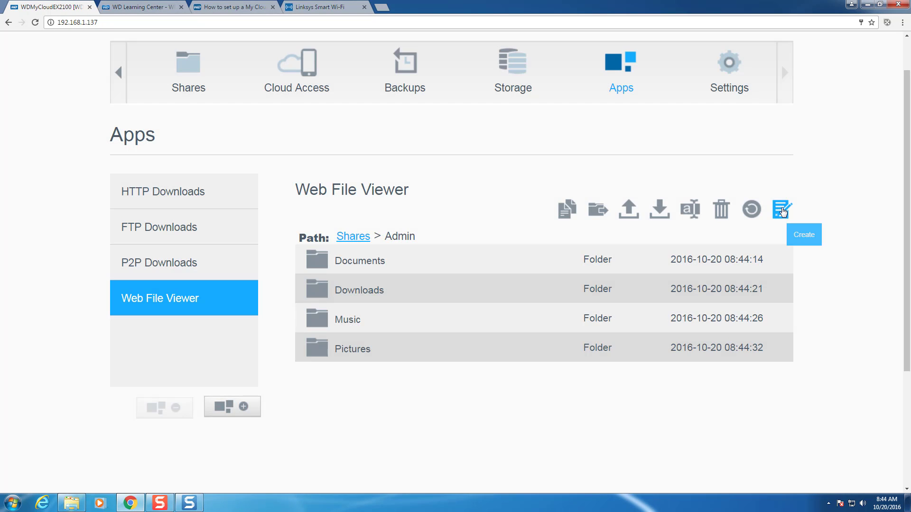
pyautogui.click(782, 209)
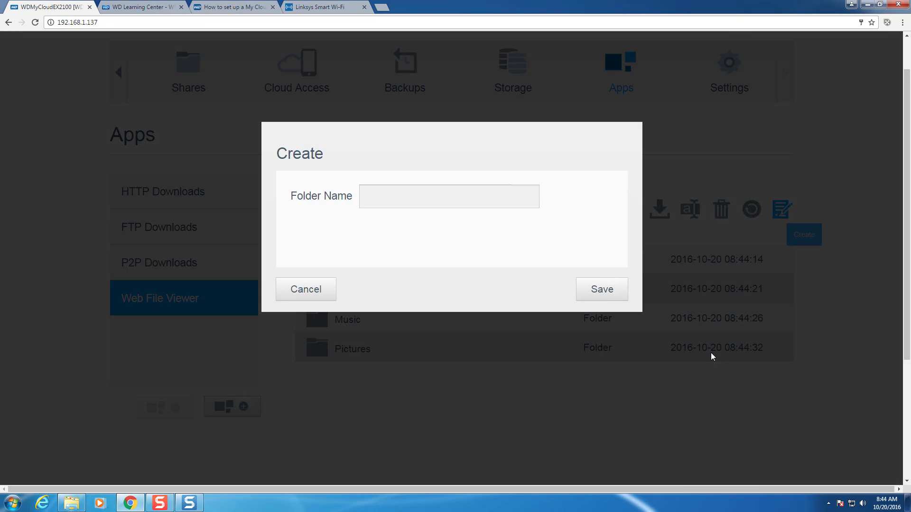
pyautogui.write('Videos')
pyautogui.click(615, 290)
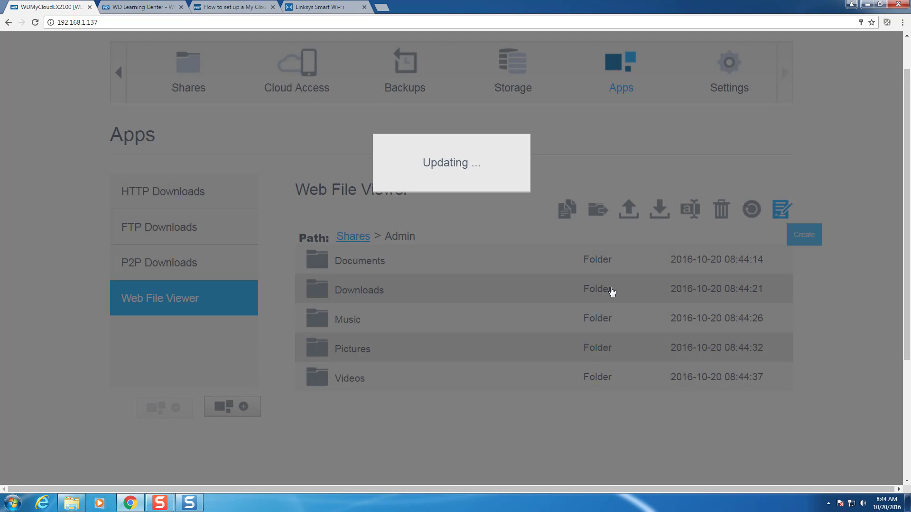
pyautogui.scroll(1, 464, 385)
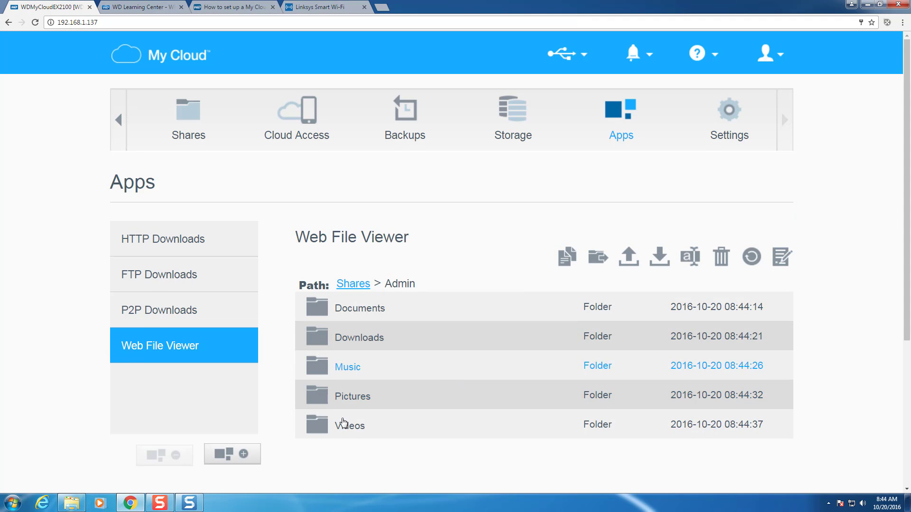
# - Refresh the Admin FTP folder listing in Windows Explorer
pyautogui.click(76, 500)
pyautogui.rightClick(342, 169)
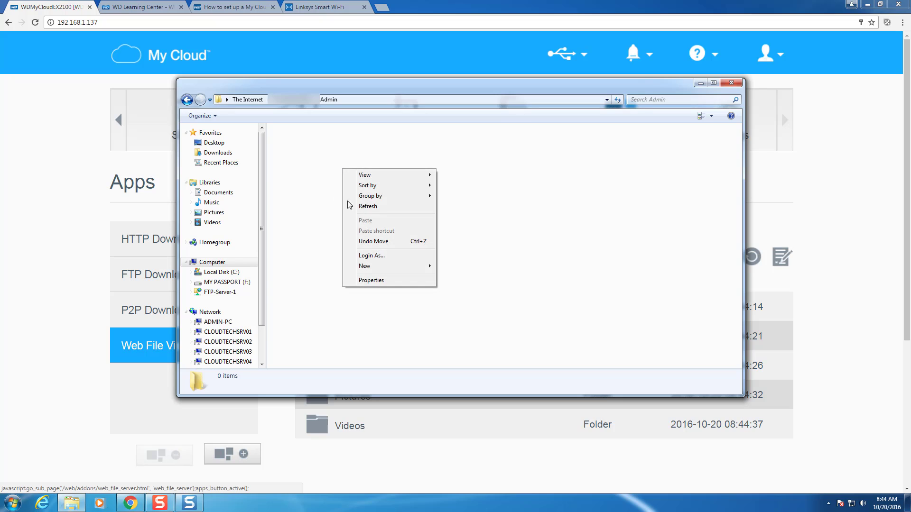
pyautogui.click(361, 204)
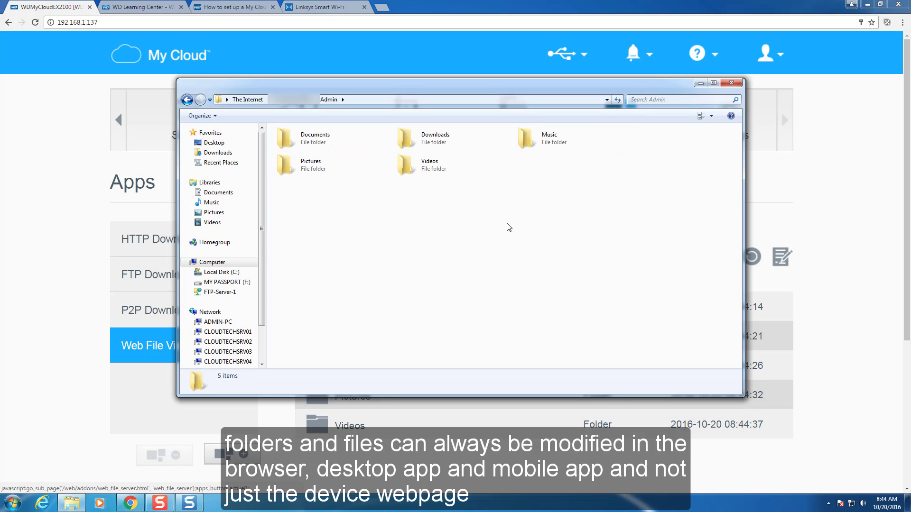
# - Browse the Admin, Public and User1 FTP shares, then close Explorer
pyautogui.click(187, 100)
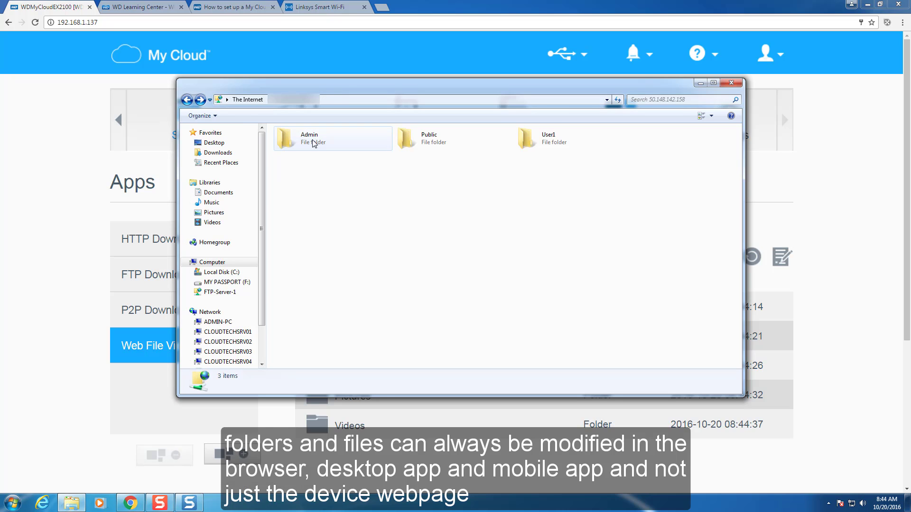
pyautogui.doubleClick(314, 143)
pyautogui.click(188, 103)
pyautogui.doubleClick(423, 139)
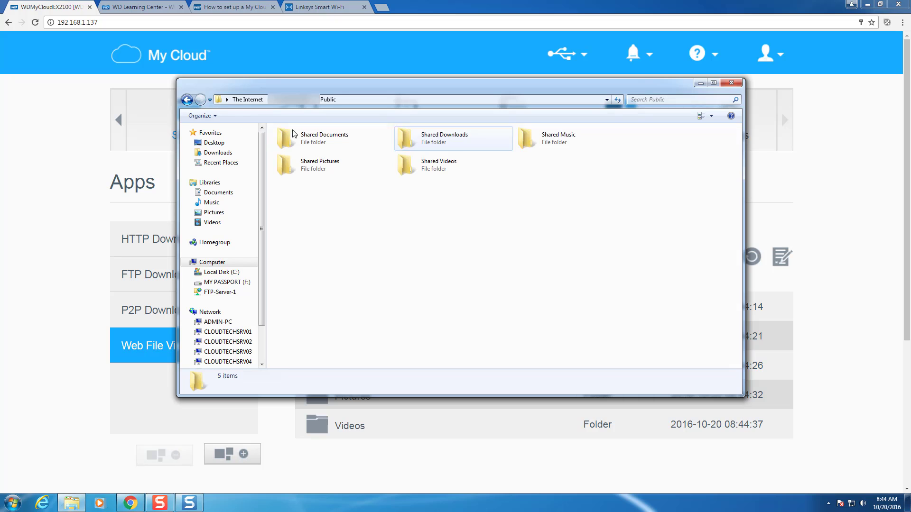
pyautogui.click(186, 103)
pyautogui.doubleClick(552, 140)
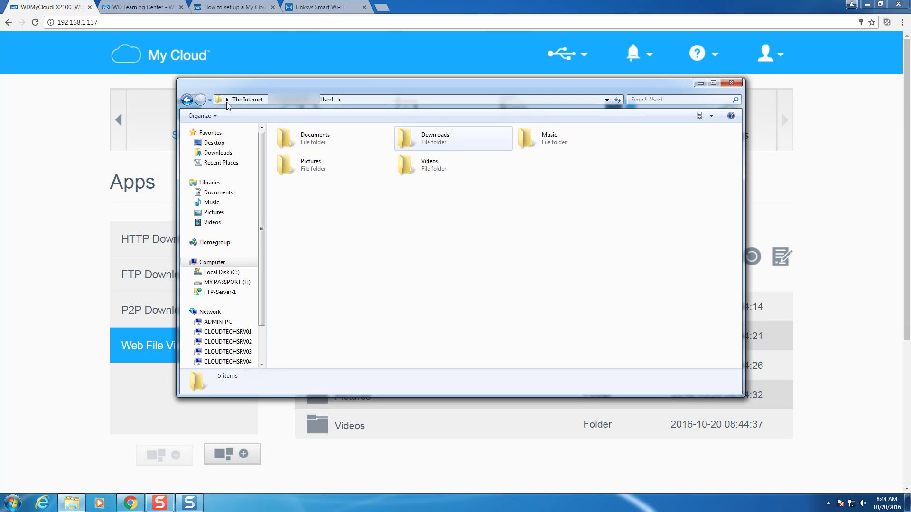
pyautogui.click(188, 100)
pyautogui.click(217, 263)
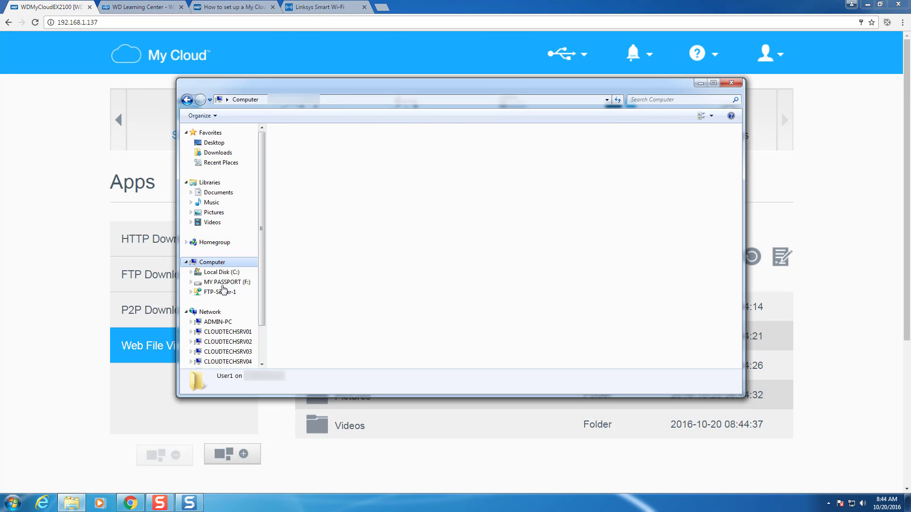
pyautogui.click(731, 83)
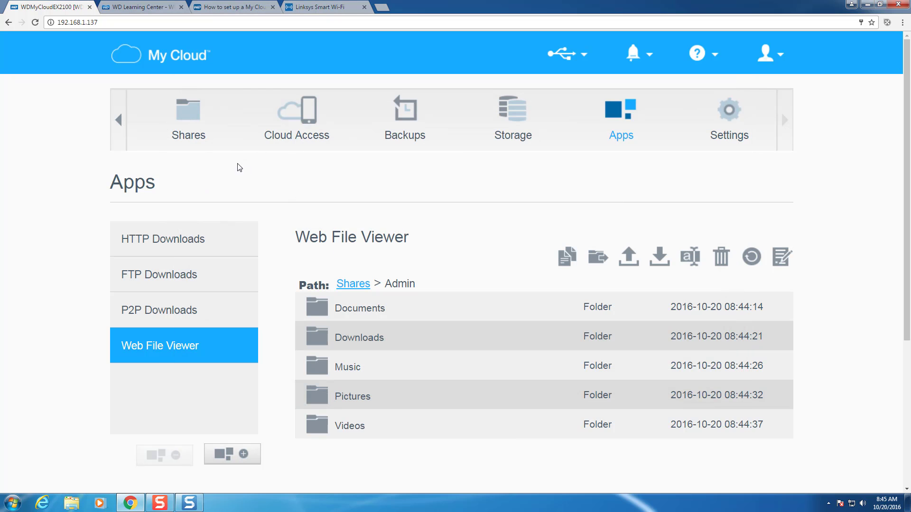
# - Load mycloud.com in a new Chrome tab
pyautogui.click(118, 121)
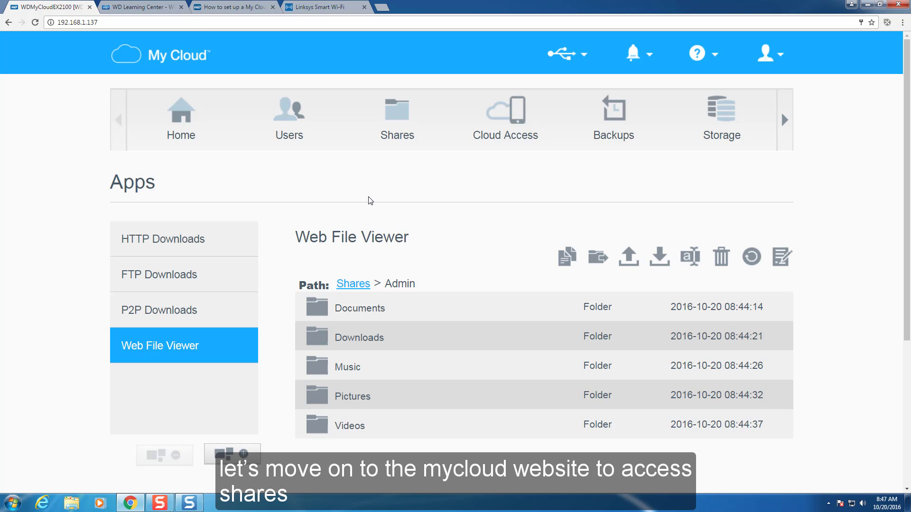
pyautogui.click(381, 7)
pyautogui.write('mycloud.com')
pyautogui.press('Return')
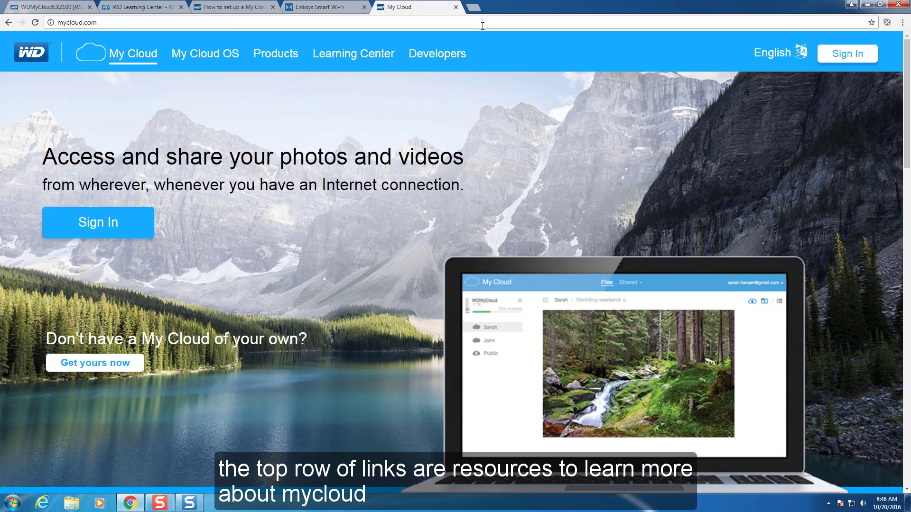
# - Sign in to MyCloud.com with the saved account e-mail and the account password
pyautogui.click(100, 218)
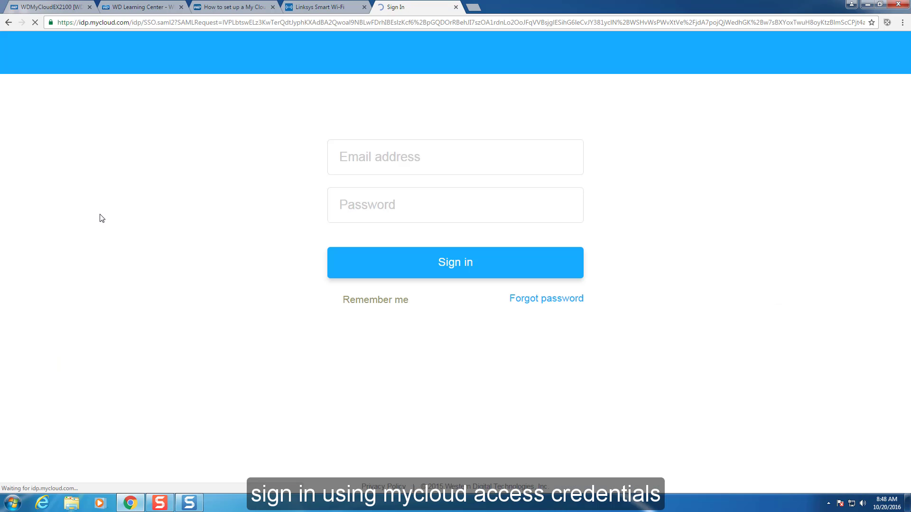
pyautogui.click(413, 162)
pyautogui.click(425, 179)
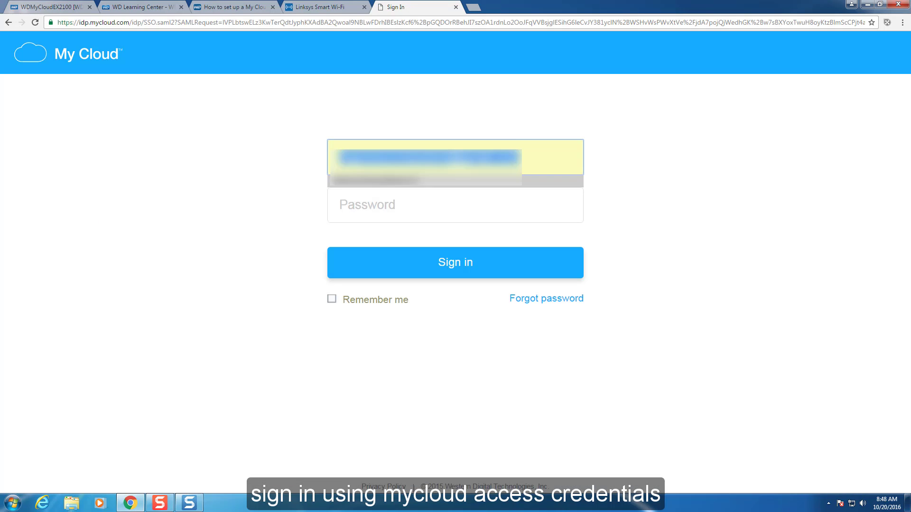
pyautogui.click(417, 197)
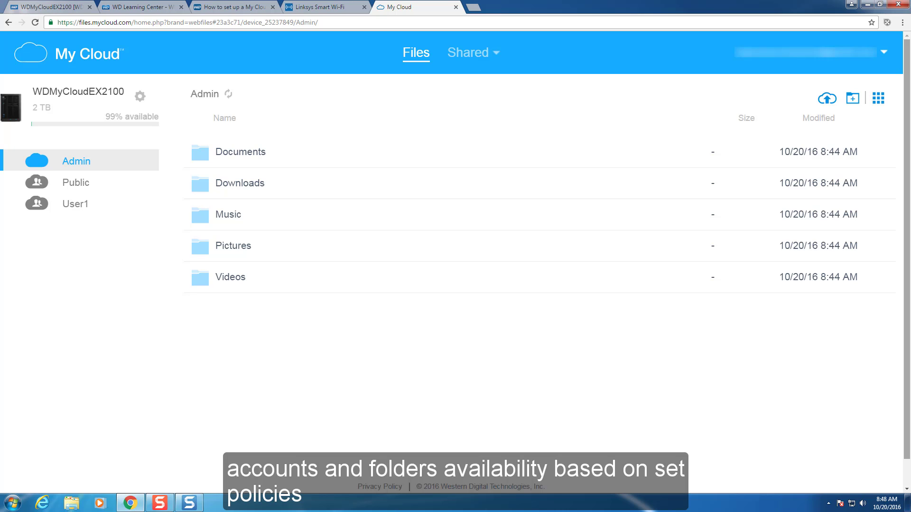
# - Browse the Public, User1 and Admin shares, toggling the listing between grid and list
pyautogui.click(78, 184)
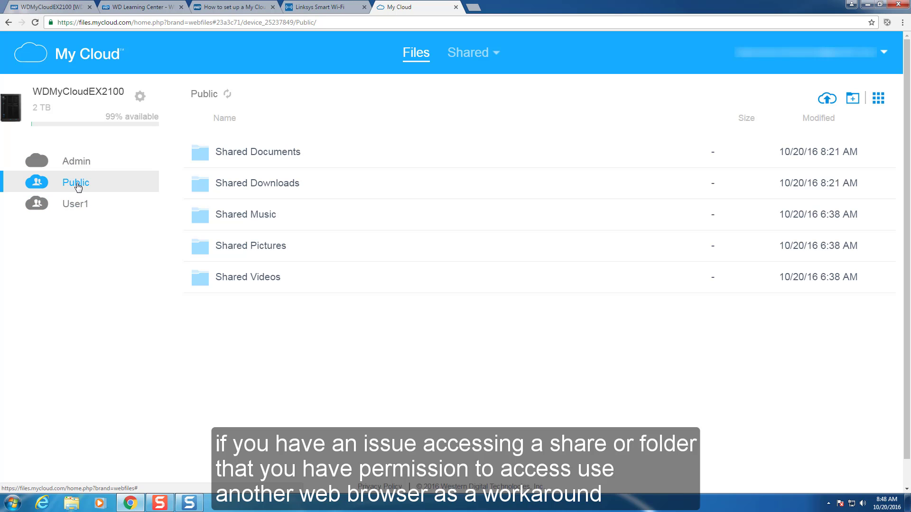
pyautogui.click(81, 205)
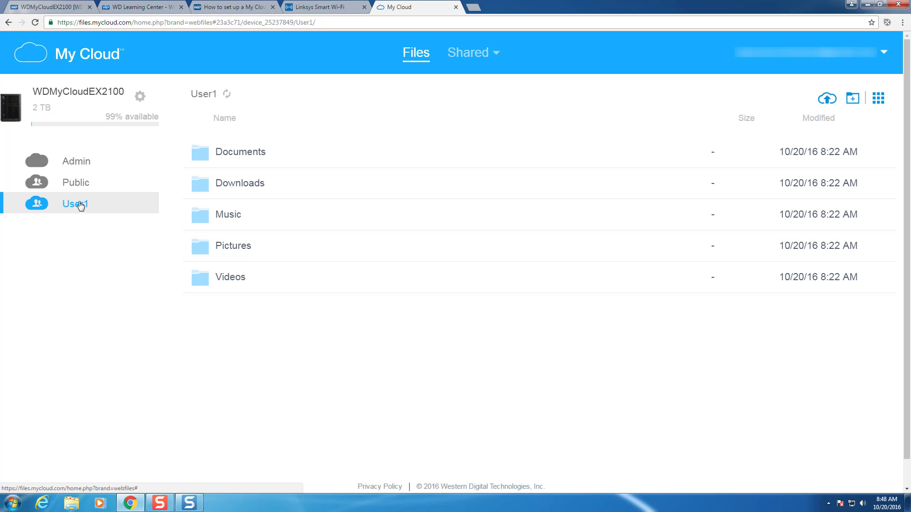
pyautogui.click(76, 163)
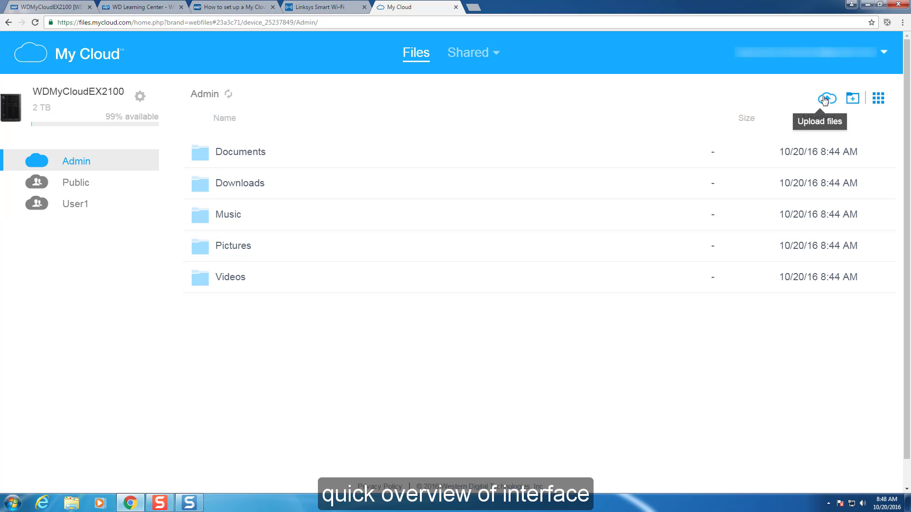
pyautogui.click(878, 98)
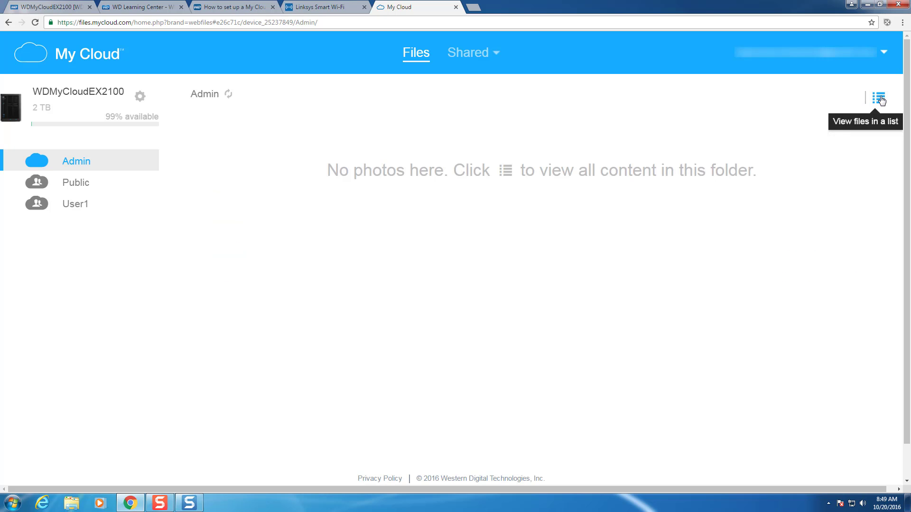
pyautogui.click(878, 98)
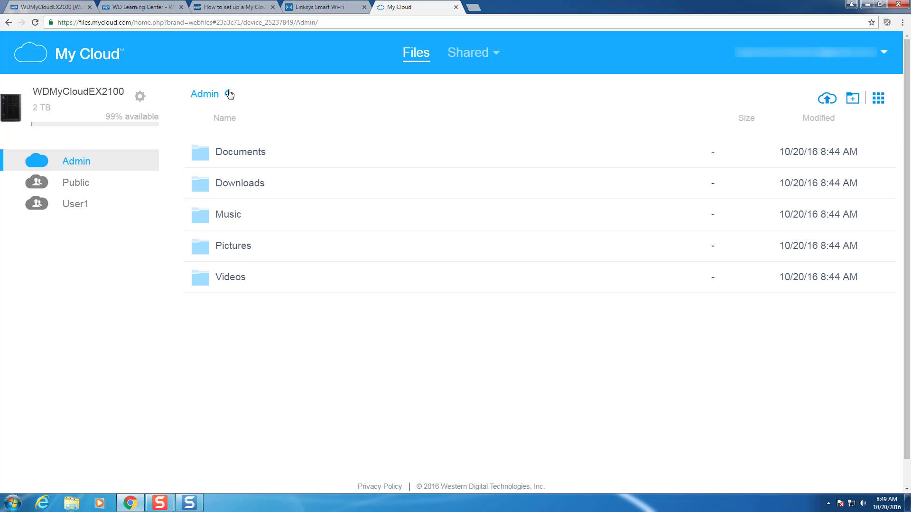
# - Open the Devices dialog showing WDMyCloudEX2100 from the account options
pyautogui.click(480, 54)
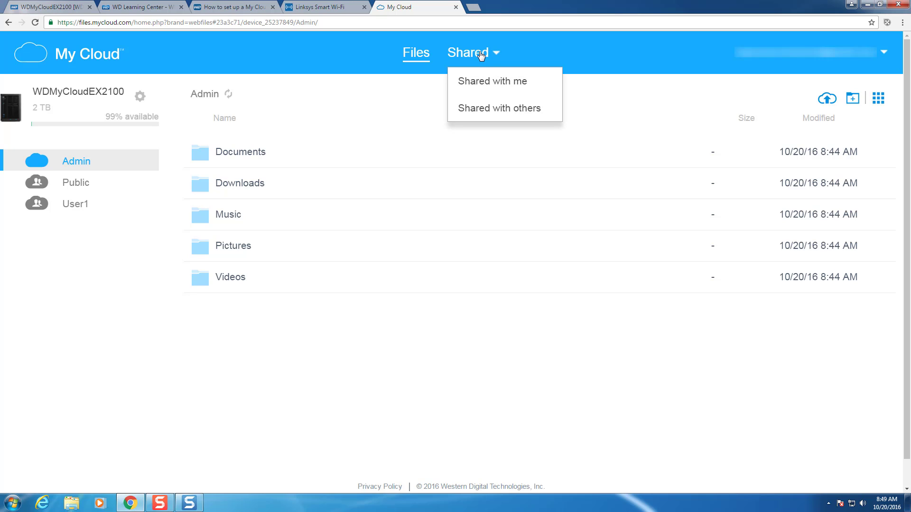
pyautogui.click(884, 54)
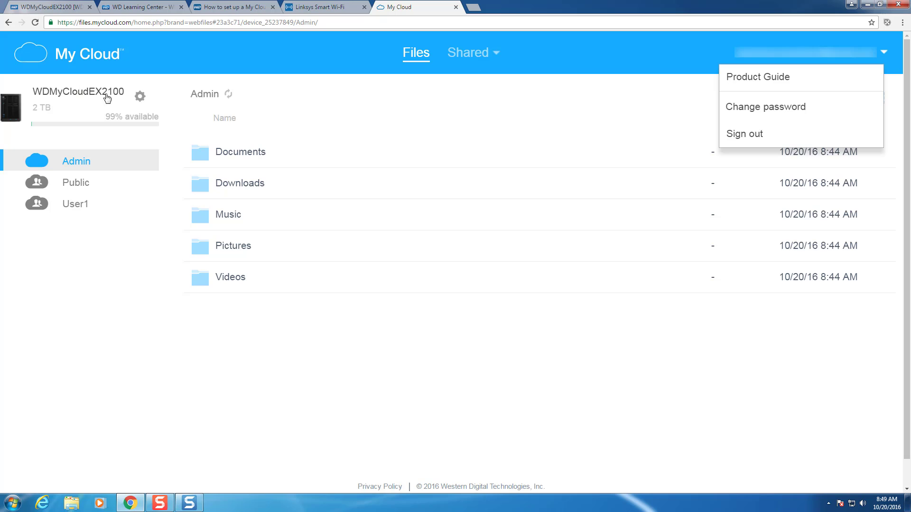
pyautogui.click(140, 97)
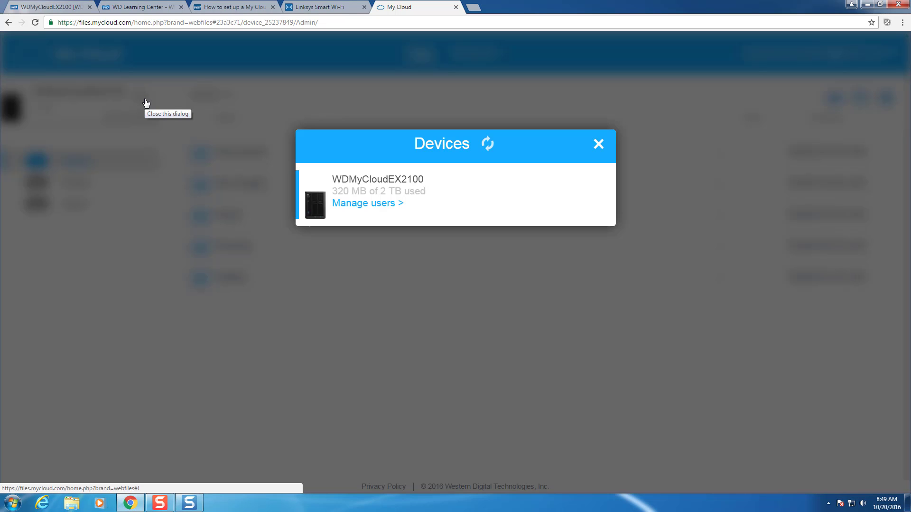
# - Check the WDMyCloudEX2100 Users list showing user1, then close the dialog
pyautogui.click(368, 207)
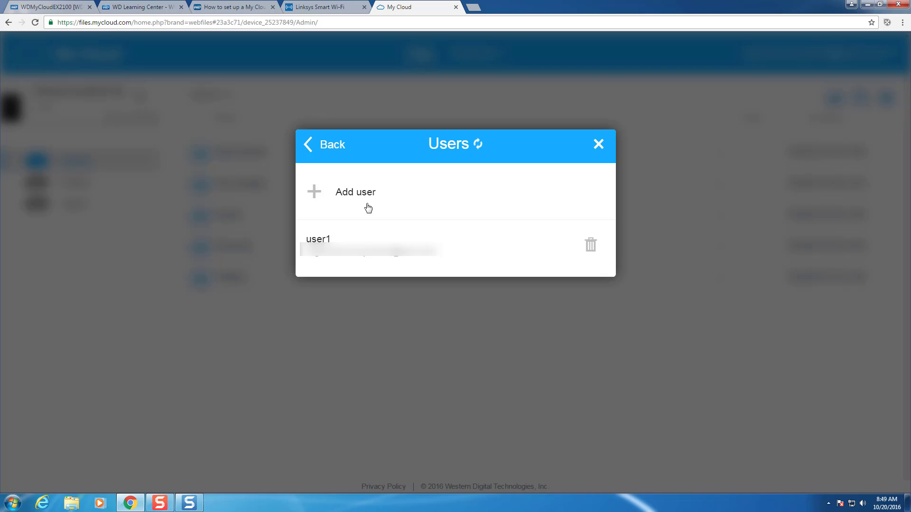
pyautogui.click(599, 144)
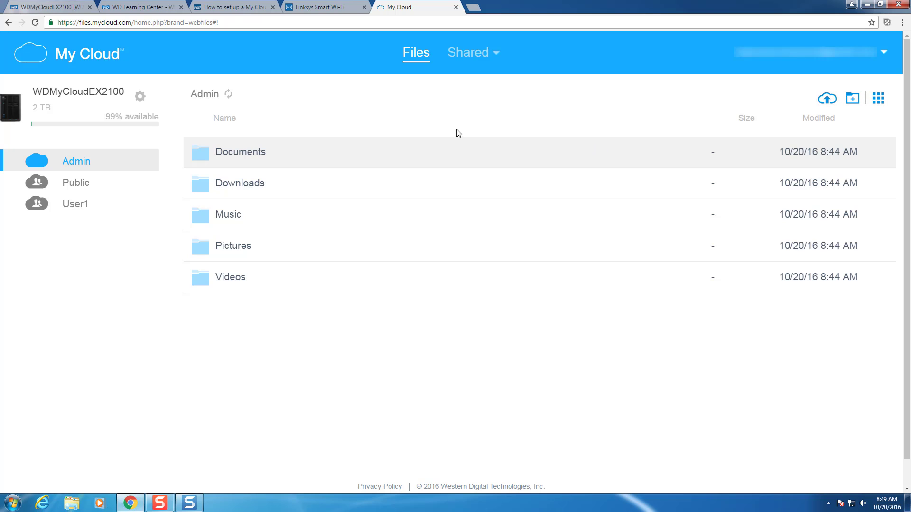
pyautogui.rightClick(245, 157)
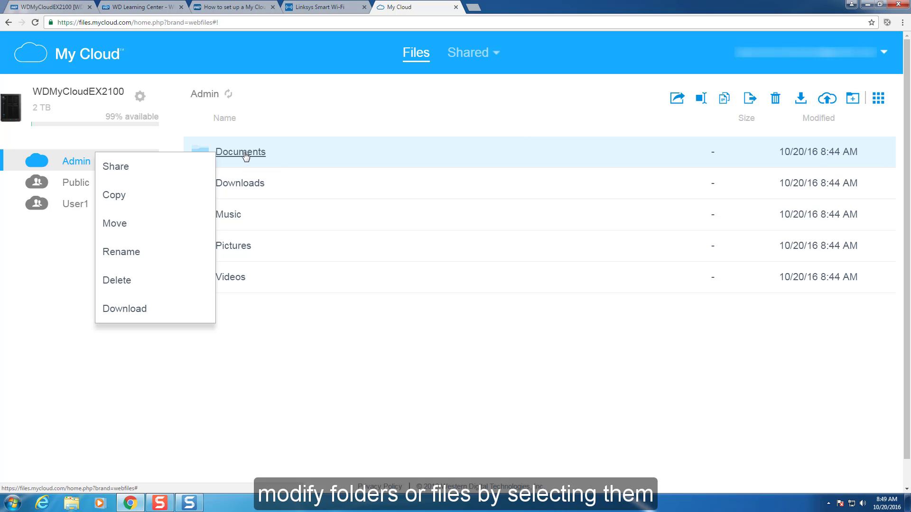
pyautogui.click(472, 99)
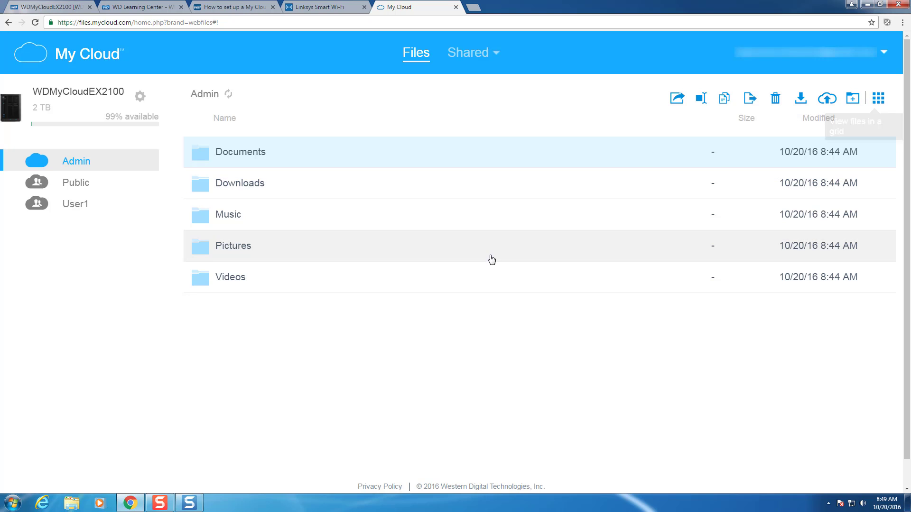
pyautogui.click(459, 345)
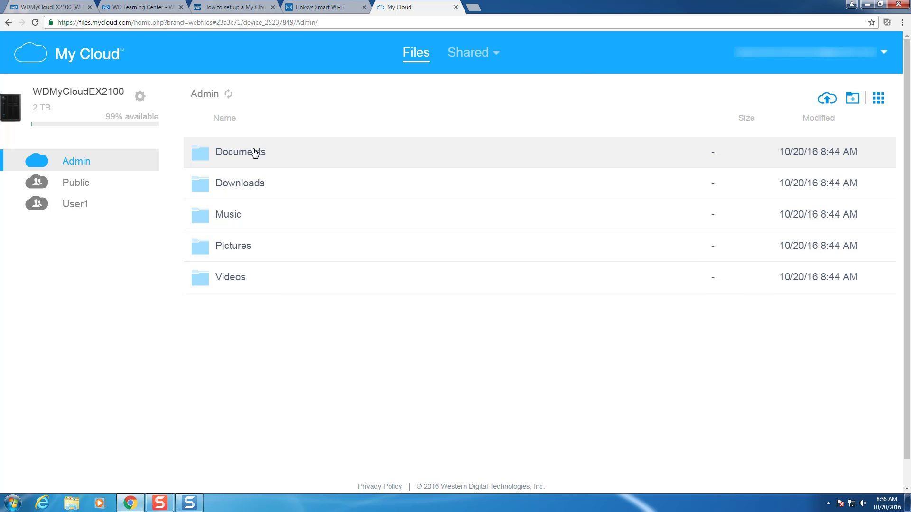
# - Upload WD Mycloud EX2100 Setup Steps.docx into the Documents folder
pyautogui.click(256, 151)
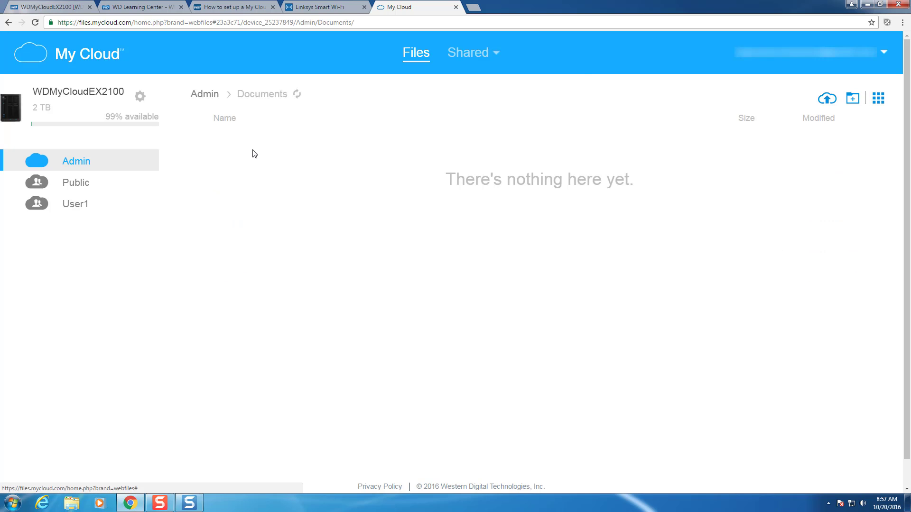
pyautogui.click(829, 100)
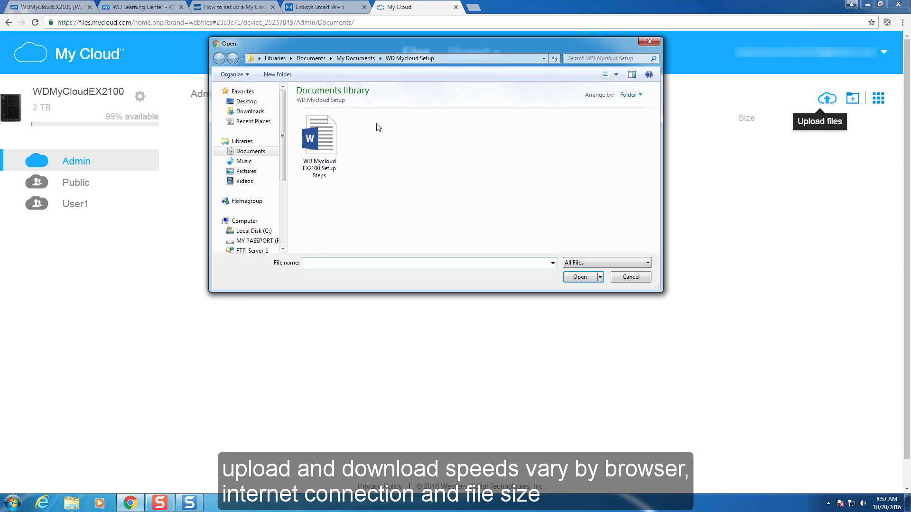
pyautogui.click(319, 143)
pyautogui.click(591, 280)
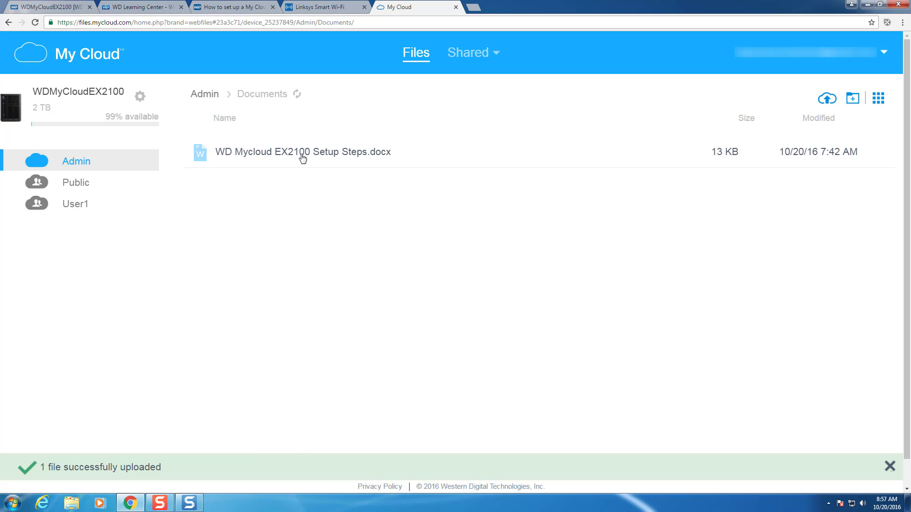
# - Download the uploaded Setup Steps document and return to the Admin share
pyautogui.rightClick(284, 156)
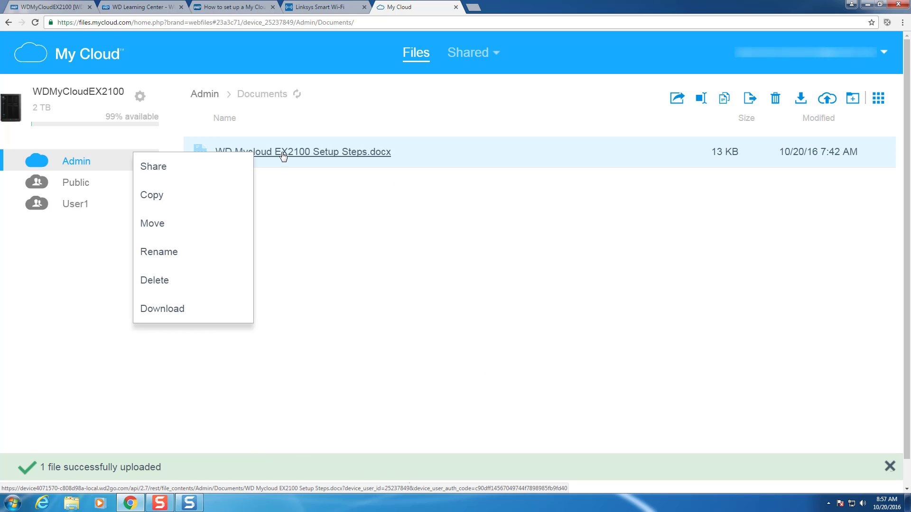
pyautogui.click(162, 309)
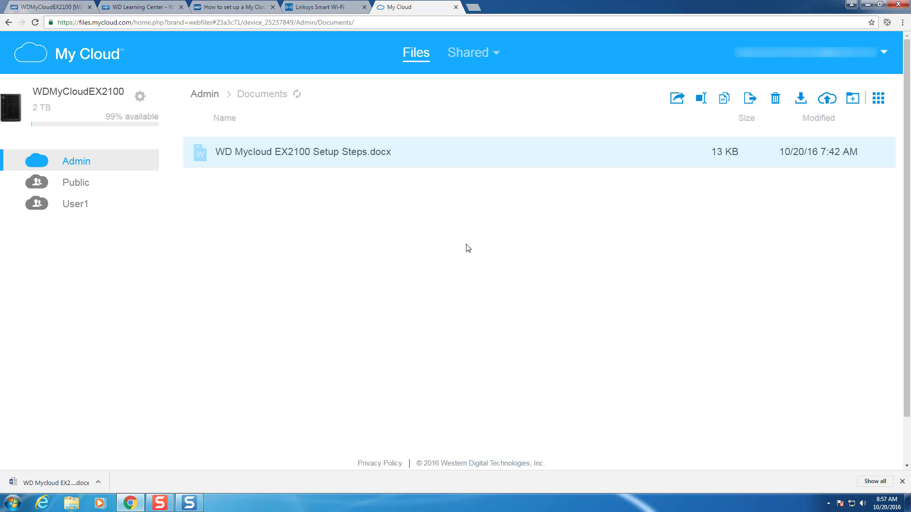
pyautogui.click(903, 482)
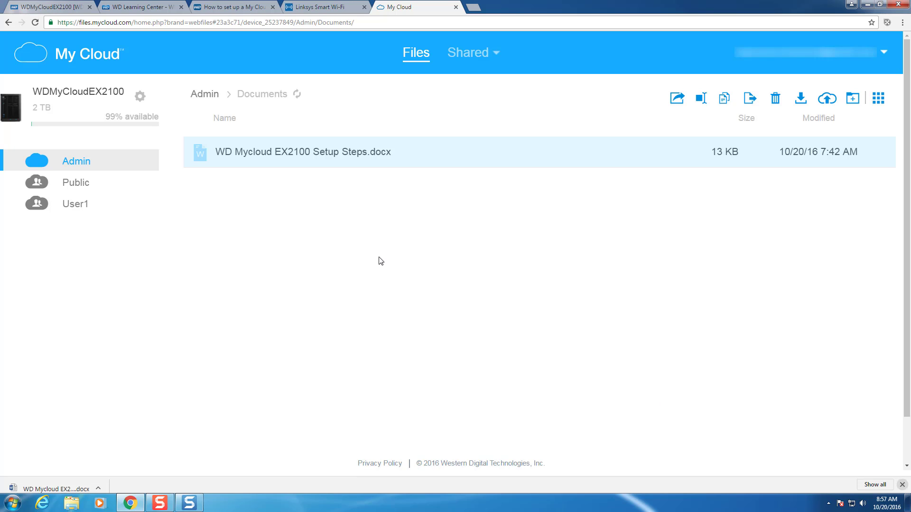
pyautogui.click(418, 243)
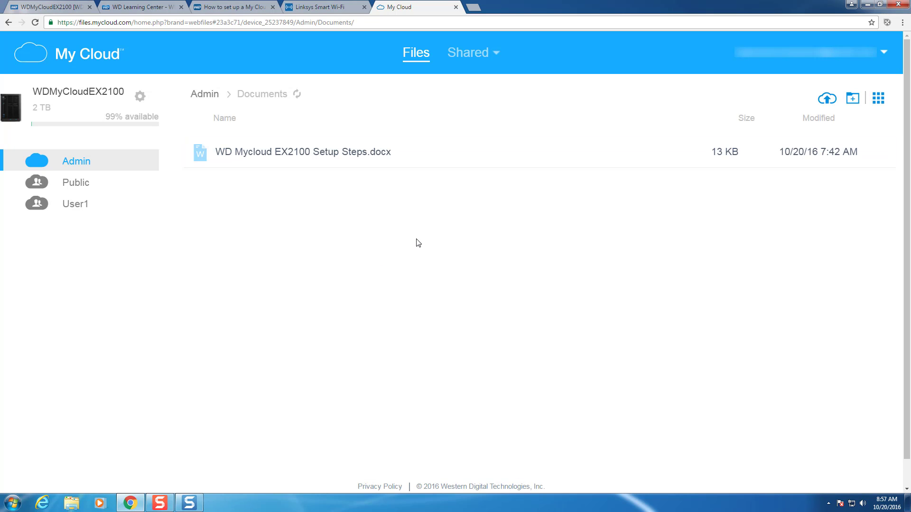
pyautogui.click(83, 160)
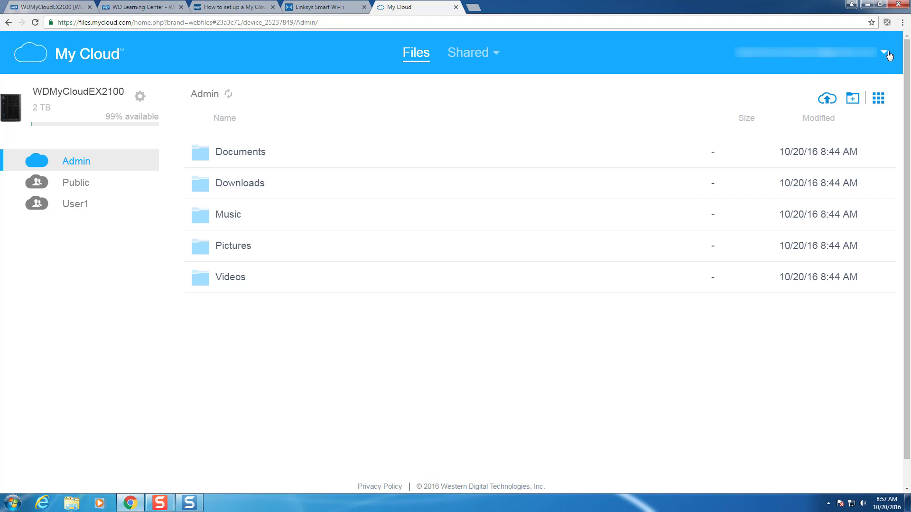
pyautogui.click(889, 56)
# - Sign out of MyCloud.com, then on the phone find Western Digital's My Cloud app by searching 'my cloud' in Play Store
pyautogui.click(750, 133)
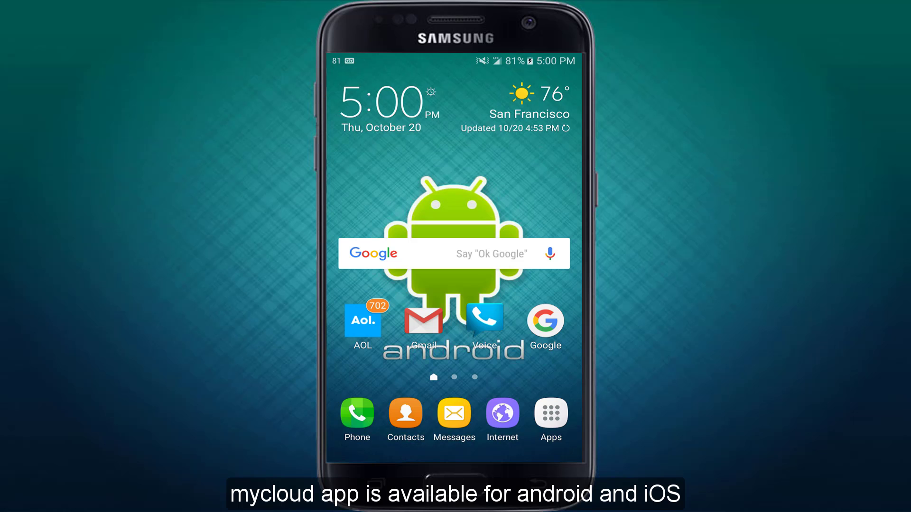
pyautogui.click(550, 413)
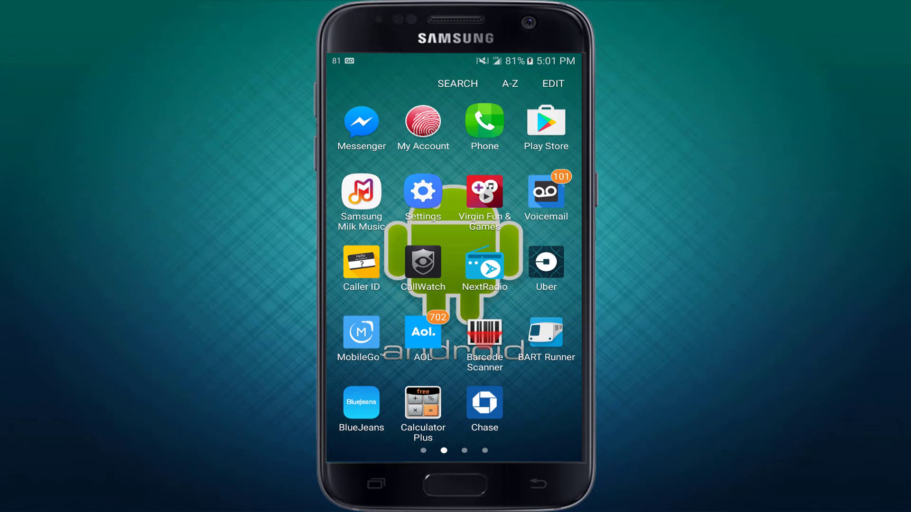
pyautogui.click(546, 122)
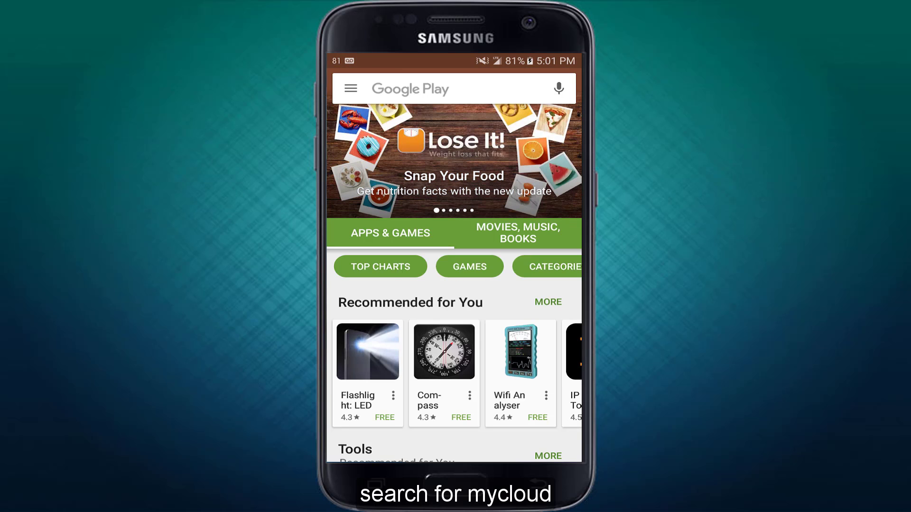
pyautogui.click(446, 89)
pyautogui.write('my cloud')
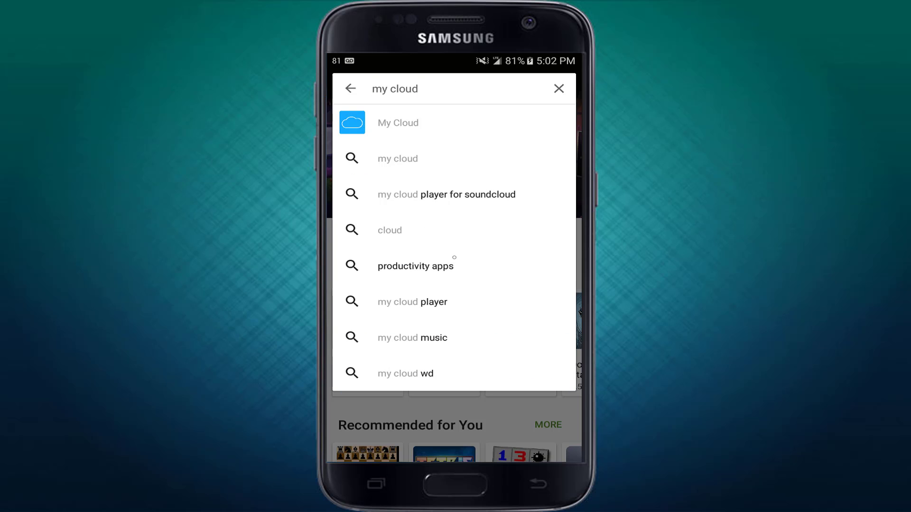
pyautogui.press('Return')
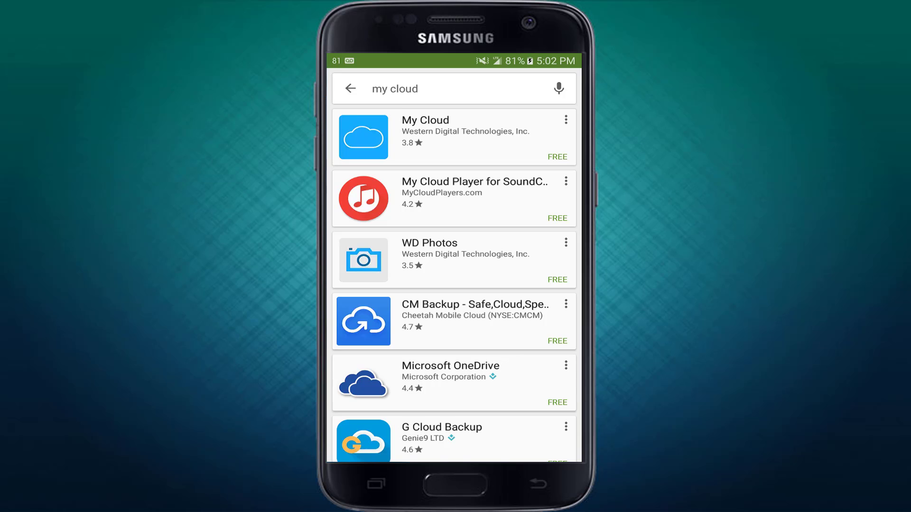
pyautogui.click(455, 133)
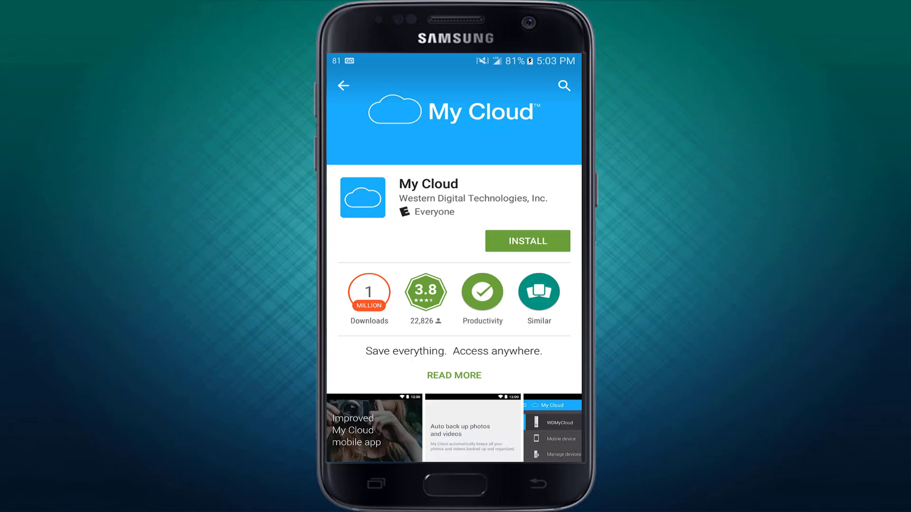
# - Install the My Cloud app, accepting its permissions, and open it to the welcome screen
pyautogui.click(527, 241)
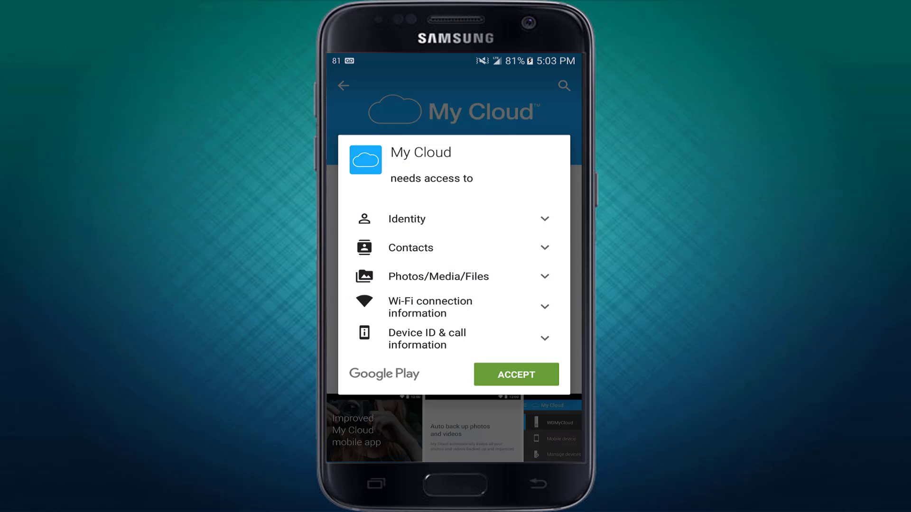
pyautogui.click(516, 374)
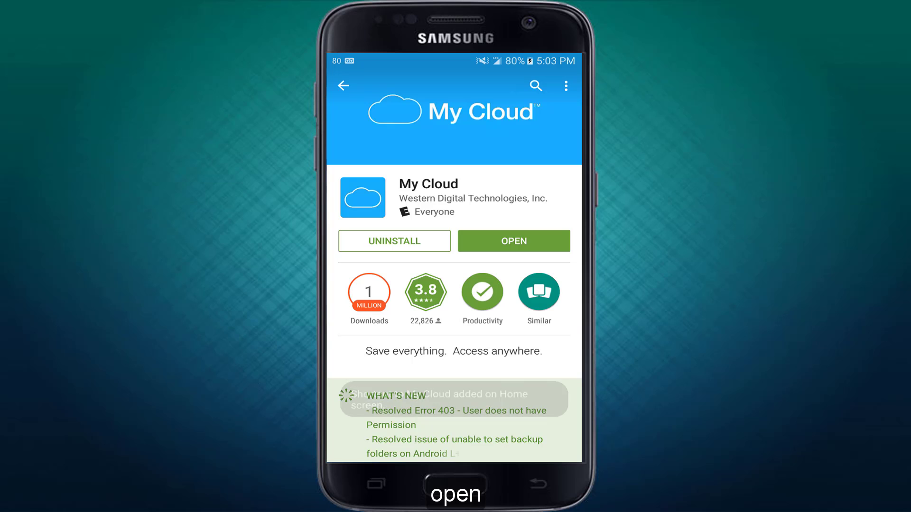
pyautogui.click(514, 241)
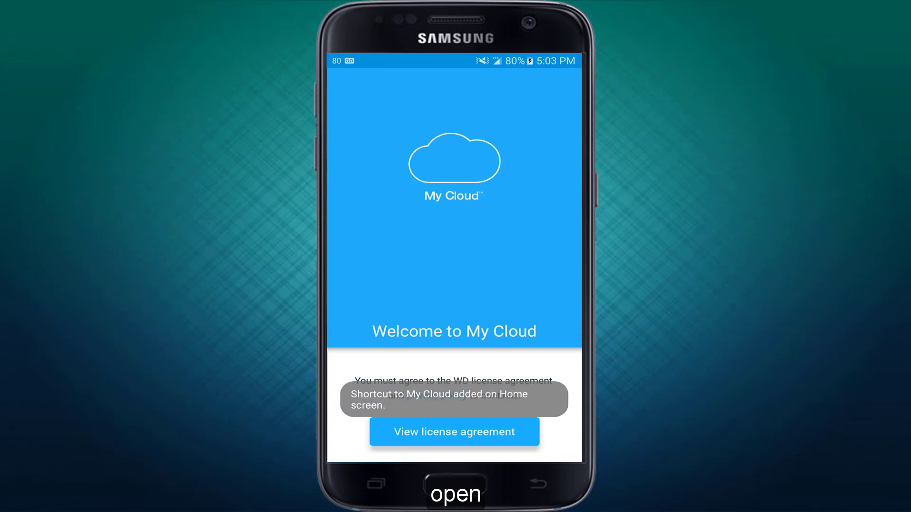
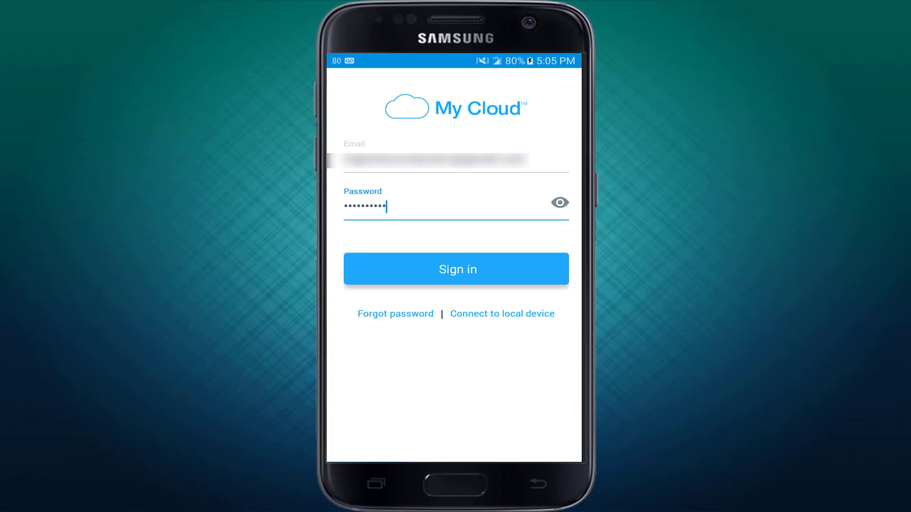
# - Sign in to My Cloud and open the WDMyCloudEX2100 device's Admin share
pyautogui.click(455, 269)
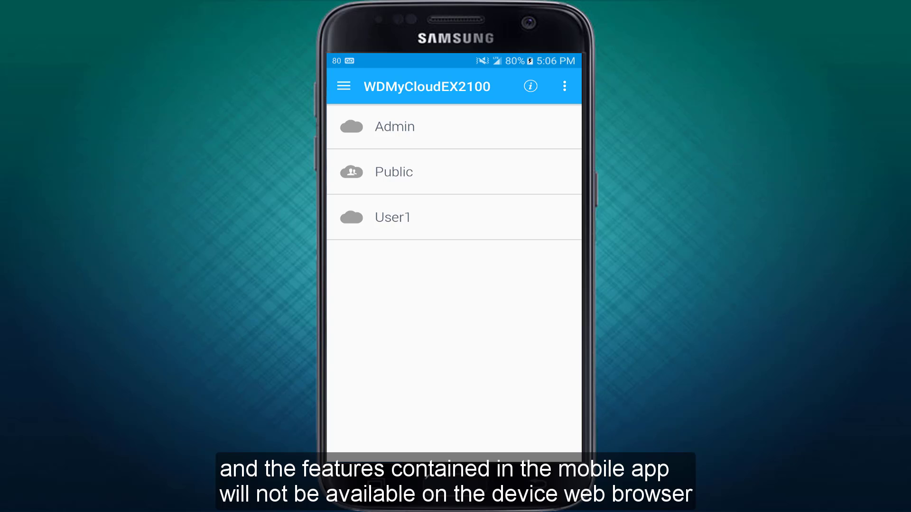
pyautogui.click(395, 126)
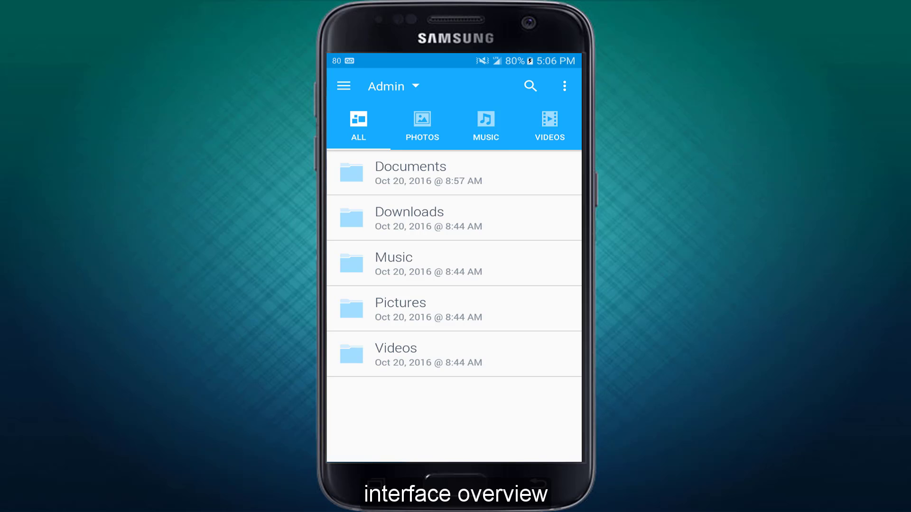
# - Check the Admin share's options menu and open the Documents folder
pyautogui.click(564, 86)
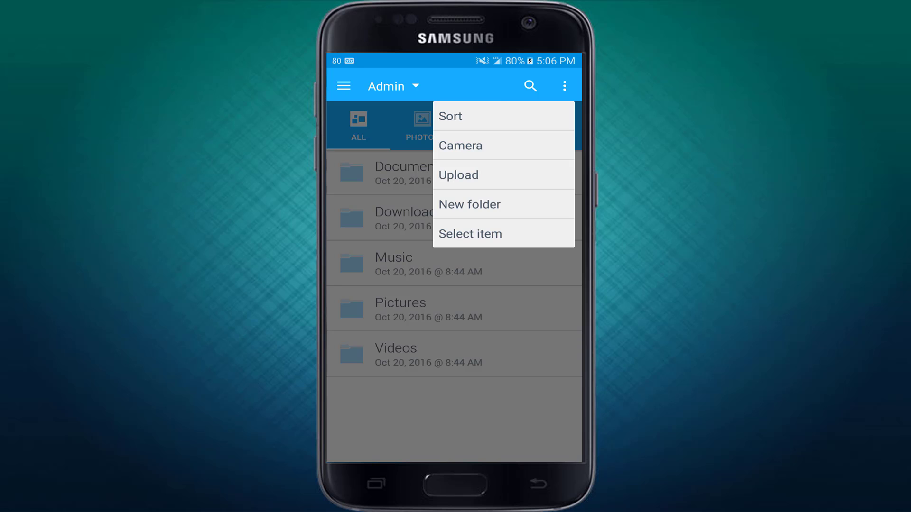
pyautogui.press('Escape')
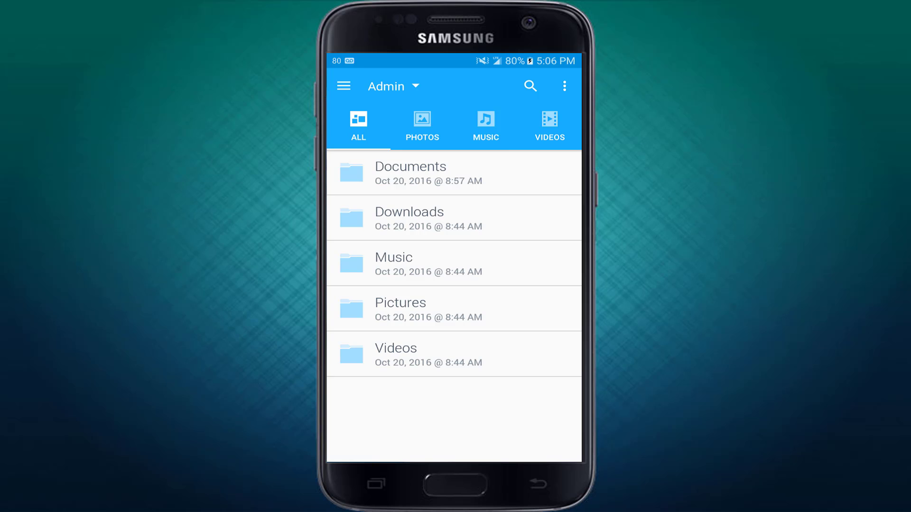
pyautogui.click(411, 173)
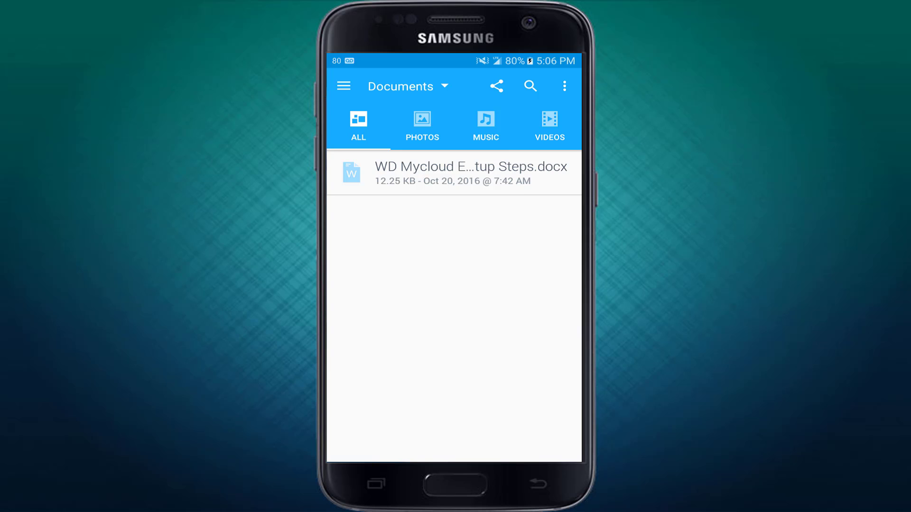
# - Look over the Documents folder's options and Share link choices, and show the navigation drawer
pyautogui.click(564, 86)
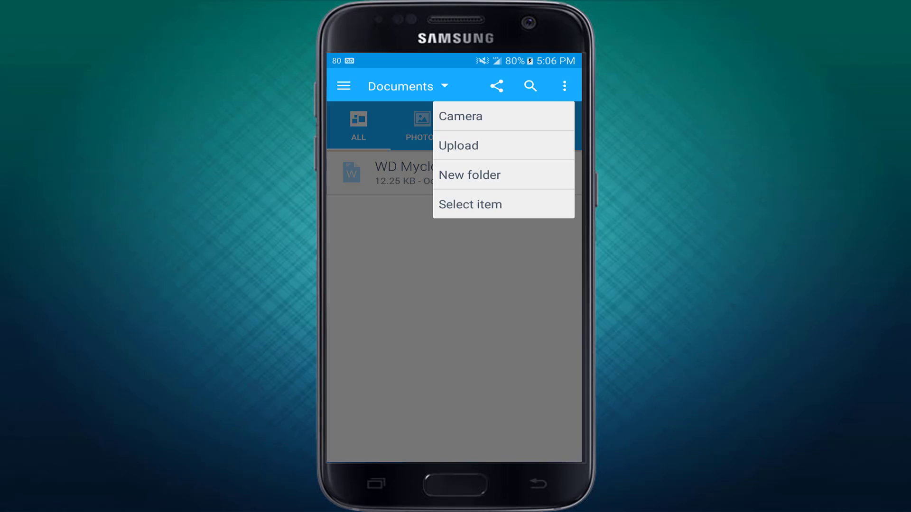
pyautogui.press('Escape')
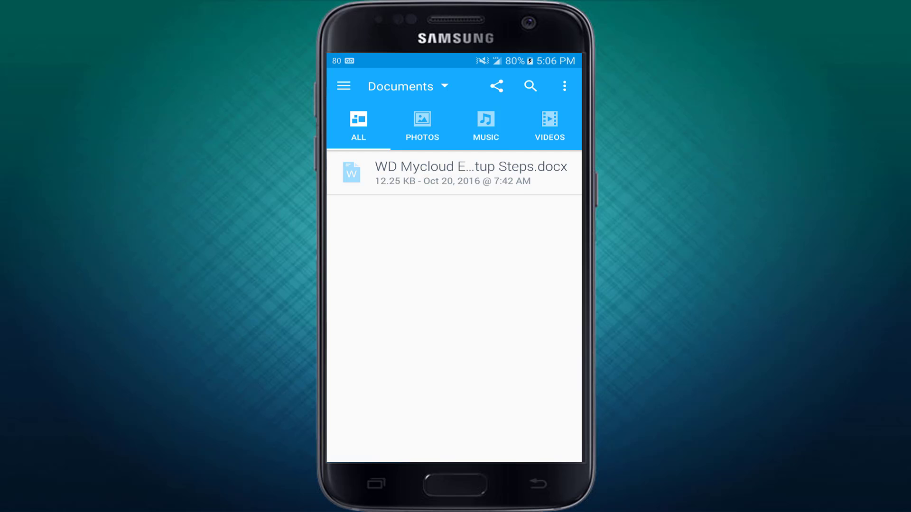
pyautogui.click(496, 86)
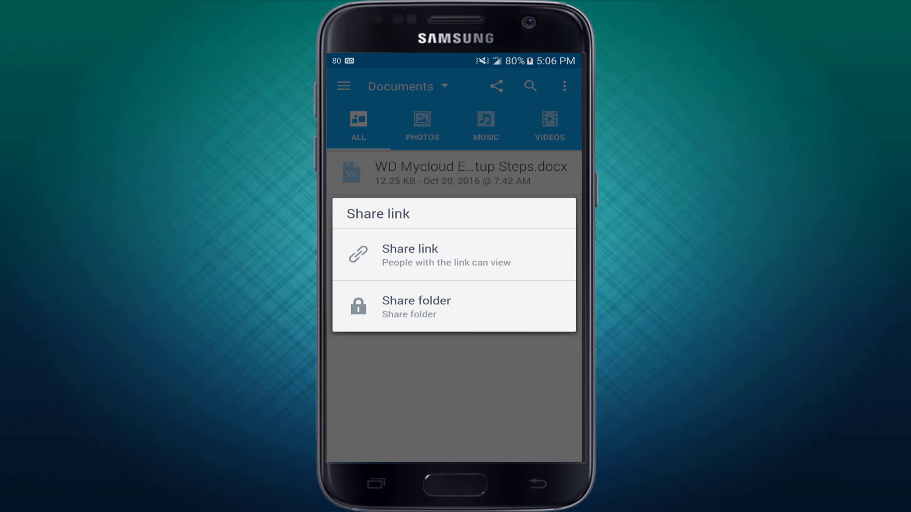
pyautogui.press('Escape')
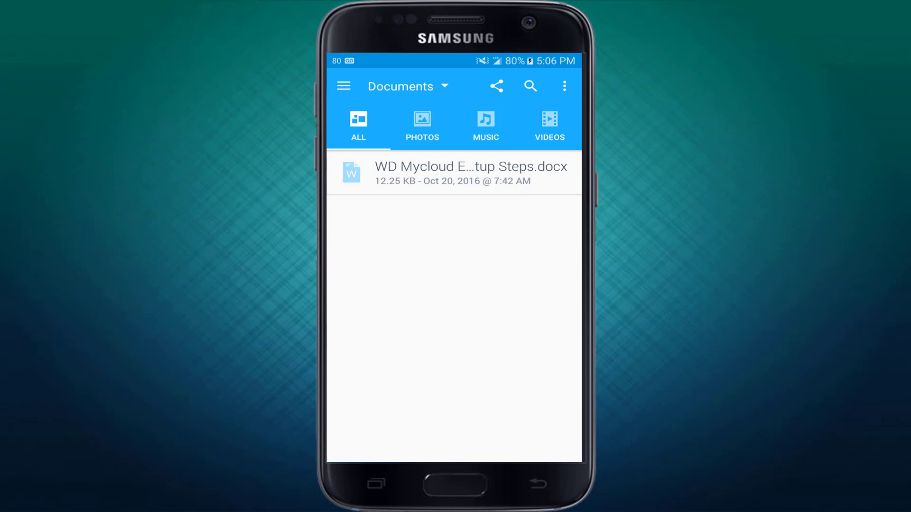
pyautogui.click(343, 86)
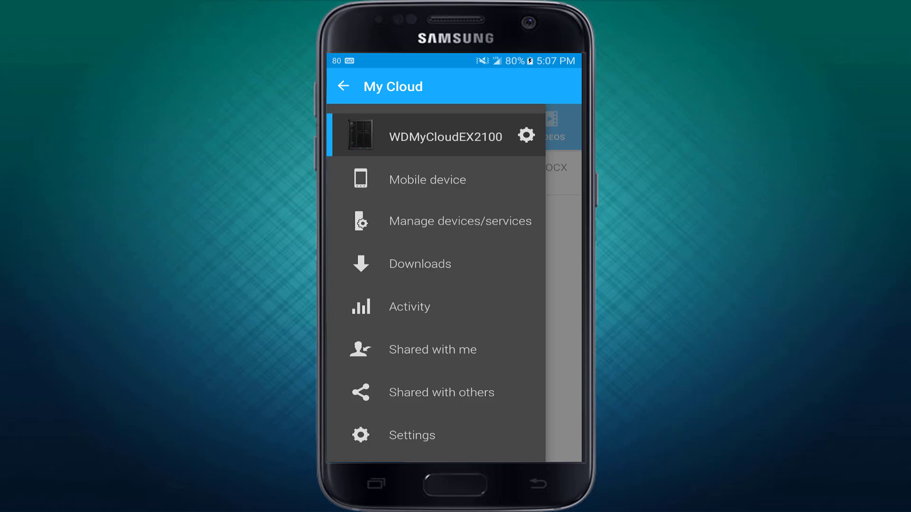
# - Review the app settings and return to the Admin share
pyautogui.click(411, 435)
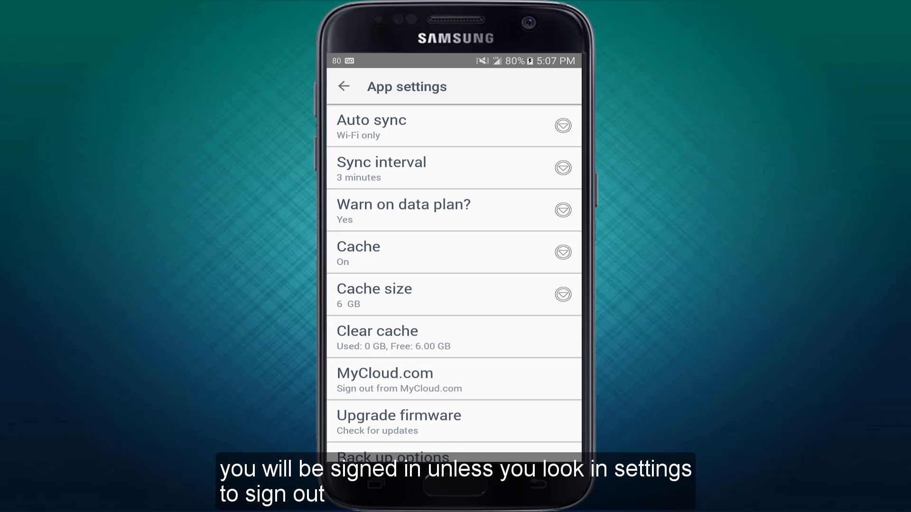
pyautogui.scroll(-5, 453, 283)
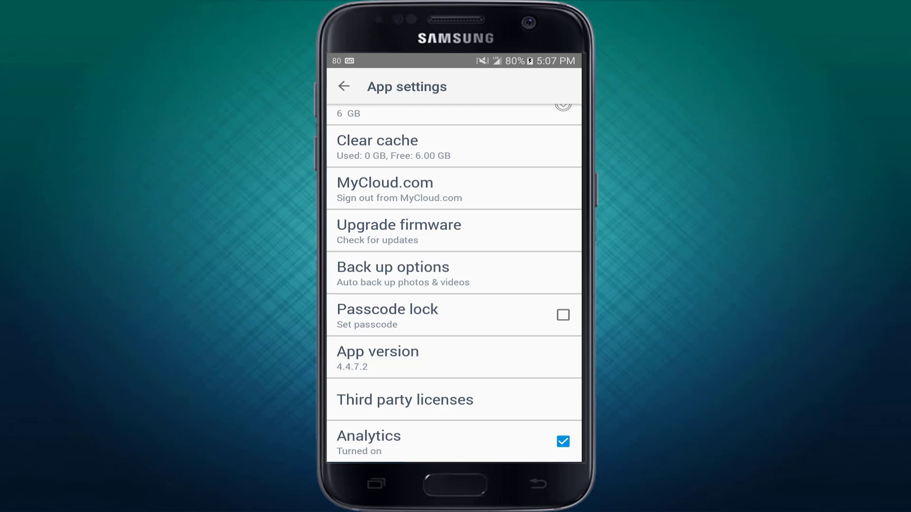
pyautogui.scroll(5, 454, 283)
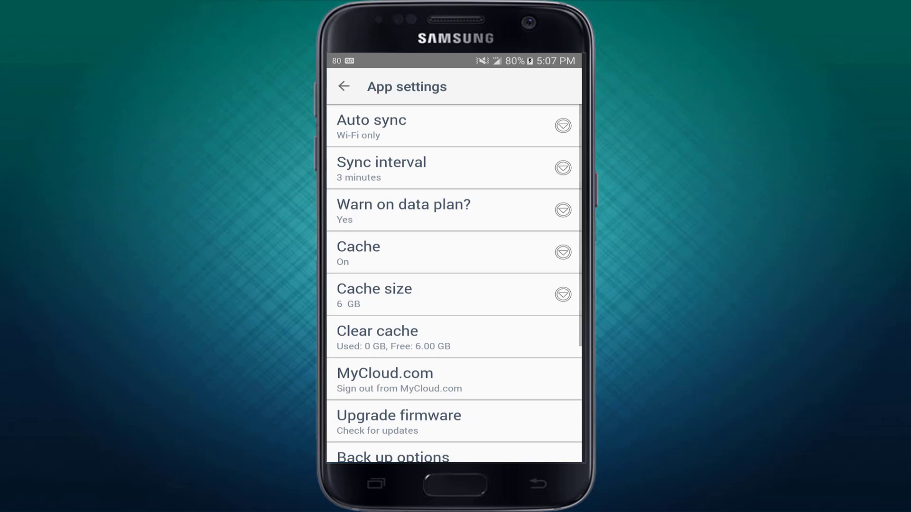
pyautogui.click(344, 86)
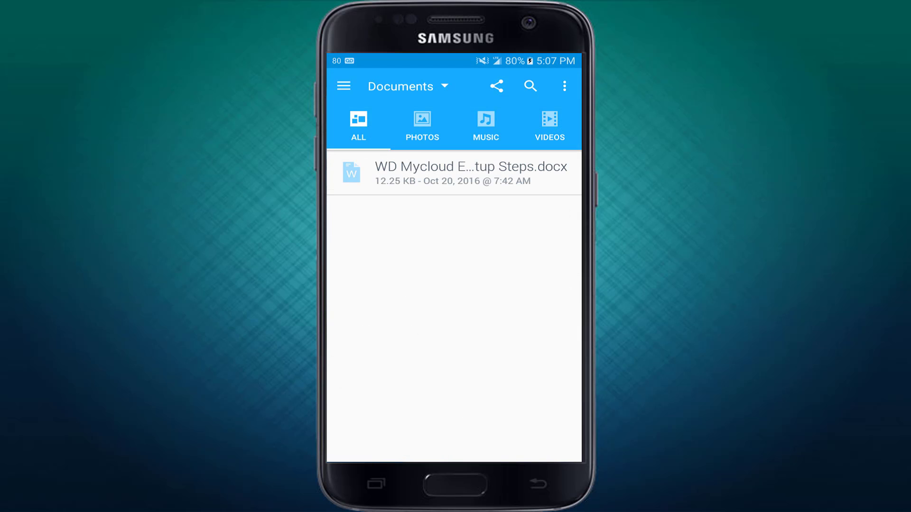
pyautogui.press('Escape')
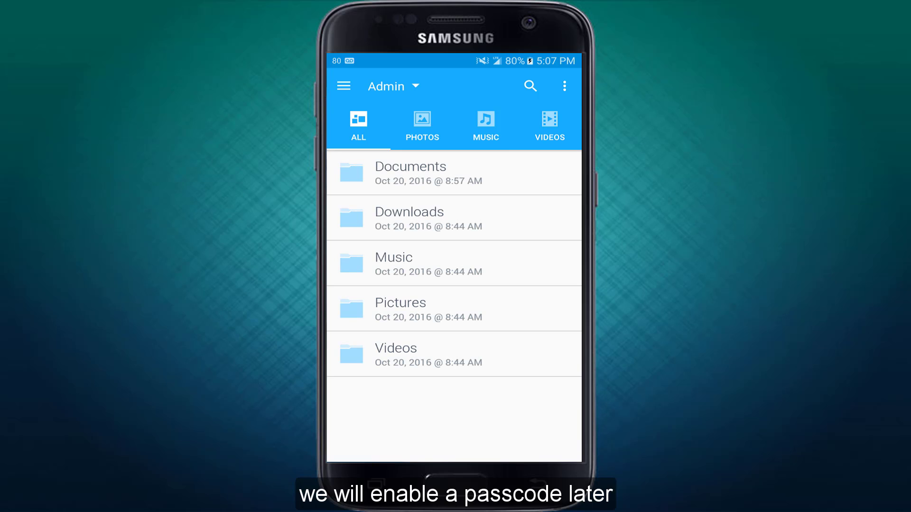
# - Search Admin for 'wd' to find the setup-steps Word document, then close the search
pyautogui.click(530, 85)
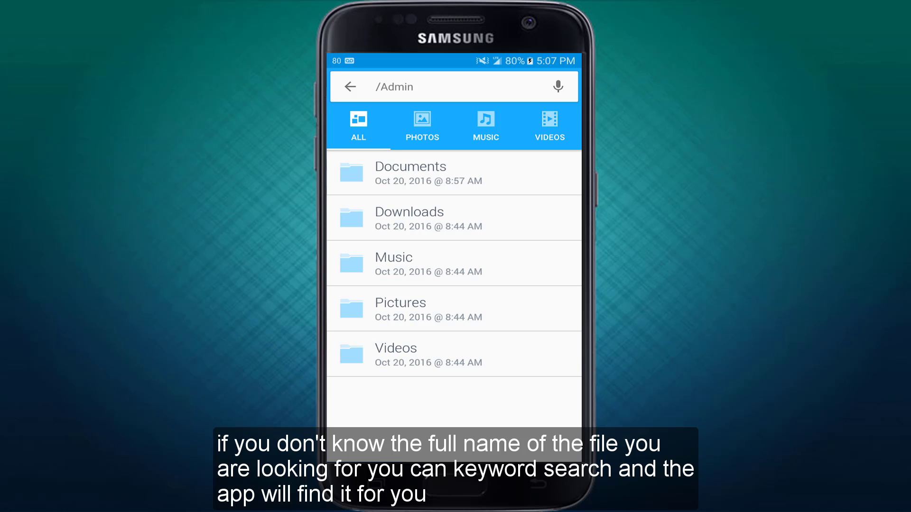
pyautogui.write('wd')
pyautogui.press('Return')
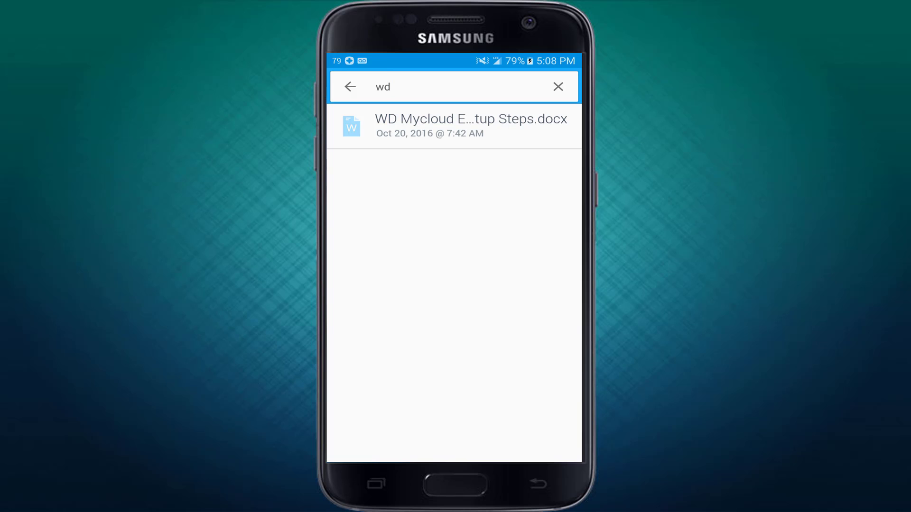
pyautogui.press('Escape')
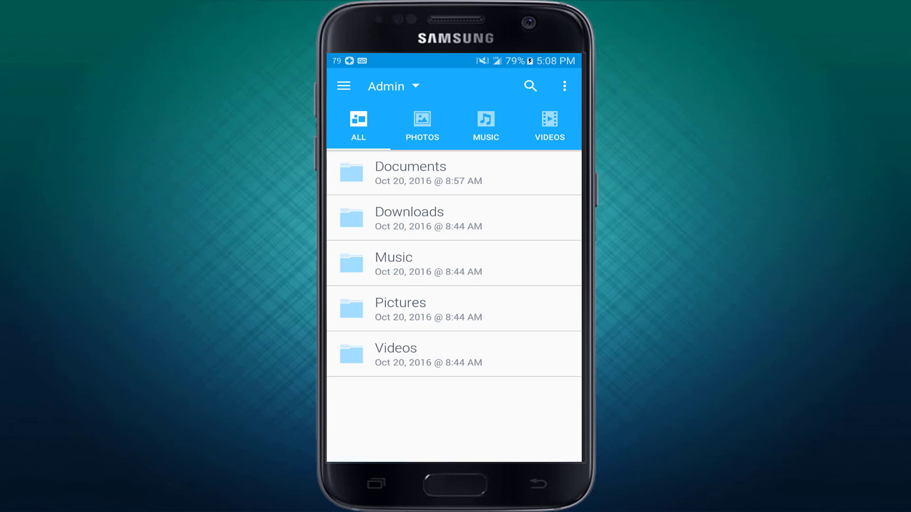
# - In Documents, select the setup-steps document and try its Download and Open with actions
pyautogui.click(453, 173)
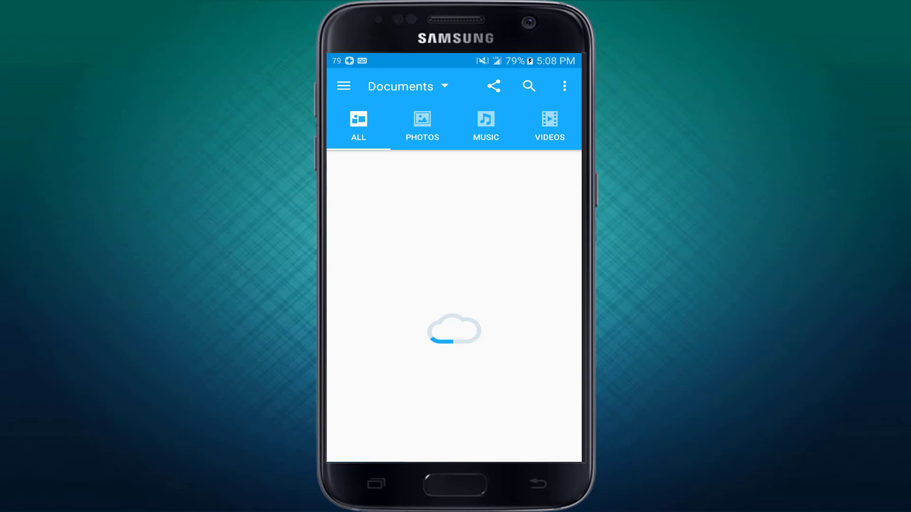
pyautogui.click(453, 172)
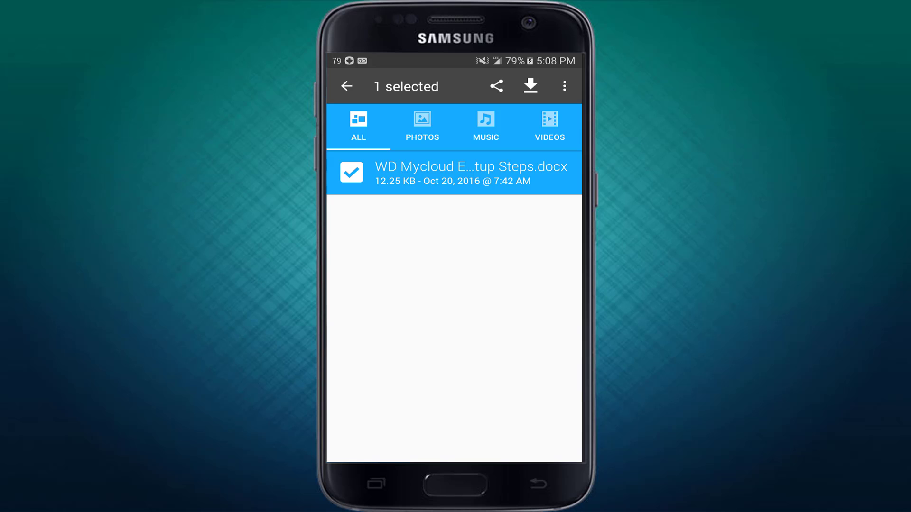
pyautogui.click(564, 86)
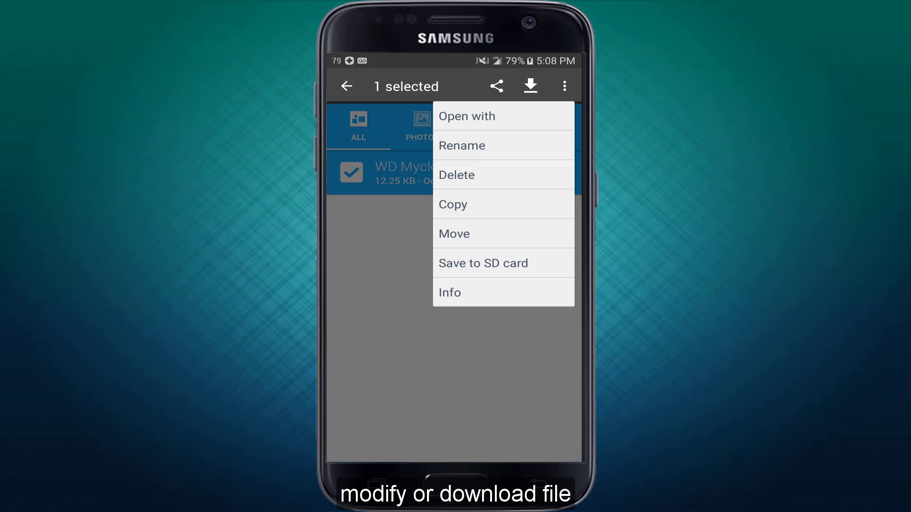
pyautogui.press('Escape')
pyautogui.click(530, 86)
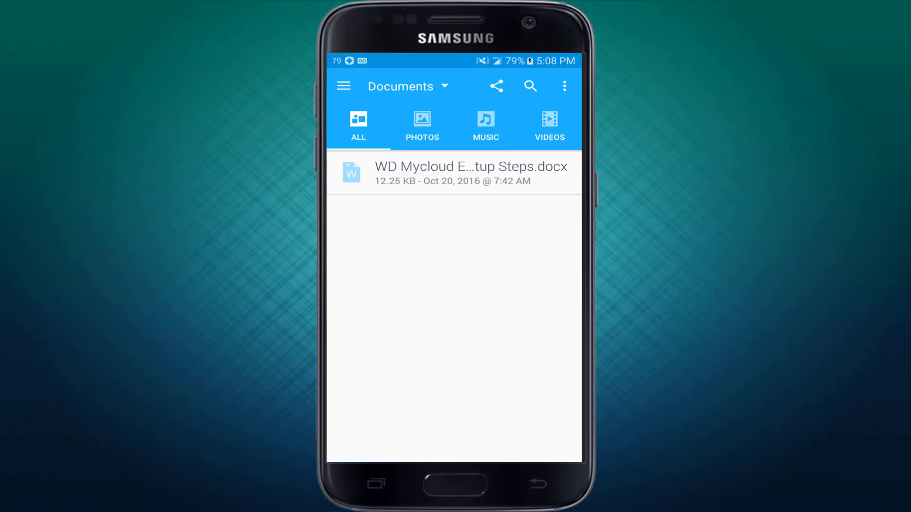
pyautogui.click(454, 173)
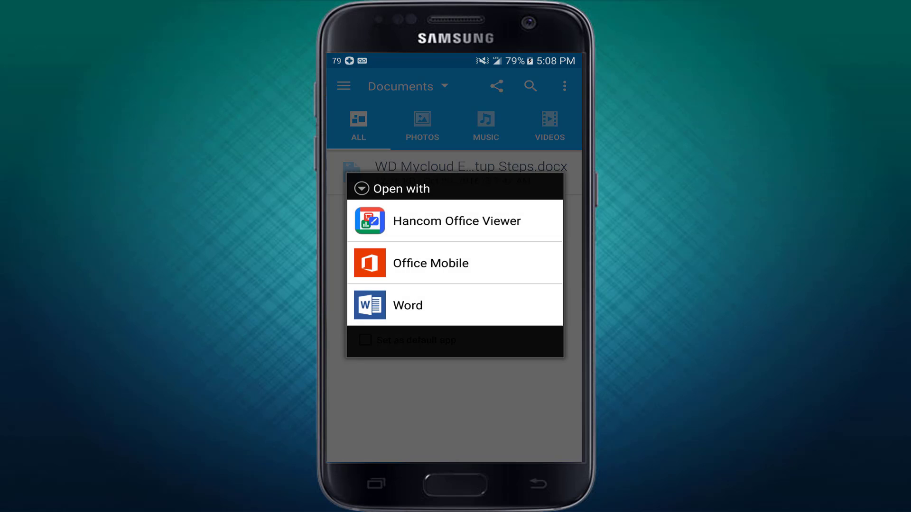
pyautogui.press('Escape')
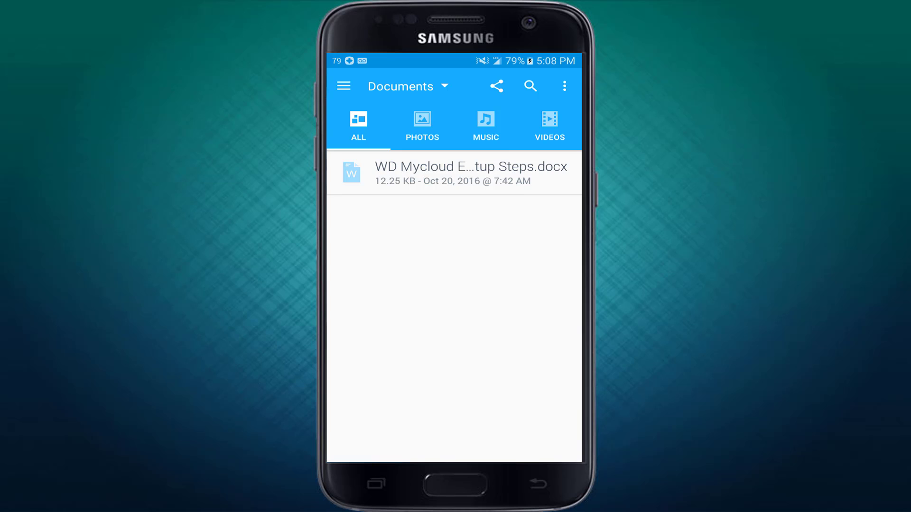
# - Delete the setup-steps Word document, confirming the permanent deletion
pyautogui.click(454, 173)
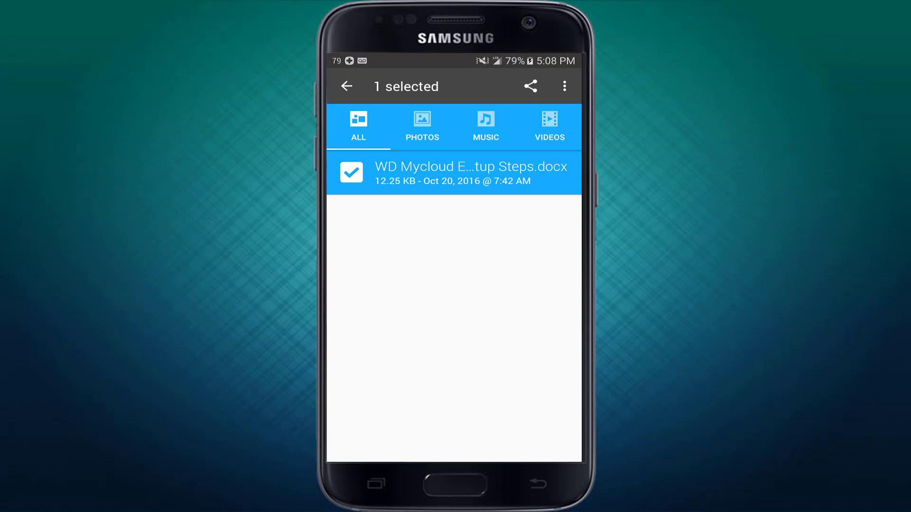
pyautogui.click(564, 86)
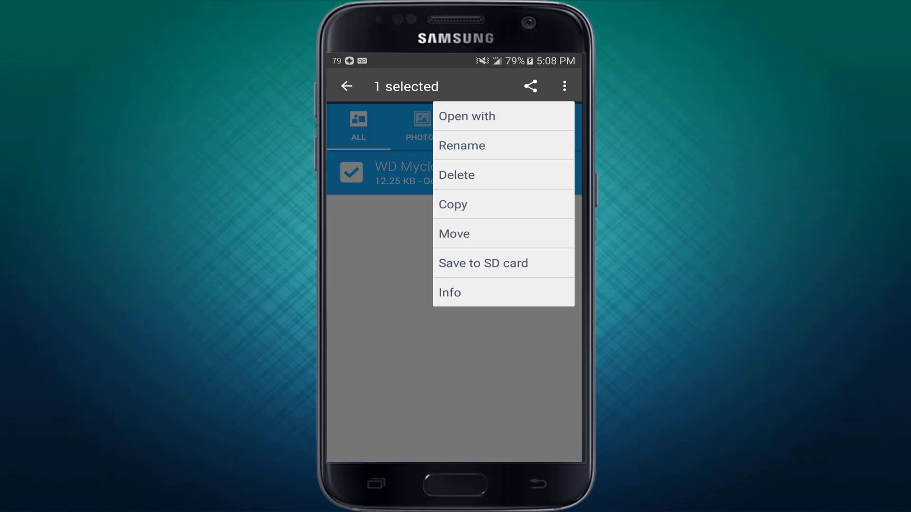
pyautogui.click(457, 175)
pyautogui.click(534, 304)
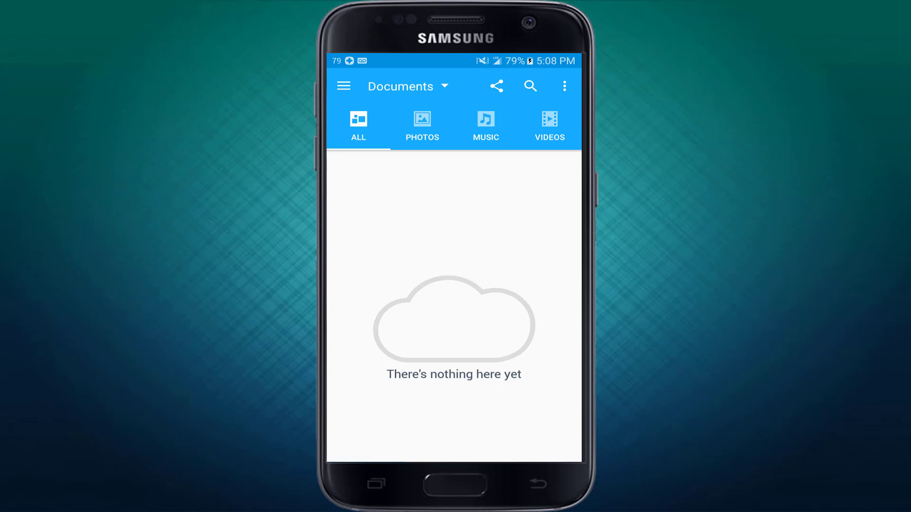
# - Start an upload and browse the SD card to My Cloud/Local-WDMyCloudEX2100/Admin/Documents
pyautogui.click(563, 86)
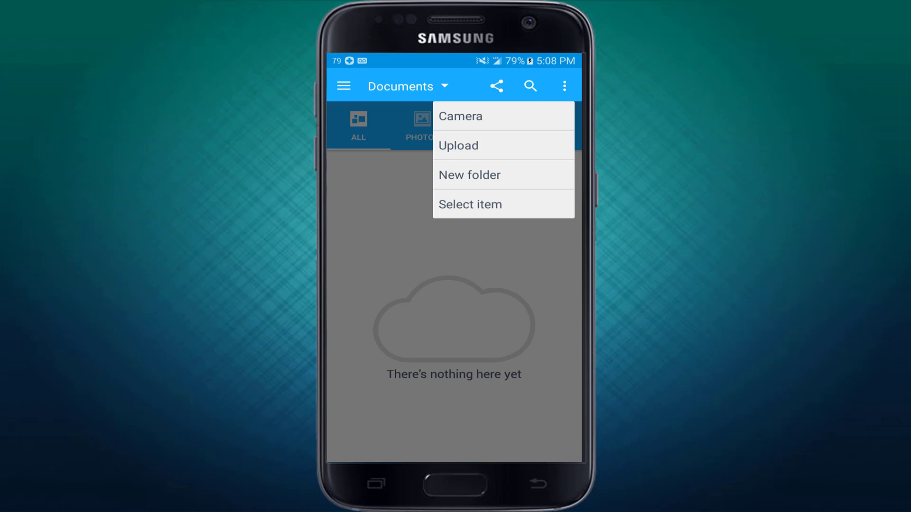
pyautogui.click(503, 146)
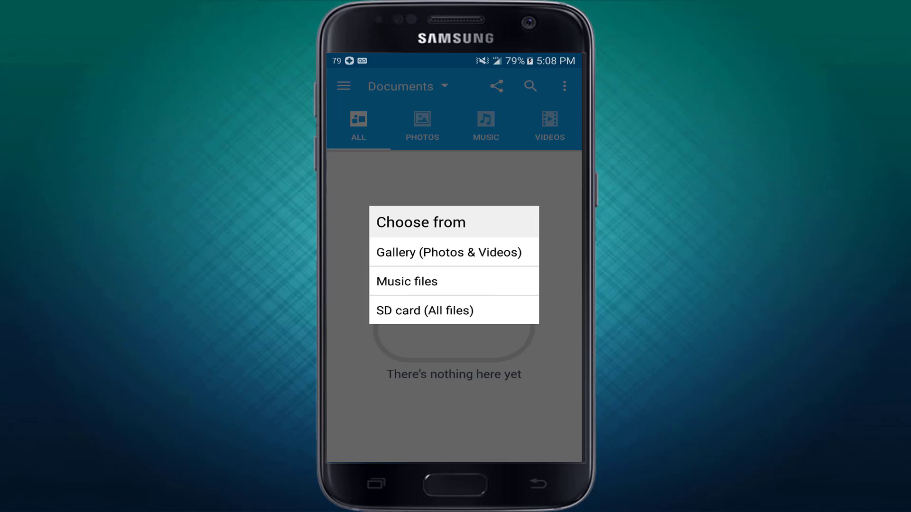
pyautogui.click(424, 310)
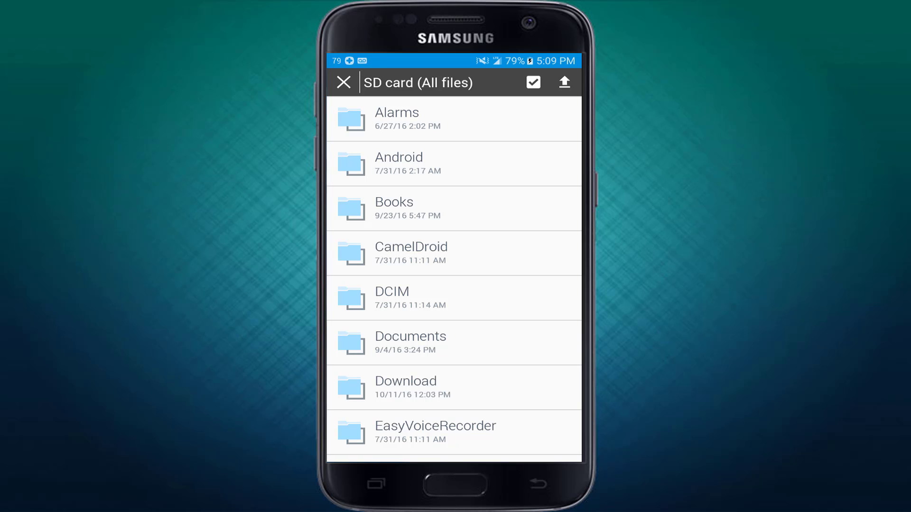
pyautogui.scroll(-10, 453, 276)
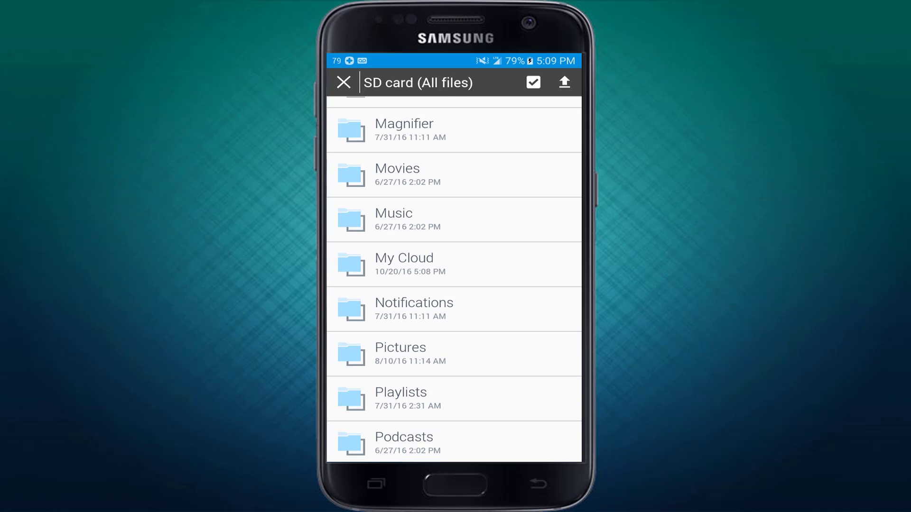
pyautogui.click(404, 263)
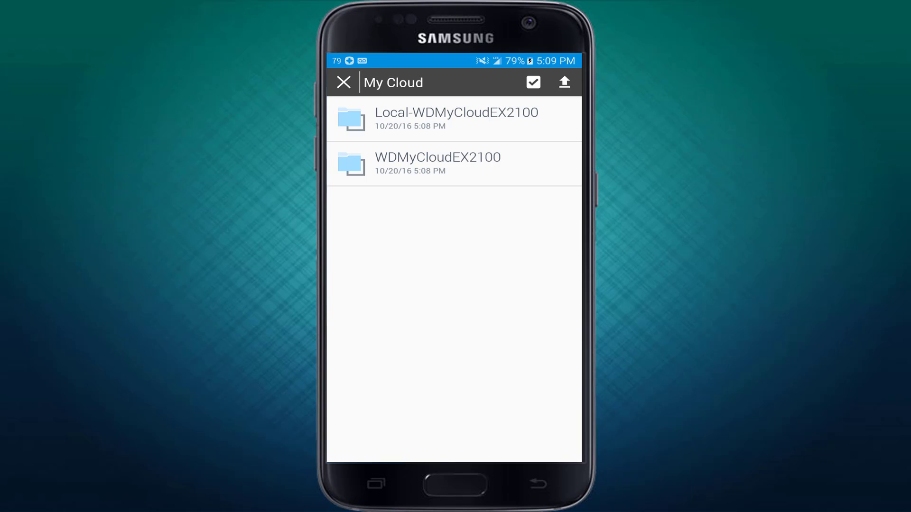
pyautogui.click(457, 118)
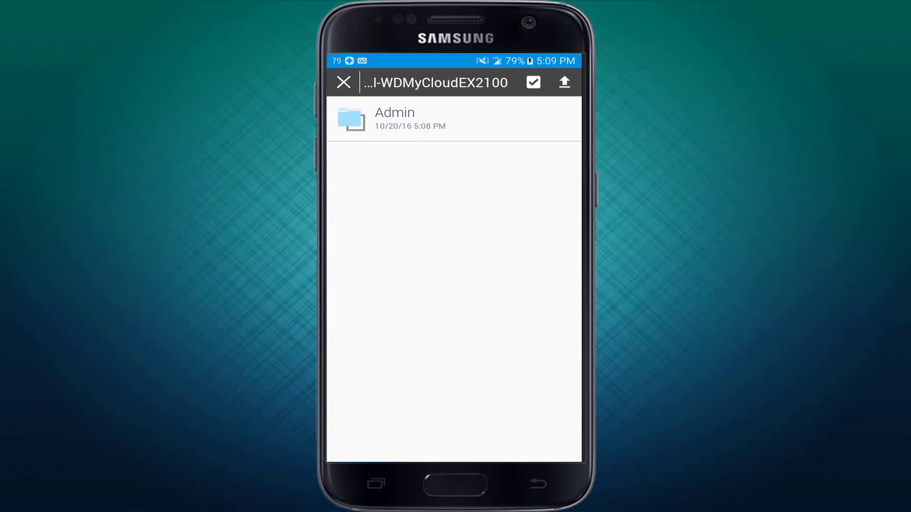
pyautogui.click(453, 119)
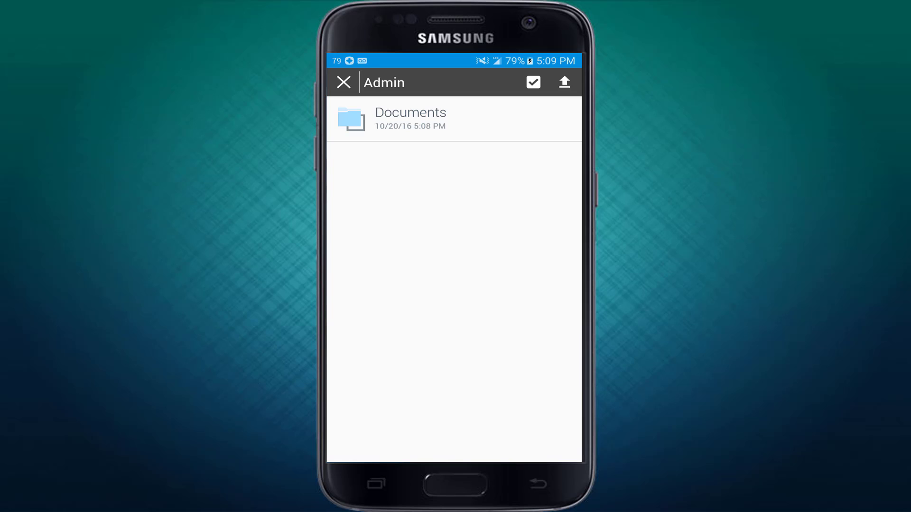
pyautogui.click(453, 119)
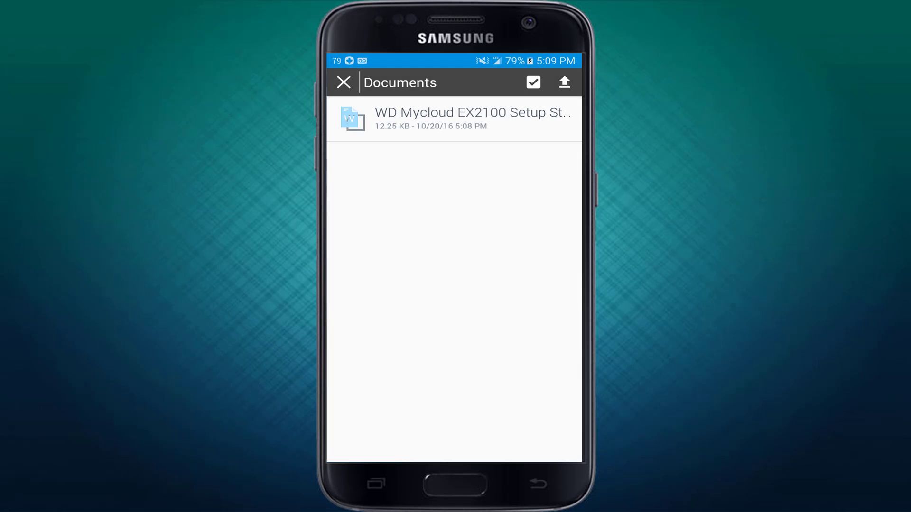
# - Upload the WD Mycloud setup steps file, then show WDMyCloudEX2100's shares
pyautogui.click(355, 121)
pyautogui.click(564, 82)
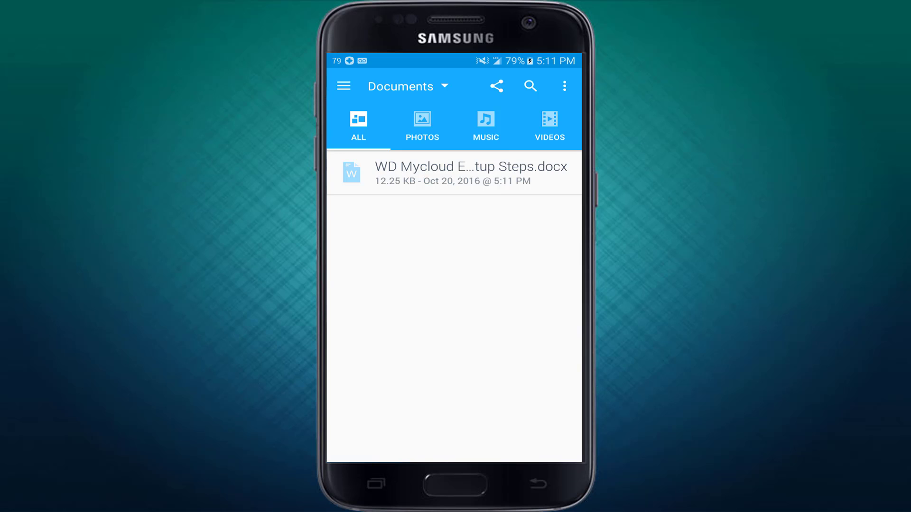
pyautogui.click(408, 87)
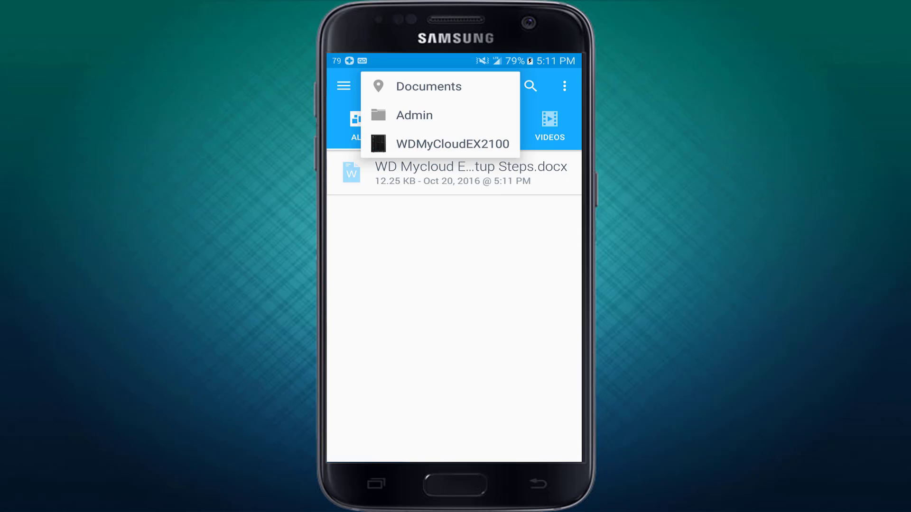
pyautogui.click(452, 143)
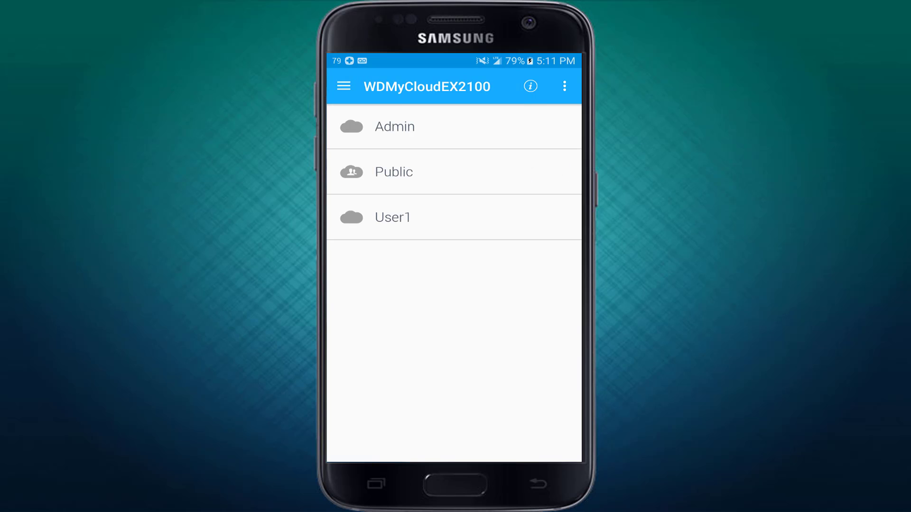
# - Sign out of MyCloud.com from App settings, confirming with OK
pyautogui.click(344, 86)
pyautogui.scroll(-2, 436, 280)
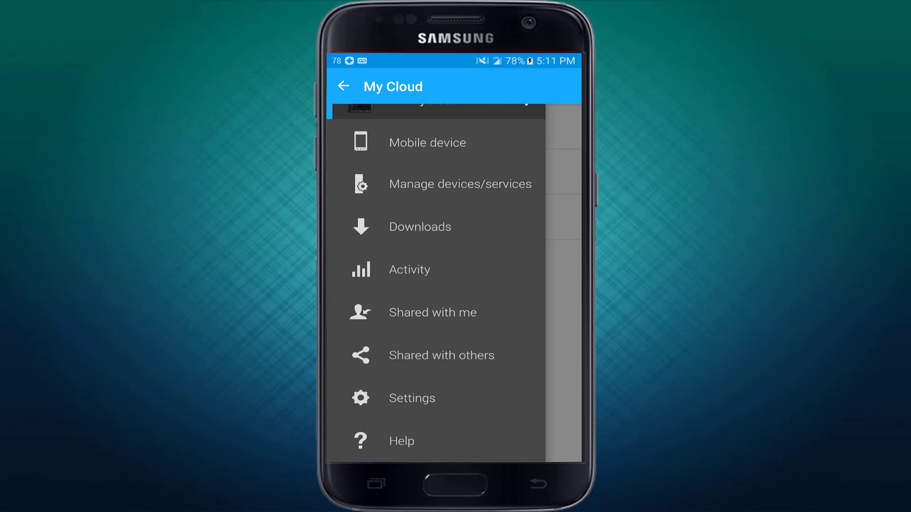
pyautogui.click(412, 399)
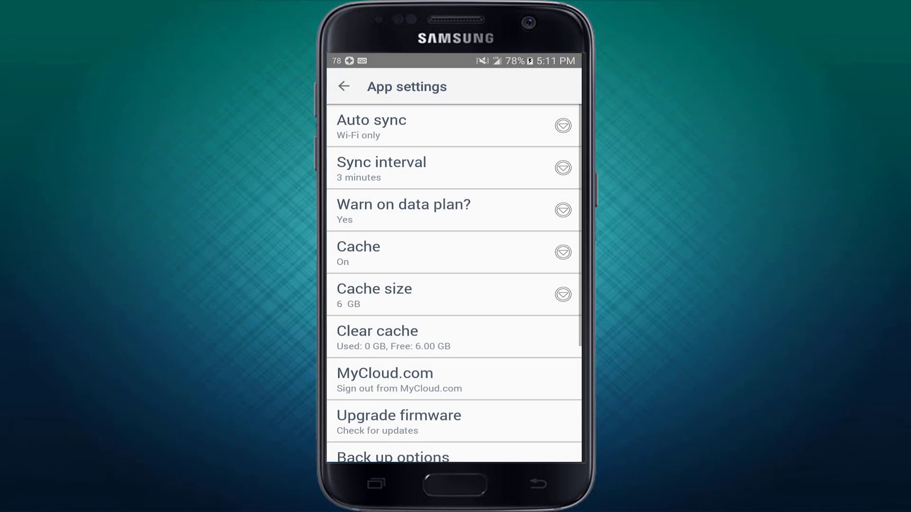
pyautogui.scroll(-5, 454, 283)
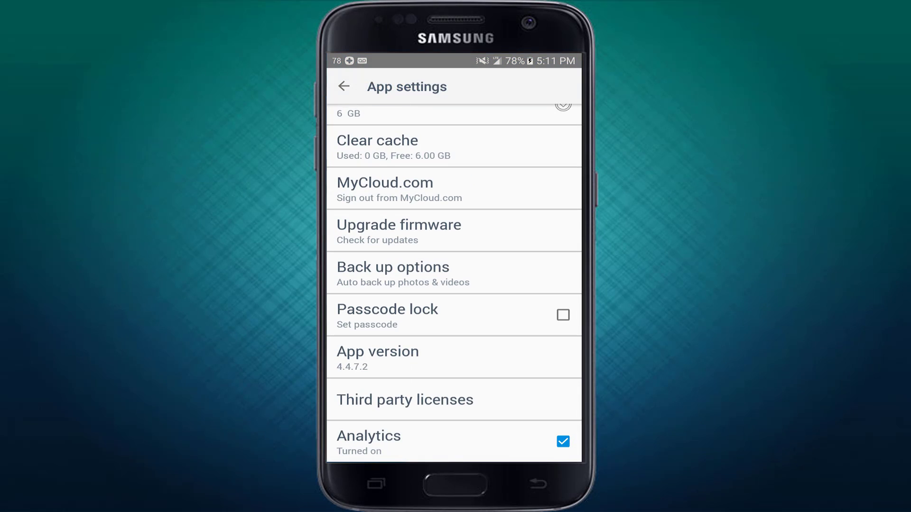
pyautogui.scroll(3, 454, 283)
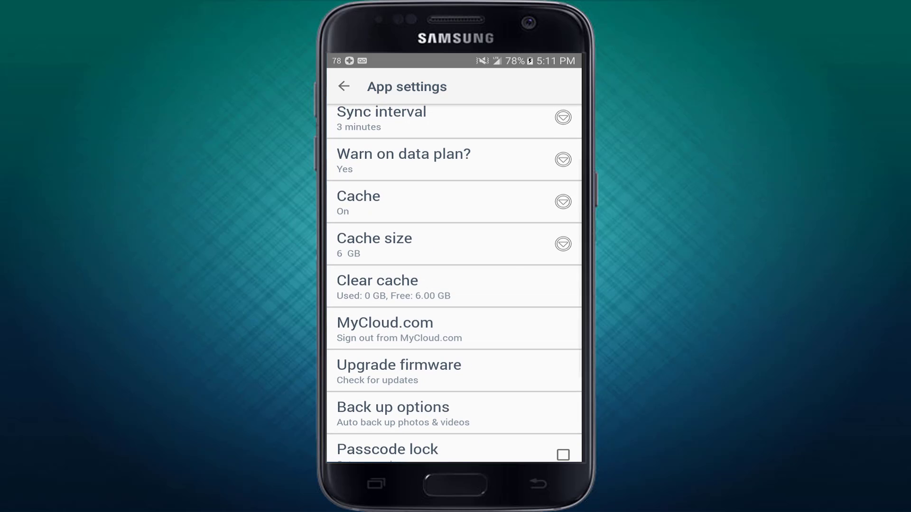
pyautogui.click(400, 329)
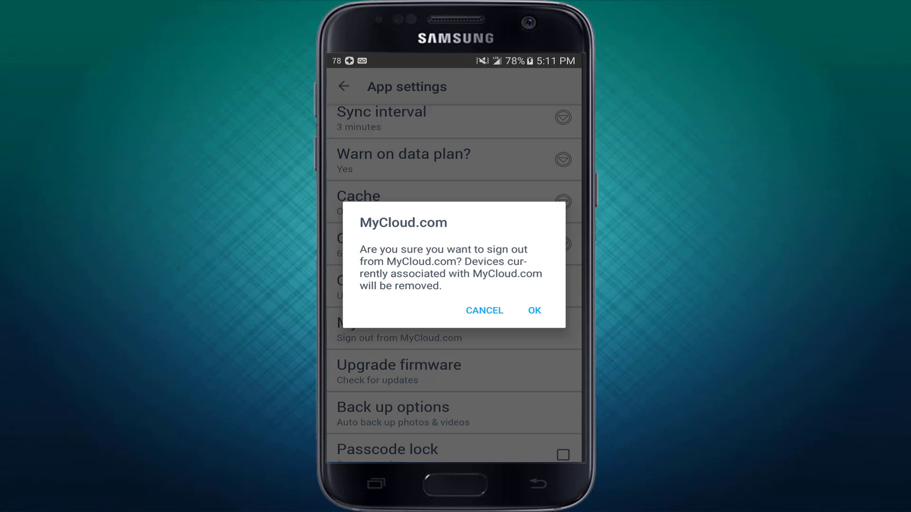
pyautogui.click(534, 311)
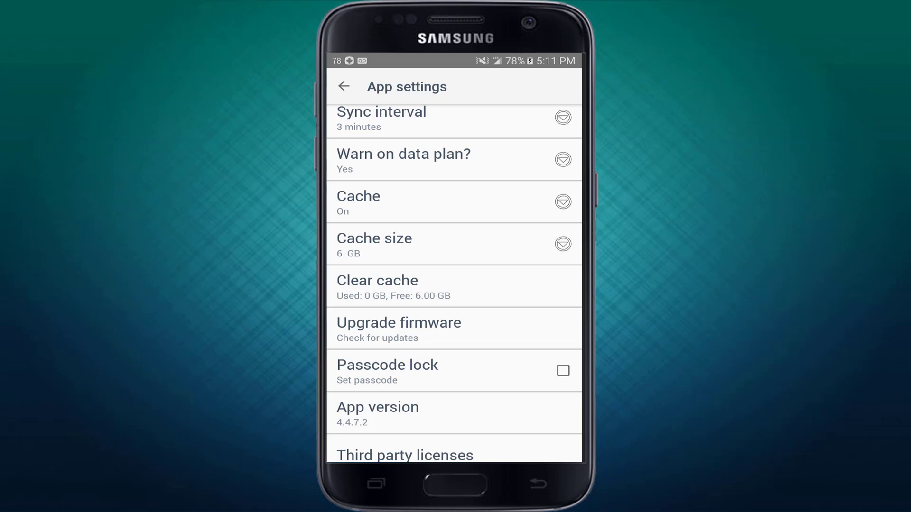
# - Browse the Manage devices/services list of pairable cloud services and devices
pyautogui.click(343, 86)
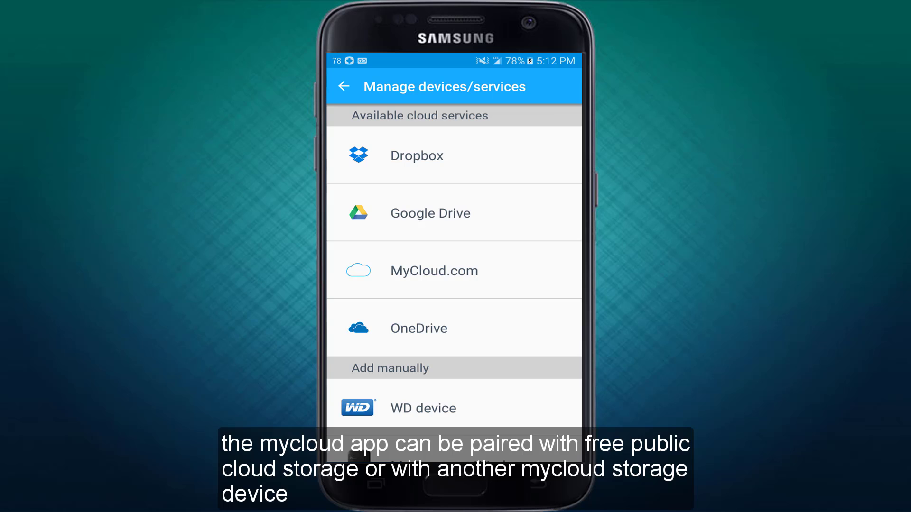
pyautogui.scroll(-2, 454, 266)
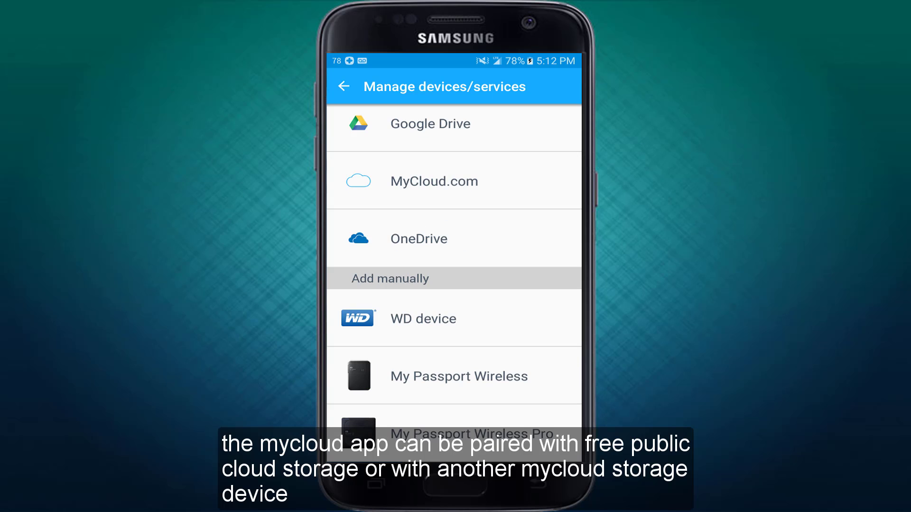
pyautogui.scroll(2, 454, 284)
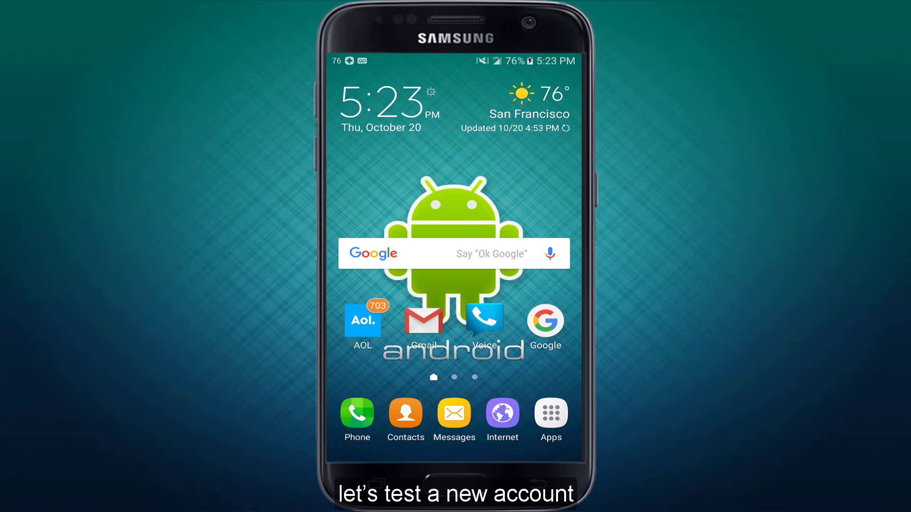
# - Open the 'Welcome to My Cloud' email from noreply in AOL Mail
pyautogui.click(363, 320)
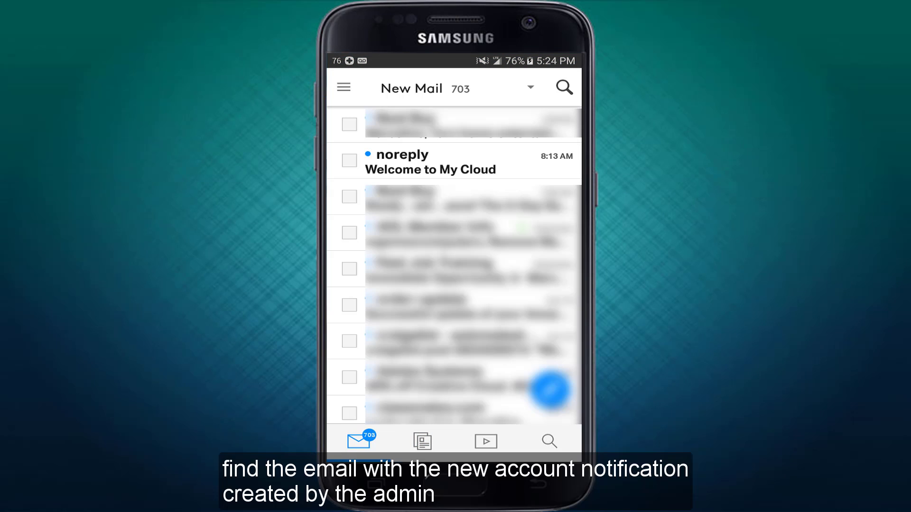
pyautogui.click(431, 162)
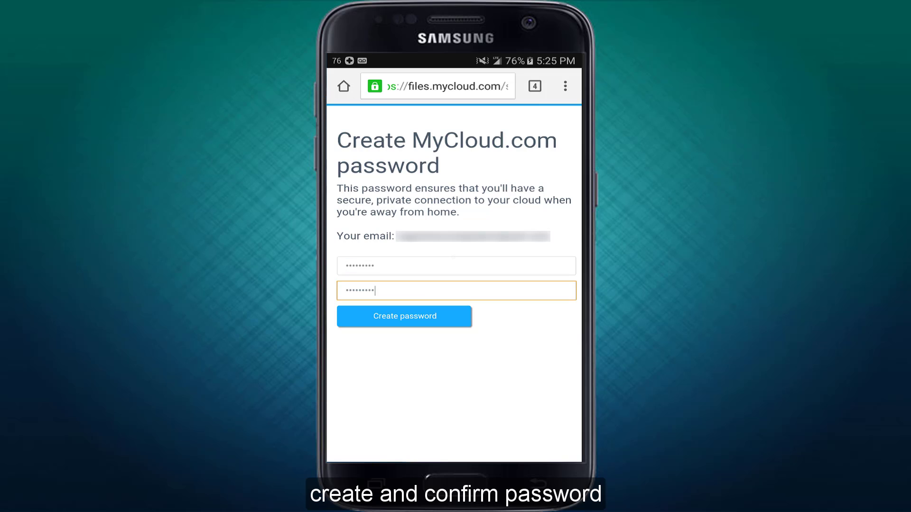
# - Create the MyCloud.com account password and sign in to view the User1 share
pyautogui.press('Return')
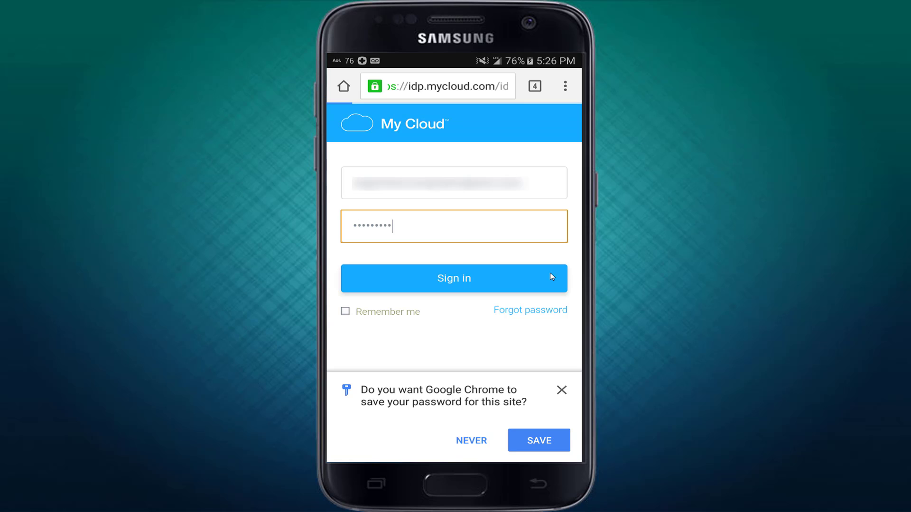
pyautogui.click(551, 277)
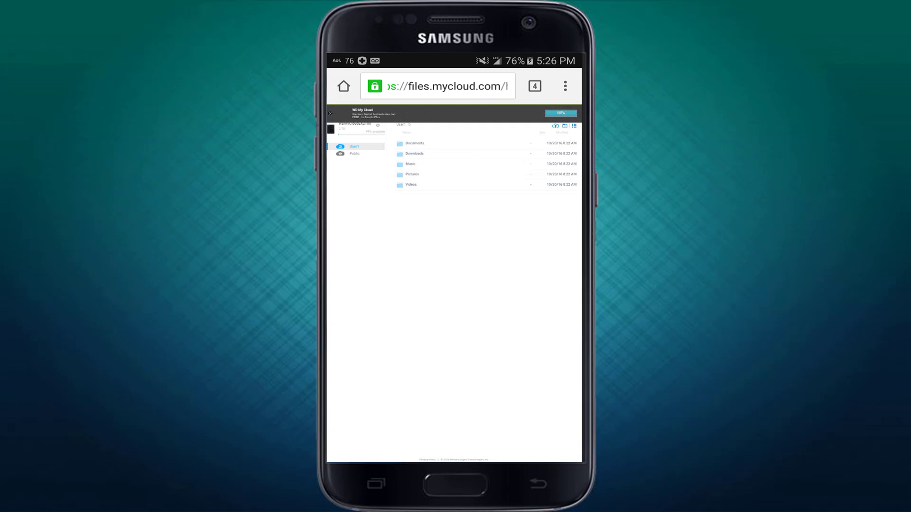
# - Dismiss the My Cloud app banner and sign out of MyCloud.com from the account menu
pyautogui.scroll(5, 433, 227)
pyautogui.scroll(4, 454, 283)
pyautogui.hscroll(-5, 454, 284)
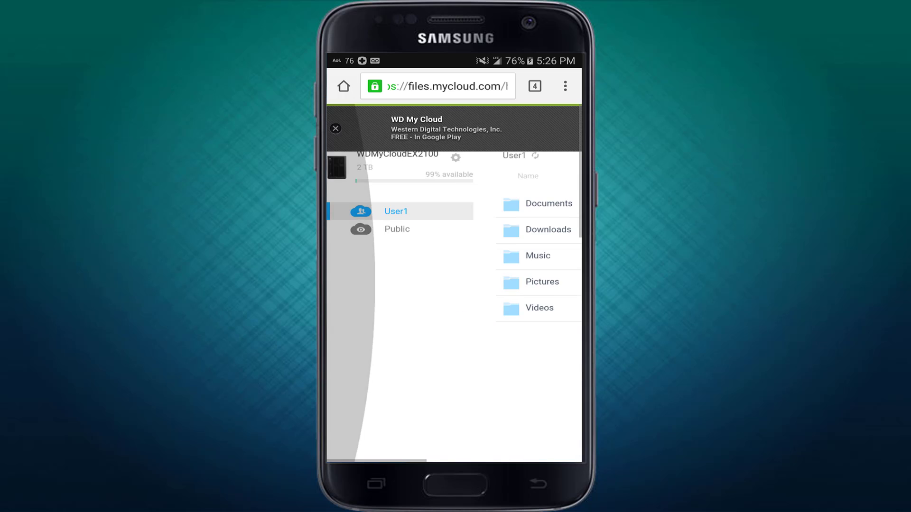
pyautogui.click(336, 128)
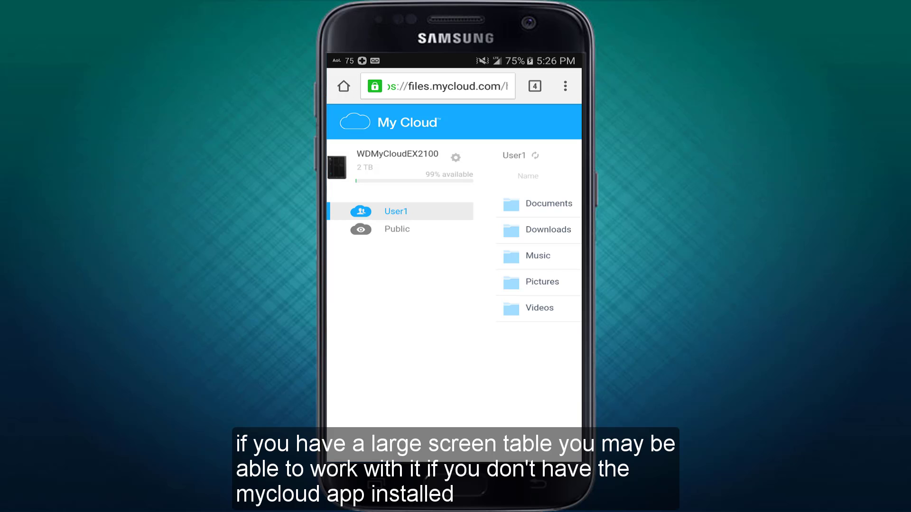
pyautogui.hscroll(5, 454, 284)
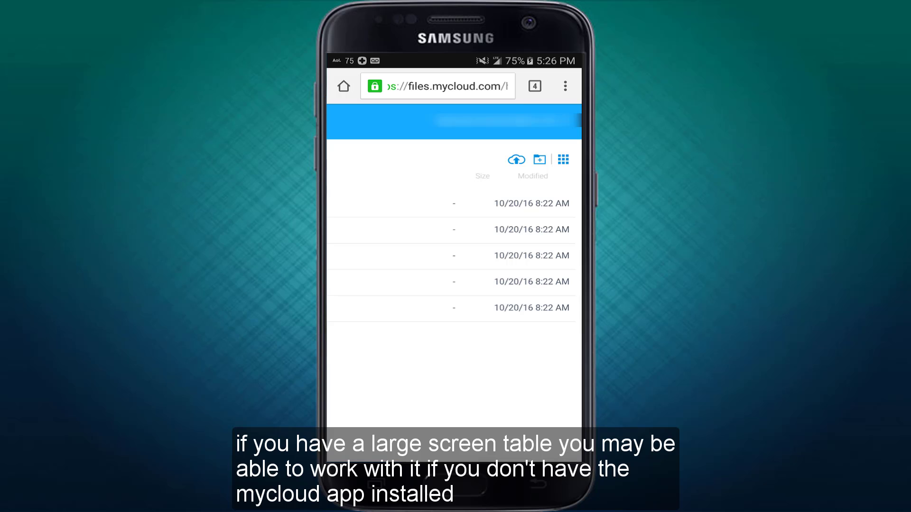
pyautogui.click(504, 120)
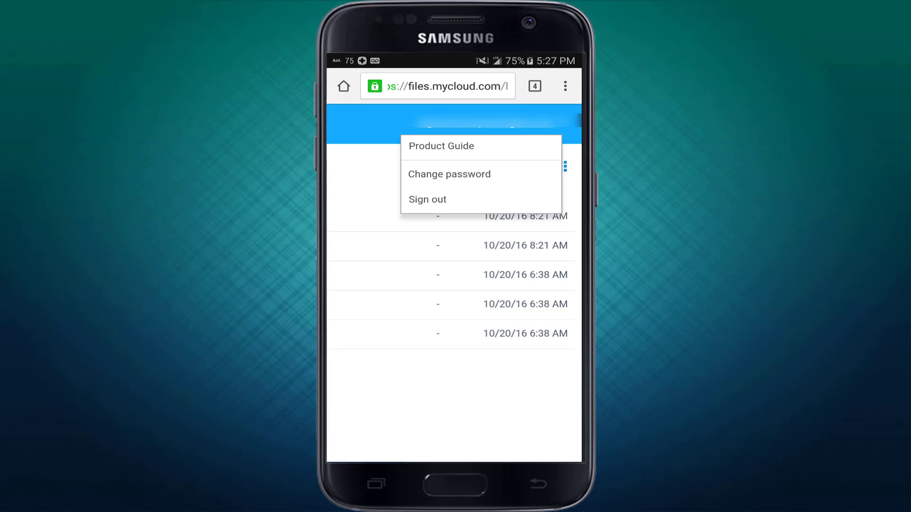
pyautogui.click(427, 199)
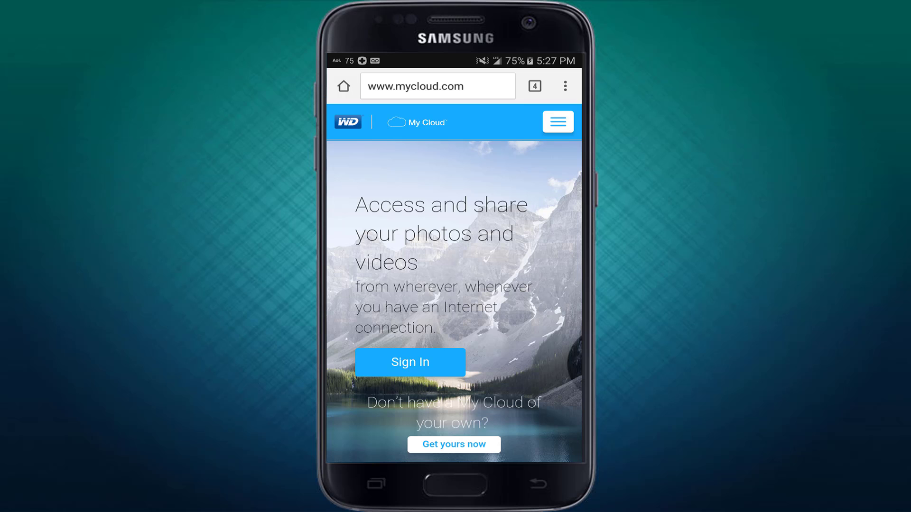
pyautogui.click(558, 122)
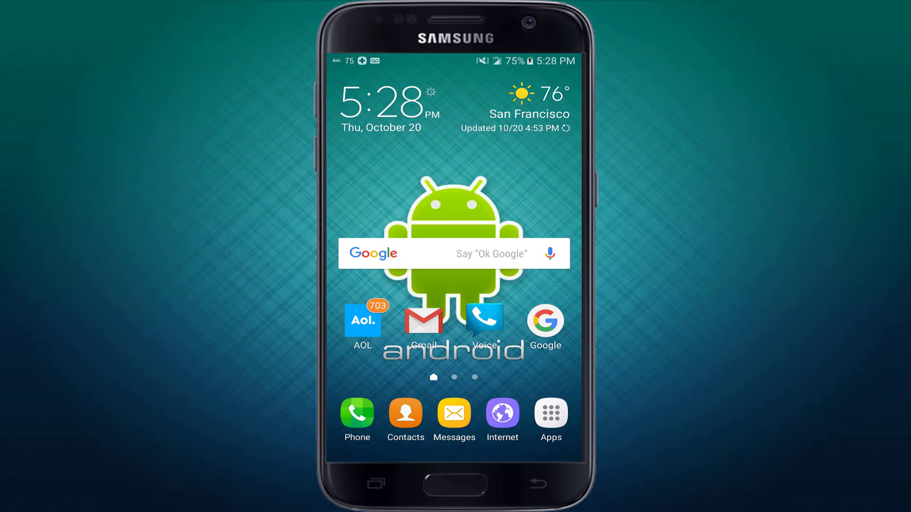
# - Launch the My Cloud app from the last page of the app list
pyautogui.click(550, 413)
pyautogui.moveTo(536, 285); pyautogui.dragTo(380, 285)
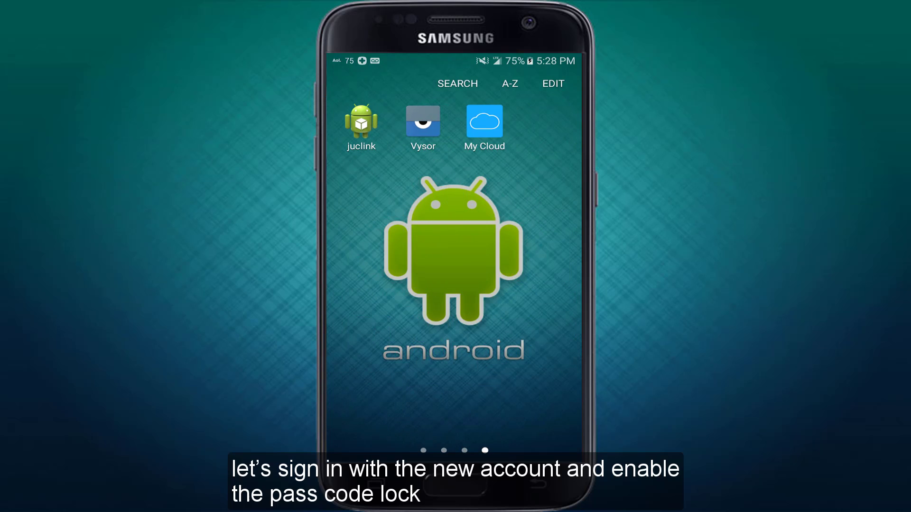
pyautogui.click(484, 121)
# - Sign in with the account e-mail and password, acknowledge the device, and skip auto backup
pyautogui.click(456, 160)
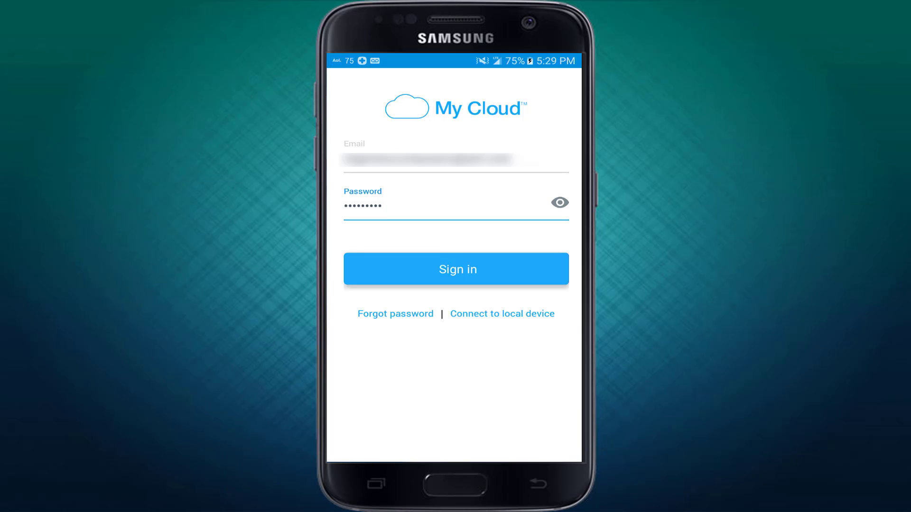
pyautogui.click(456, 269)
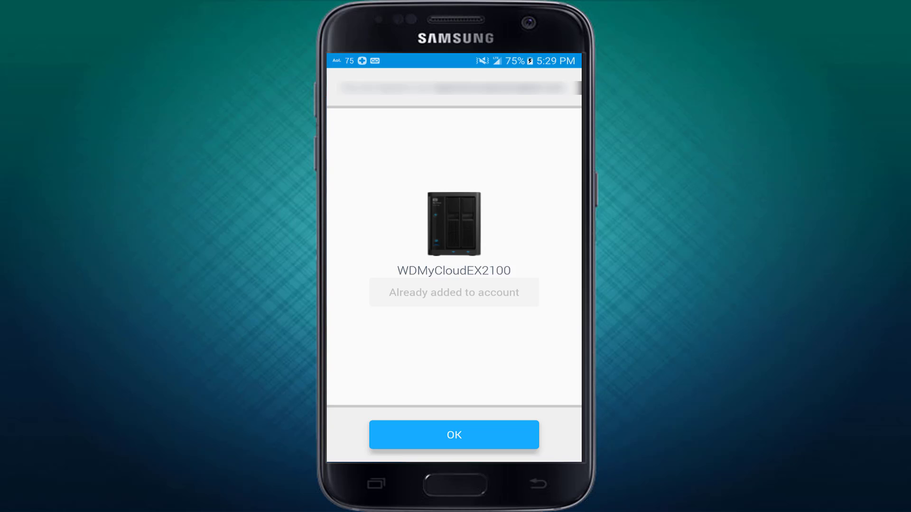
pyautogui.click(454, 435)
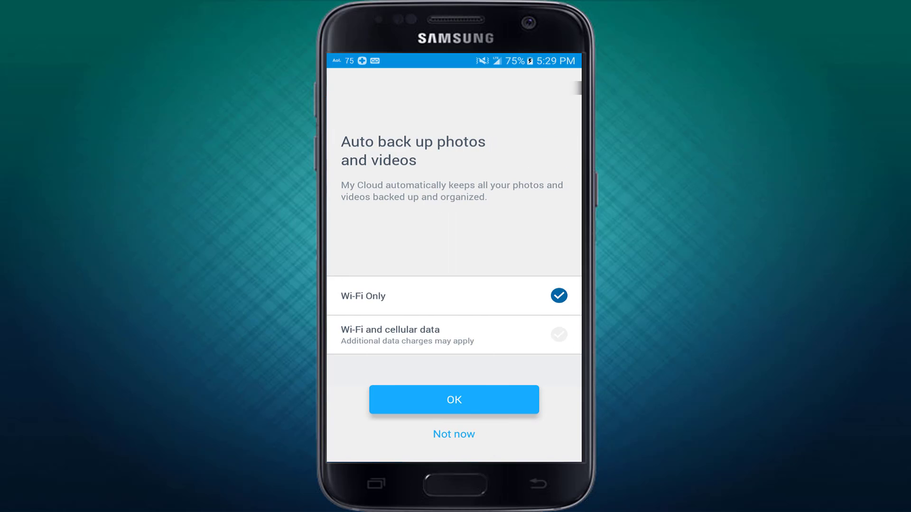
pyautogui.click(454, 434)
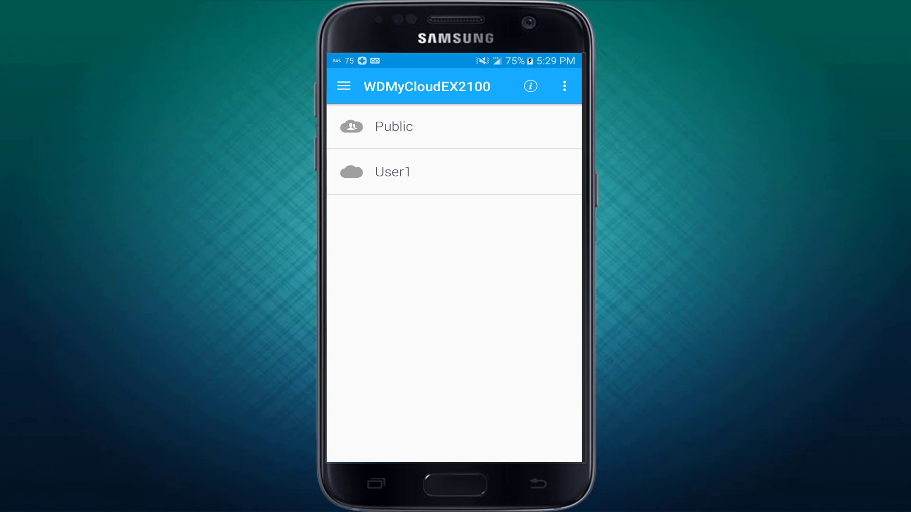
# - Look into the User1 share, then open App settings and scroll down to Passcode lock
pyautogui.click(393, 171)
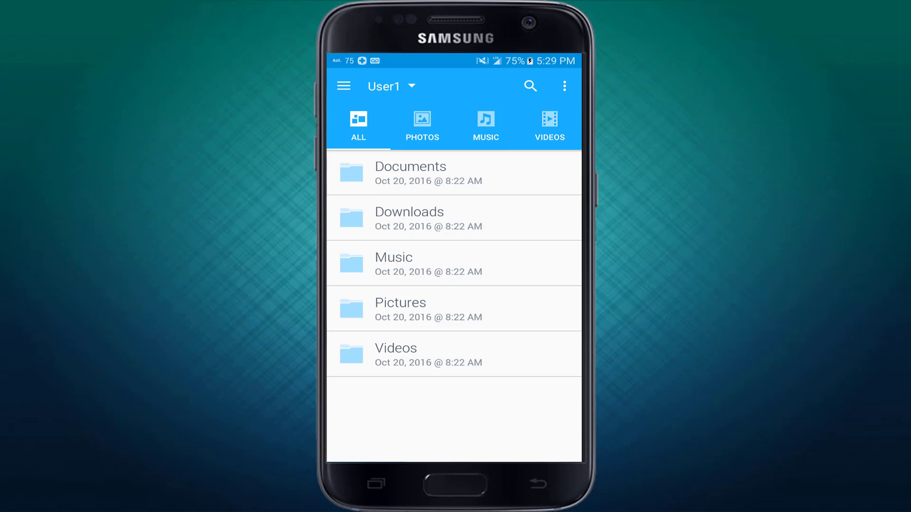
pyautogui.click(538, 483)
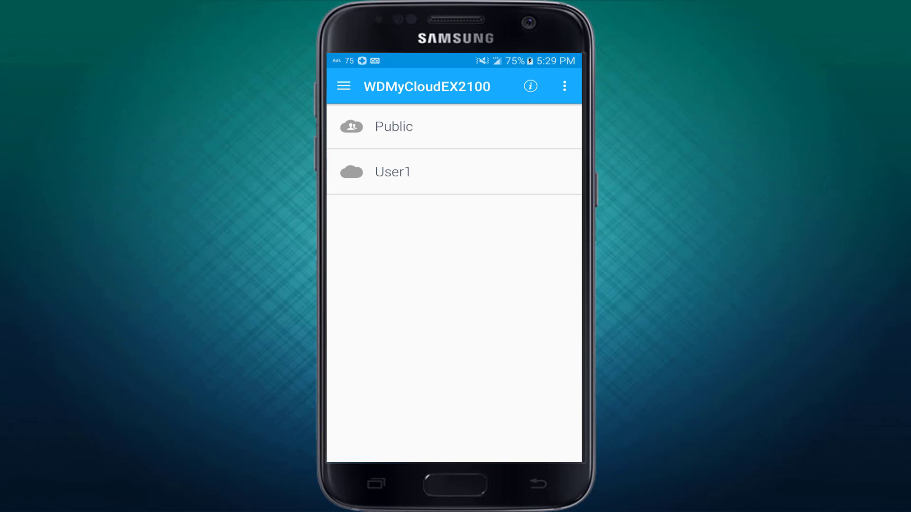
pyautogui.click(343, 86)
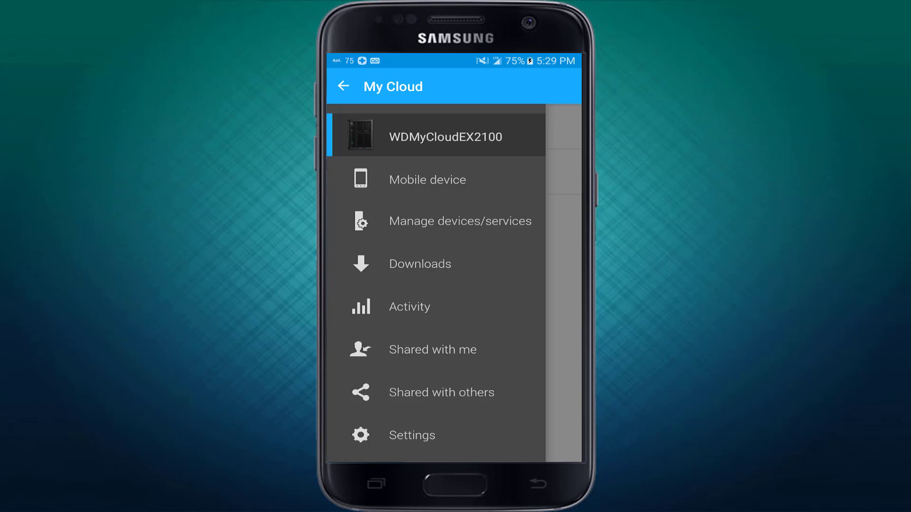
pyautogui.scroll(-1, 436, 283)
pyautogui.click(412, 398)
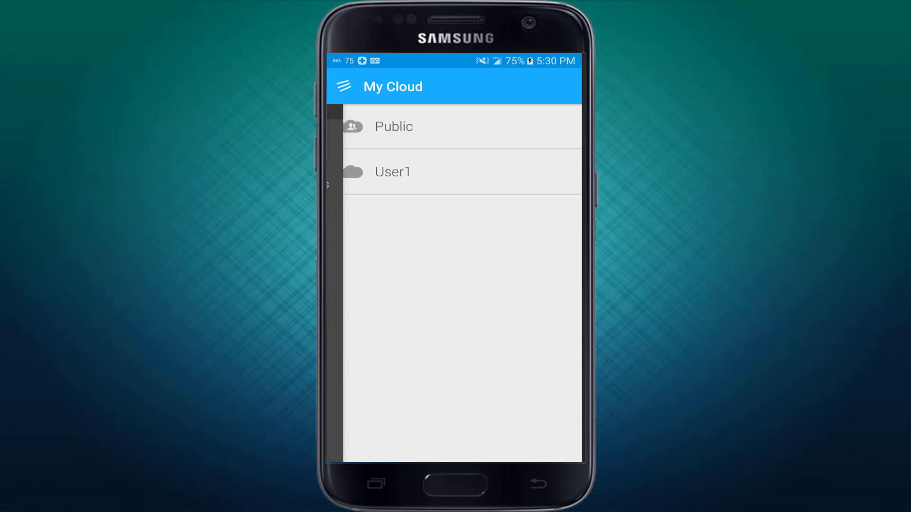
pyautogui.scroll(-5, 454, 284)
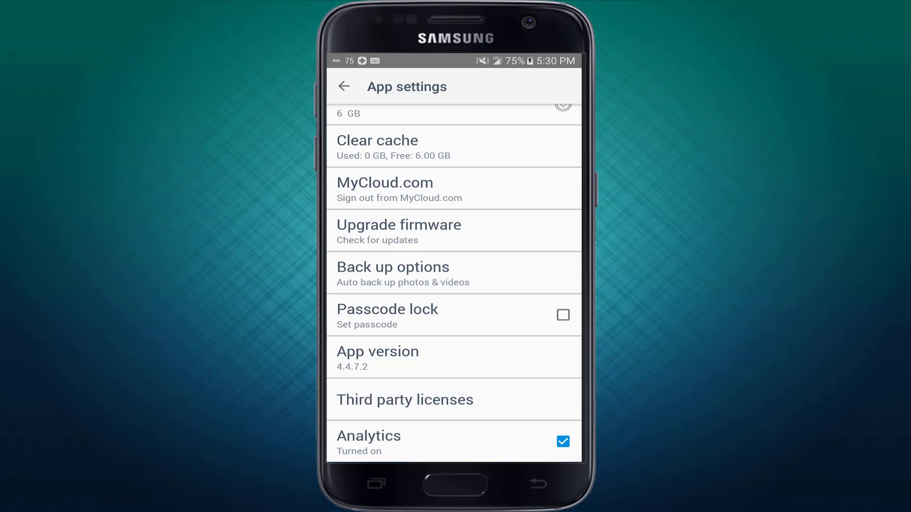
# - Enable a four-digit passcode lock for My Cloud and return to the Android home screen
pyautogui.click(454, 315)
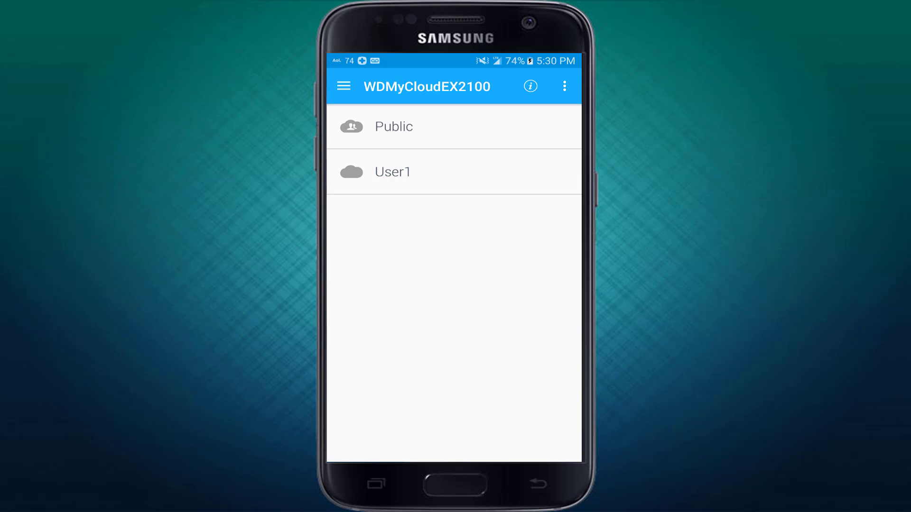
pyautogui.press('Home')
# - Reopen My Cloud from the last page of the app list
pyautogui.click(550, 413)
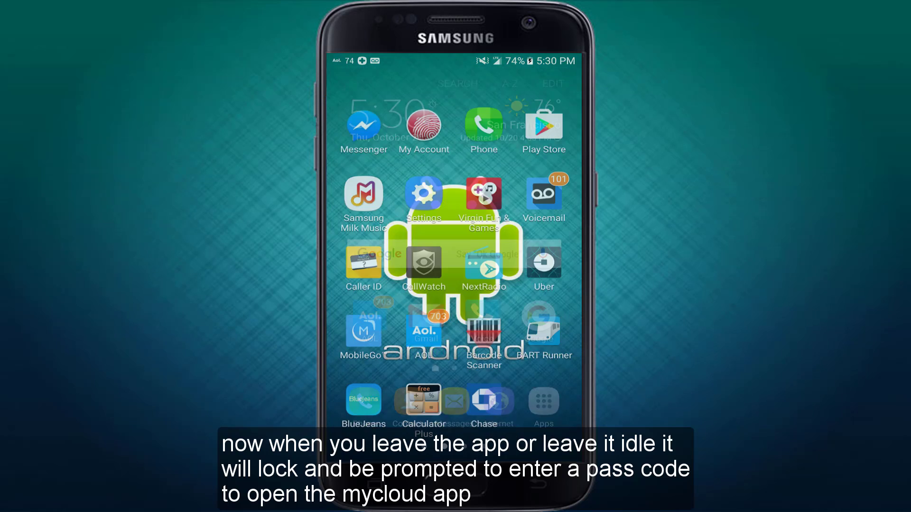
pyautogui.moveTo(536, 285); pyautogui.dragTo(373, 285)
pyautogui.moveTo(536, 284); pyautogui.dragTo(372, 284)
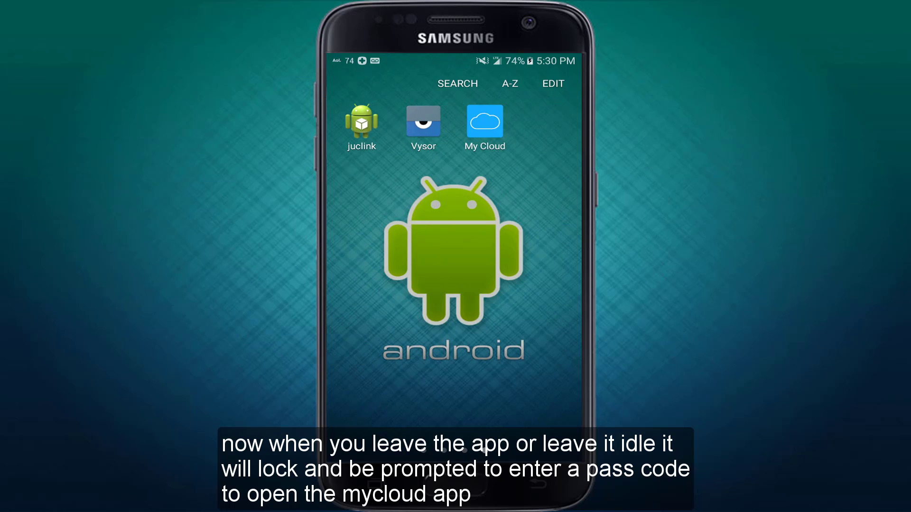
pyautogui.click(484, 122)
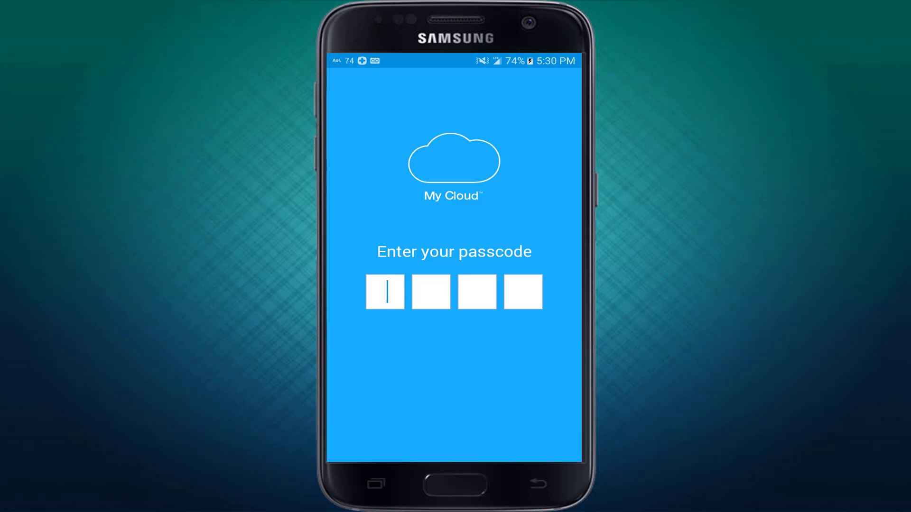
# - Unlock with the four-digit passcode to reach the Public and User1 shares, then leave the app
pyautogui.write('••••')
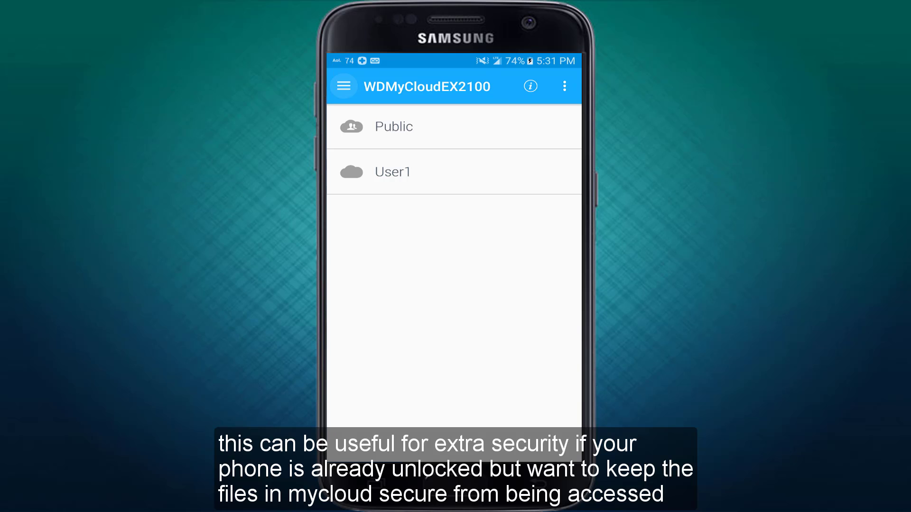
pyautogui.press('Home')
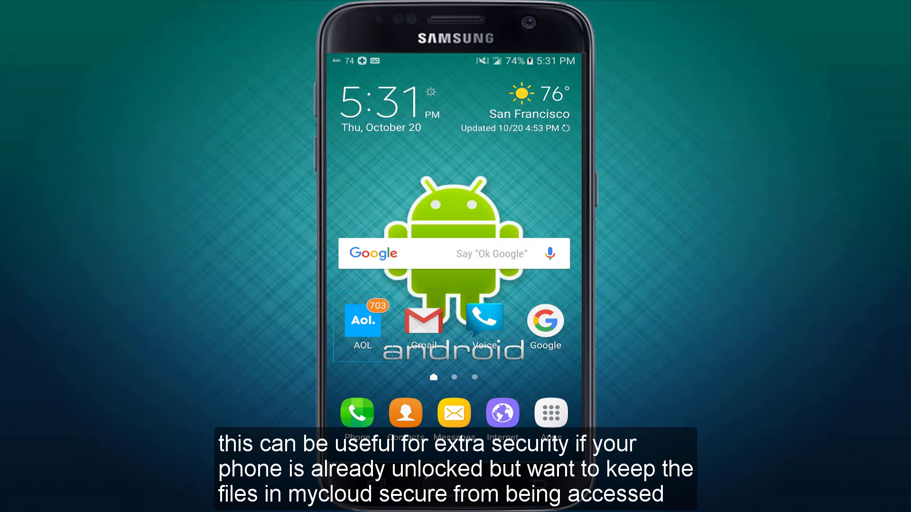
pyautogui.click(550, 413)
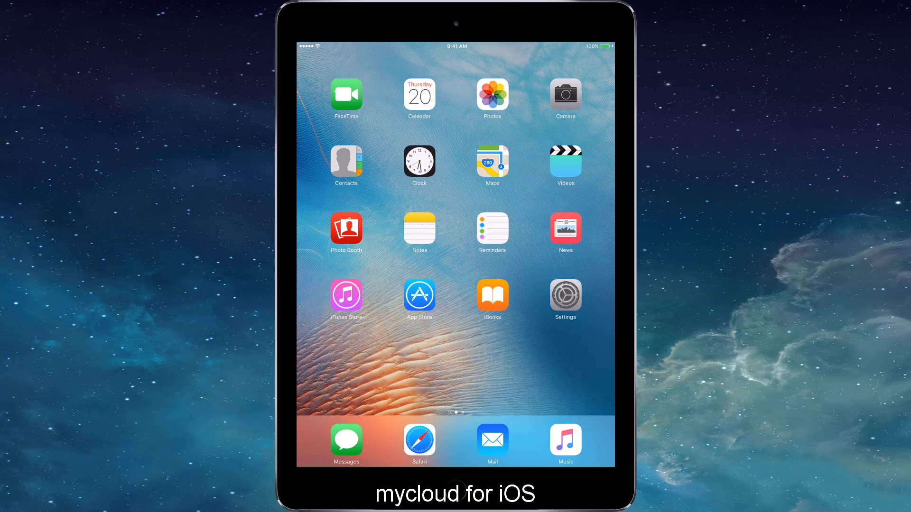
# - Install WD My Cloud on the iPad from an App Store search for 'my cloud' and launch it
pyautogui.click(419, 295)
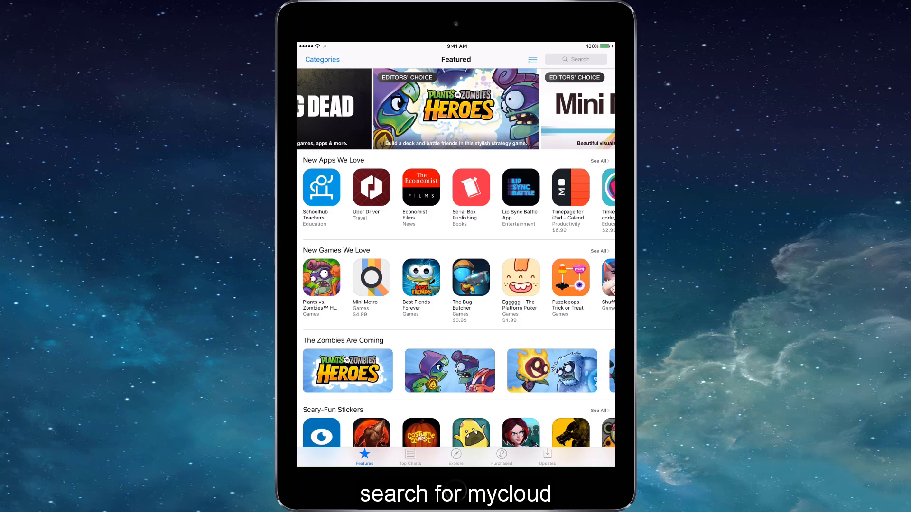
pyautogui.click(576, 59)
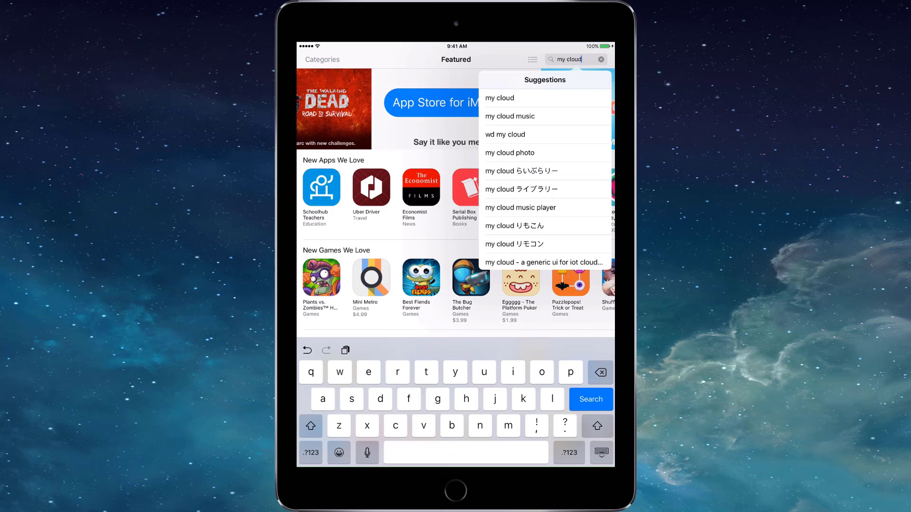
pyautogui.press('Return')
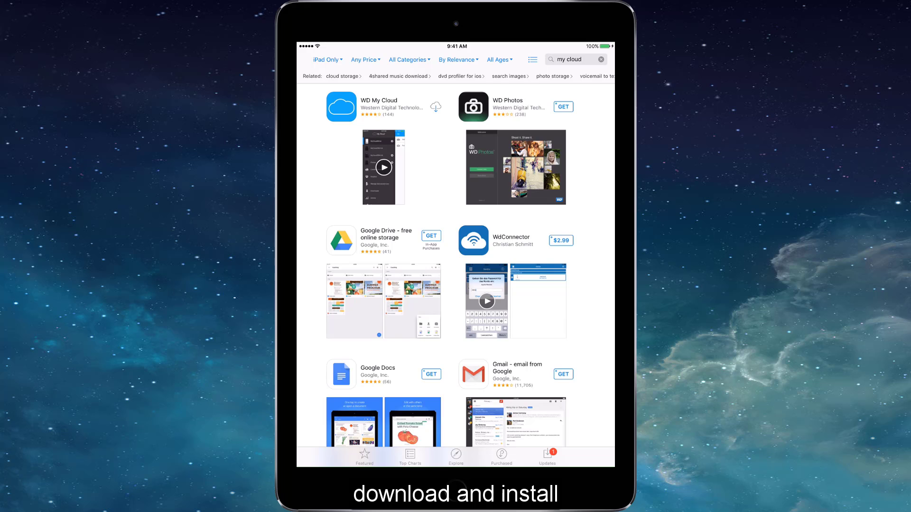
pyautogui.click(341, 107)
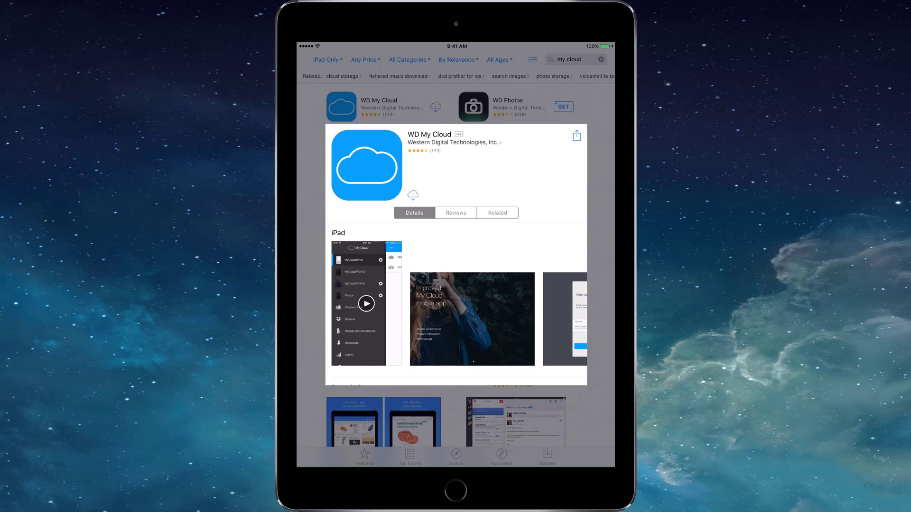
pyautogui.click(412, 195)
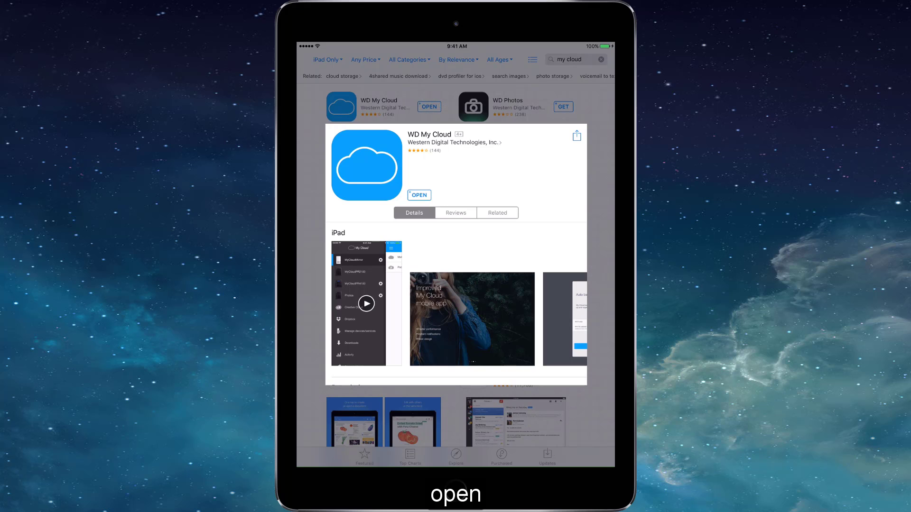
pyautogui.click(419, 195)
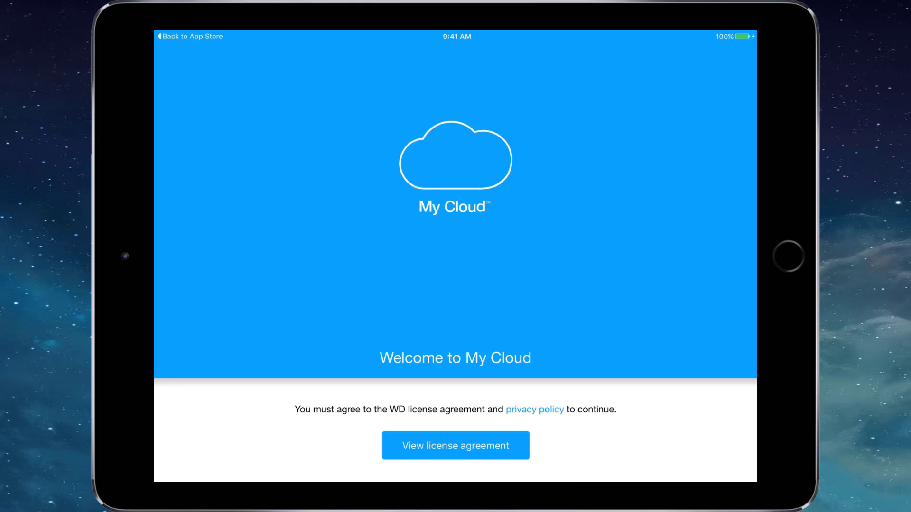
# - Accept the license agreement and swipe through the introduction slides
pyautogui.click(455, 445)
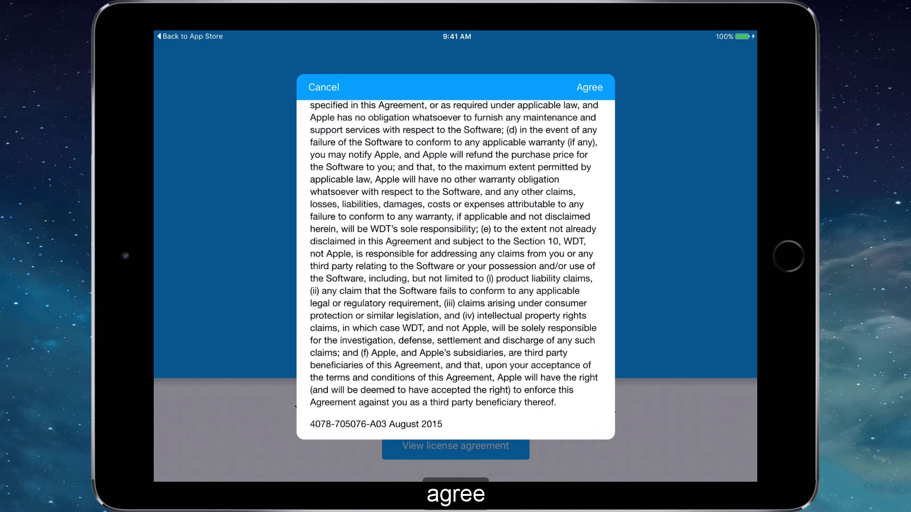
pyautogui.click(589, 87)
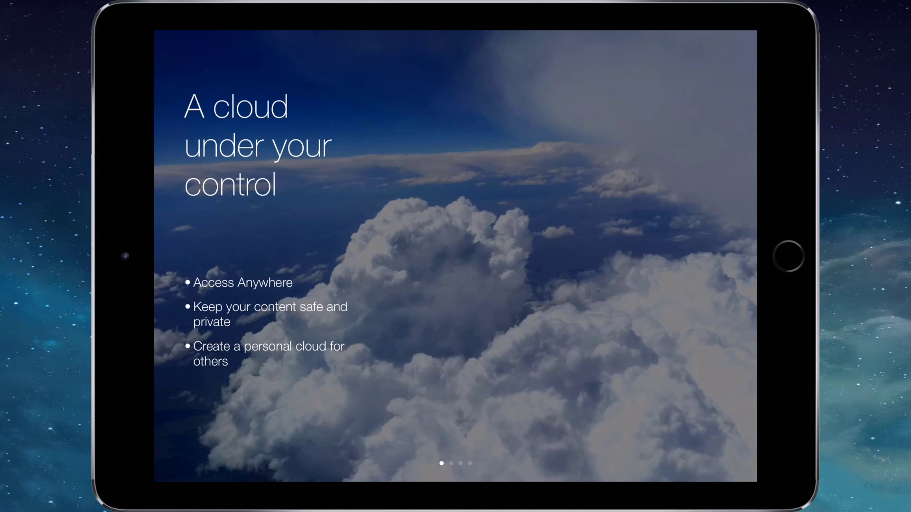
pyautogui.moveTo(616, 257); pyautogui.dragTo(294, 256)
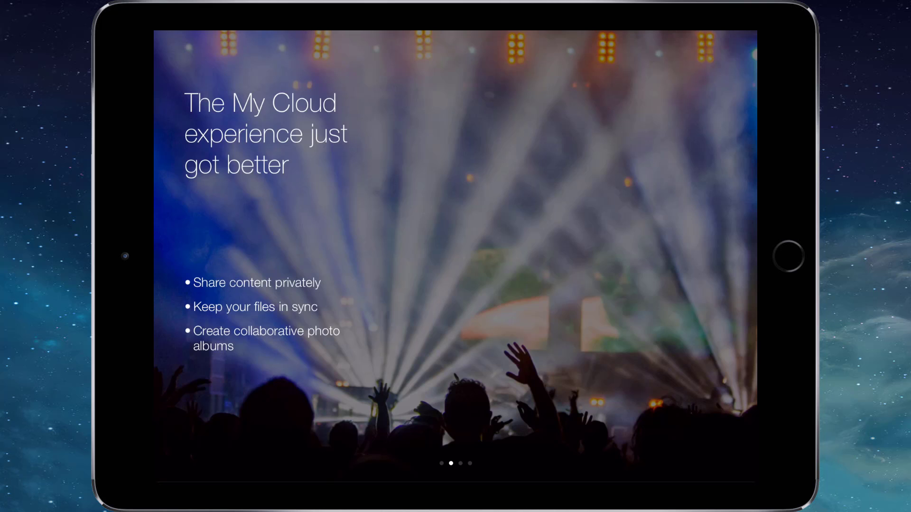
pyautogui.moveTo(616, 256); pyautogui.dragTo(294, 256)
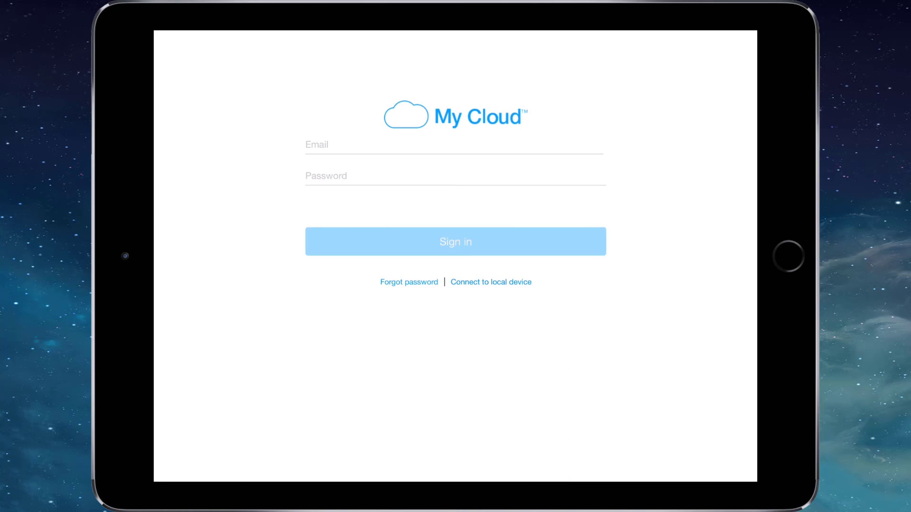
# - Sign in to the MyCloud.com account, acknowledge the WDMyCloudEX2100 device, and skip auto backup
pyautogui.click(454, 144)
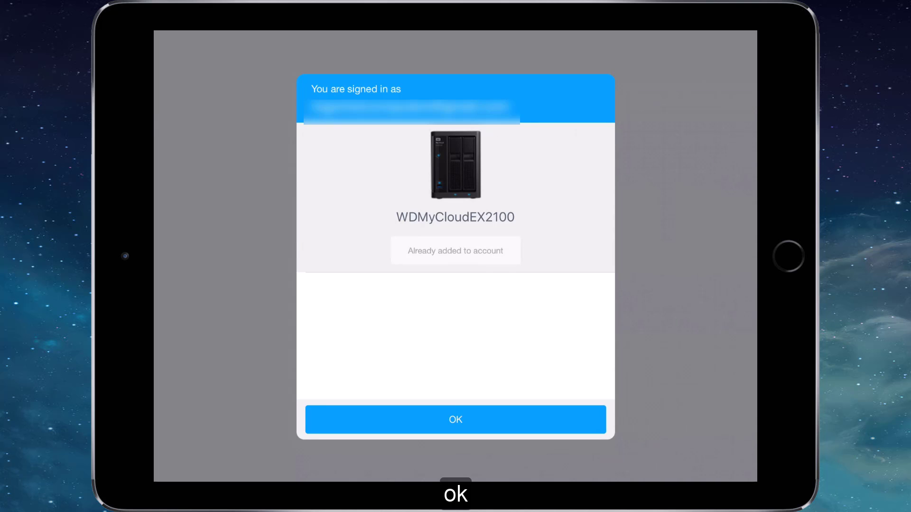
pyautogui.click(455, 419)
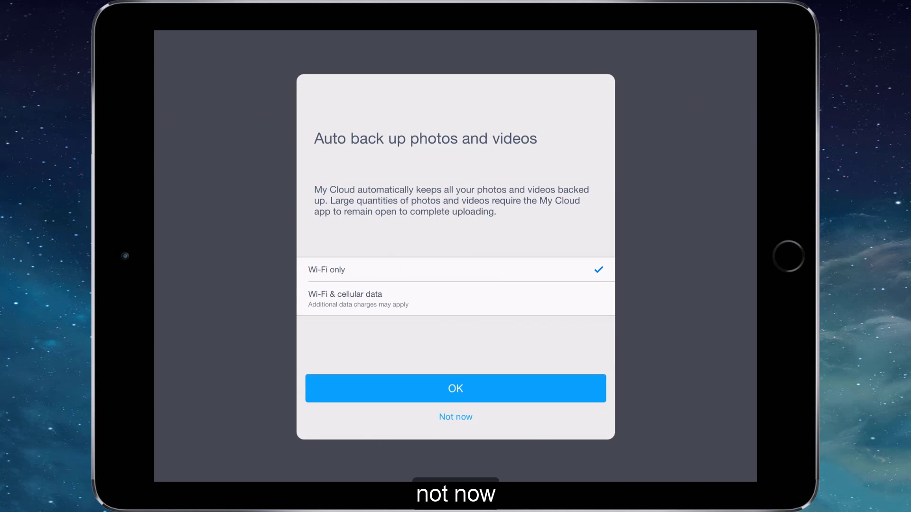
pyautogui.click(456, 417)
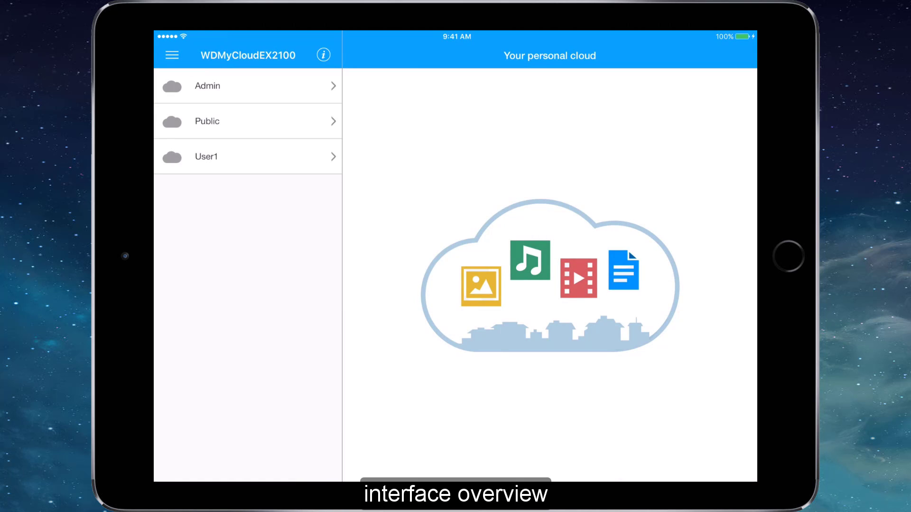
# - Peek into the Public share, then open the app settings and scroll through them
pyautogui.click(247, 121)
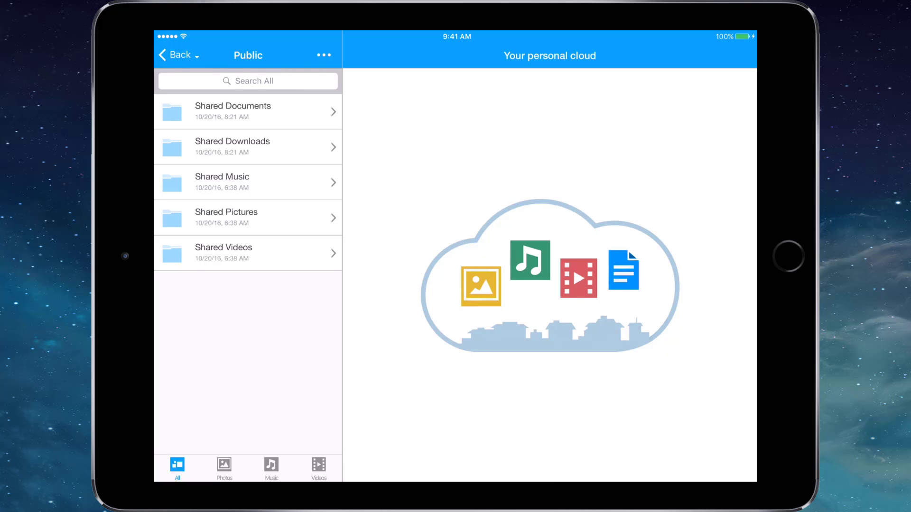
pyautogui.click(174, 55)
pyautogui.click(171, 55)
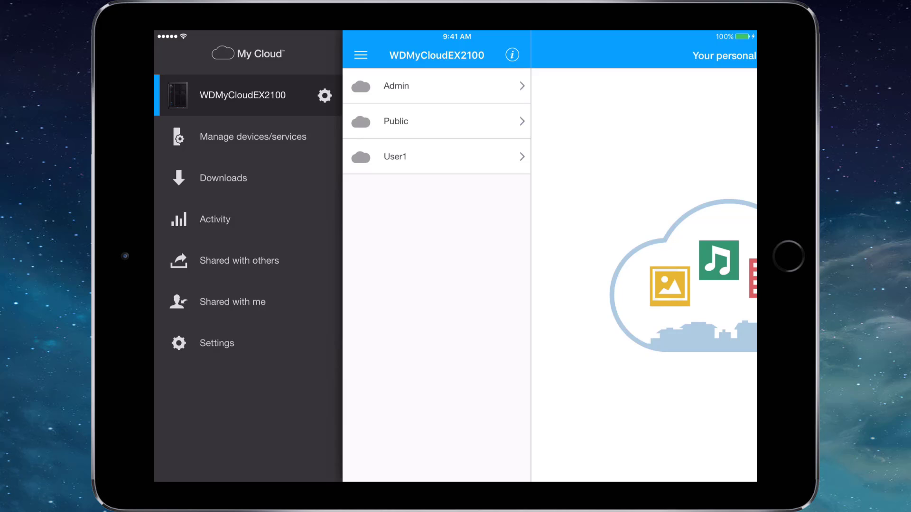
pyautogui.click(217, 343)
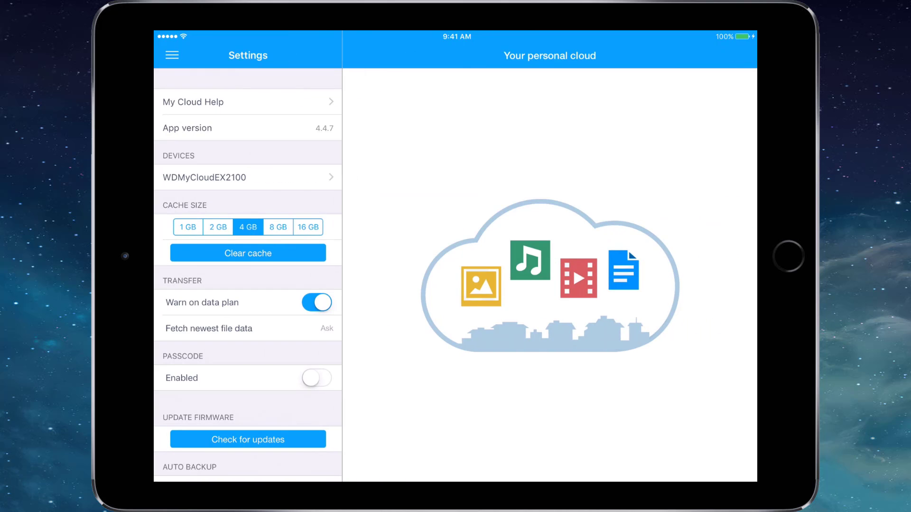
pyautogui.scroll(-10, 247, 275)
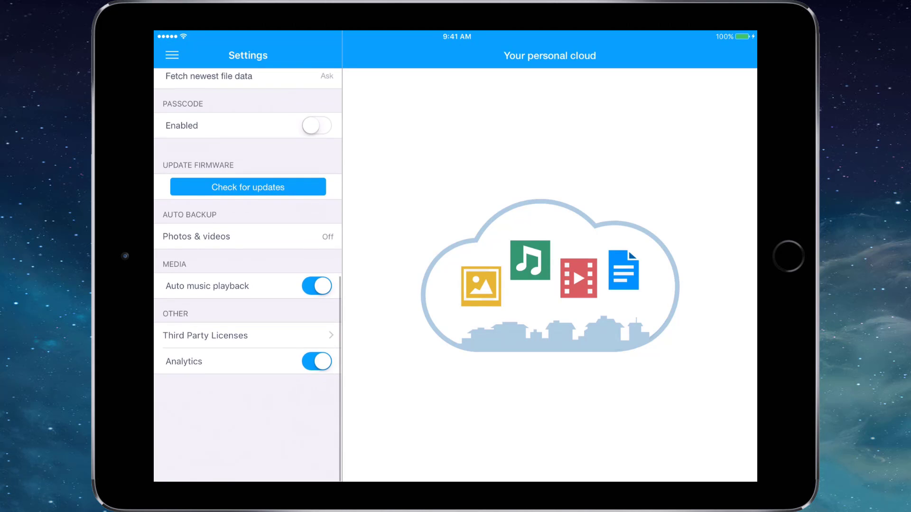
pyautogui.scroll(10, 247, 275)
# - View the device's Capacity settings and its Users list in edit mode
pyautogui.click(172, 55)
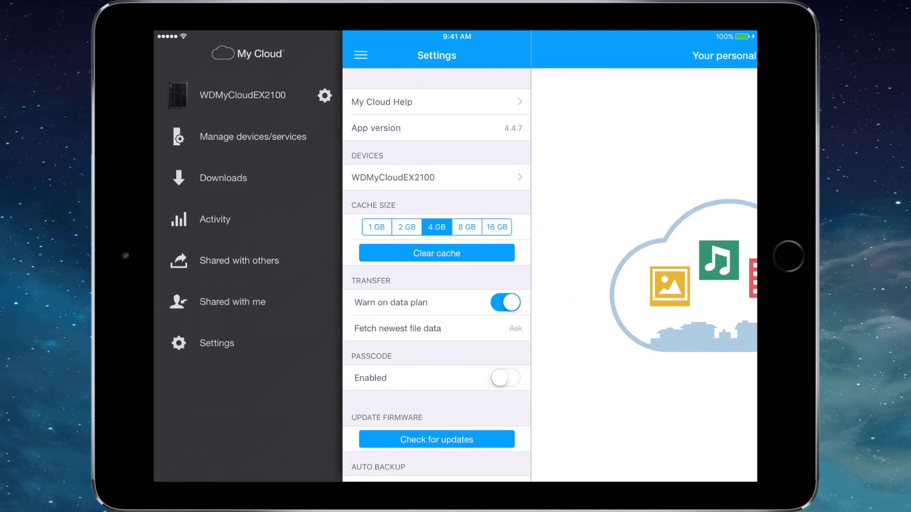
pyautogui.click(324, 96)
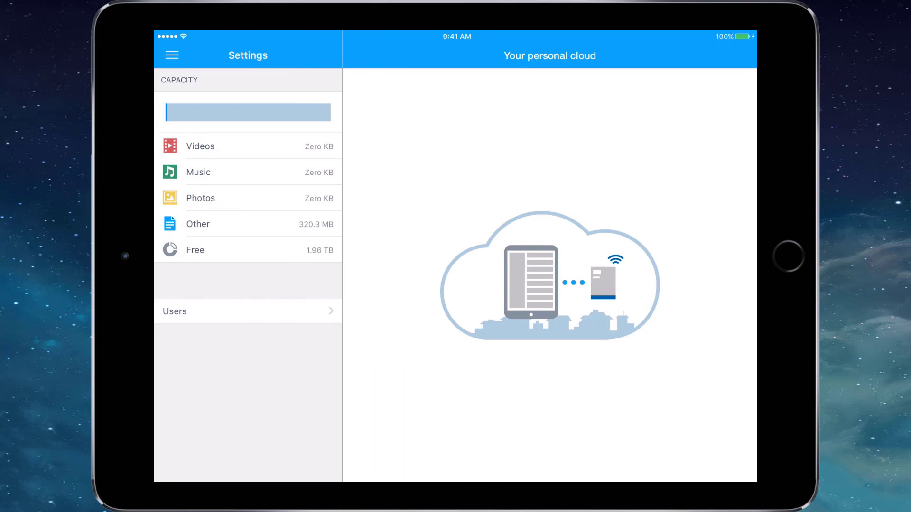
pyautogui.click(248, 312)
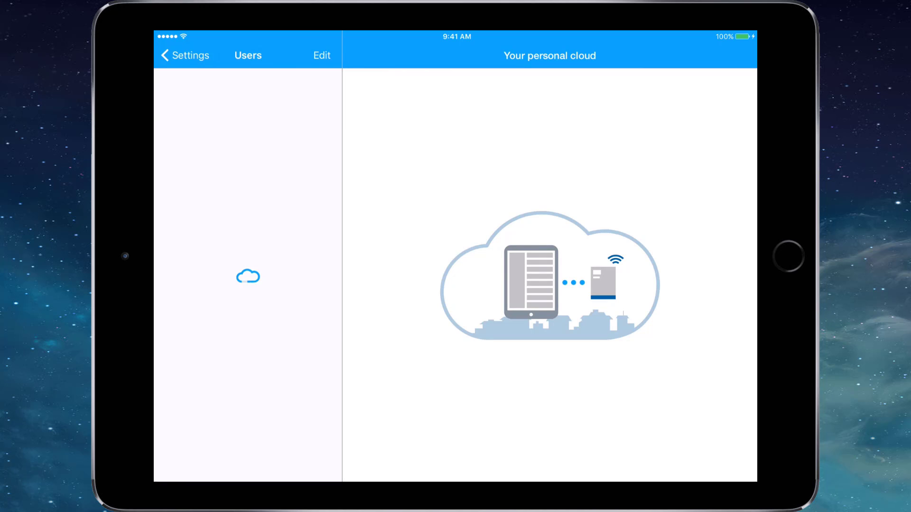
pyautogui.click(321, 56)
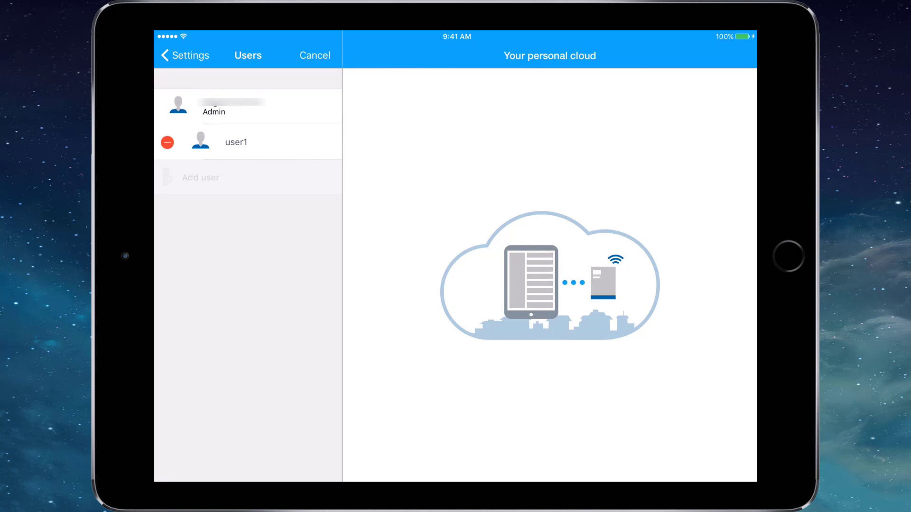
pyautogui.click(185, 55)
# - Open the Admin share, then try its actions menu and the back-level menu
pyautogui.click(187, 55)
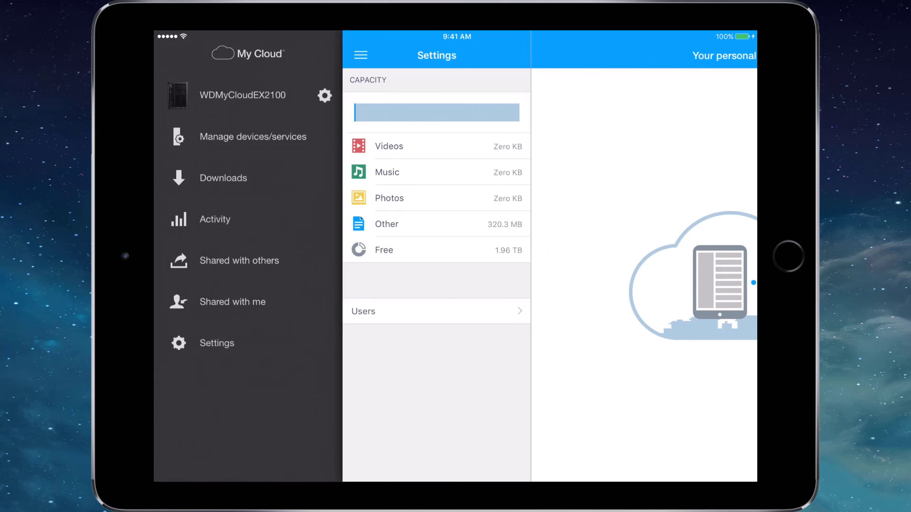
pyautogui.click(242, 95)
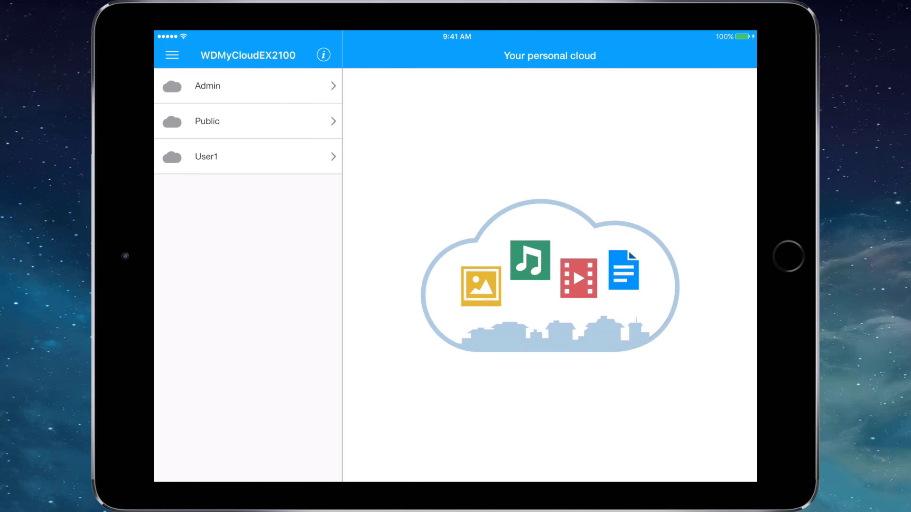
pyautogui.click(248, 85)
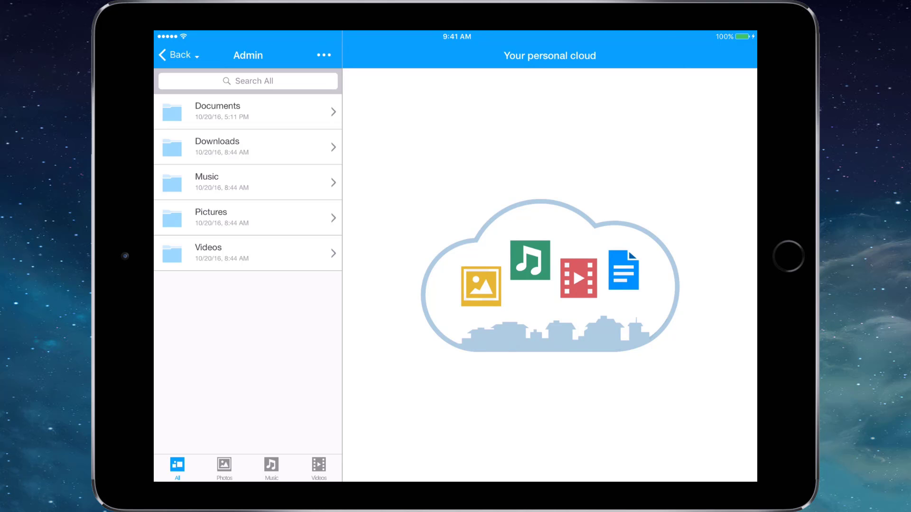
pyautogui.click(324, 55)
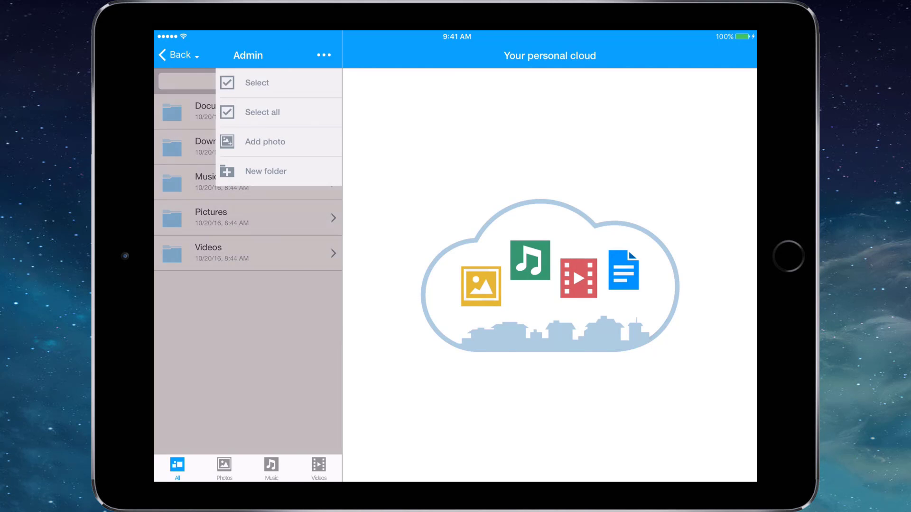
pyautogui.click(266, 142)
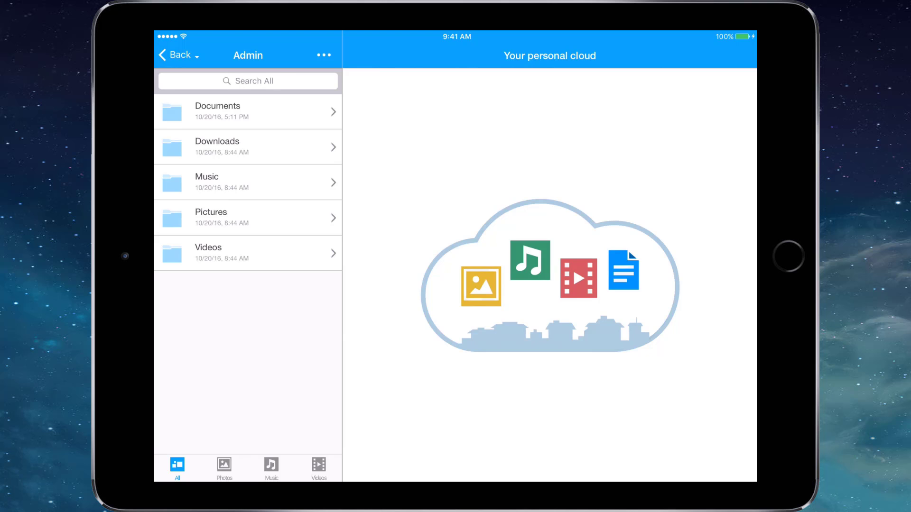
pyautogui.click(180, 55)
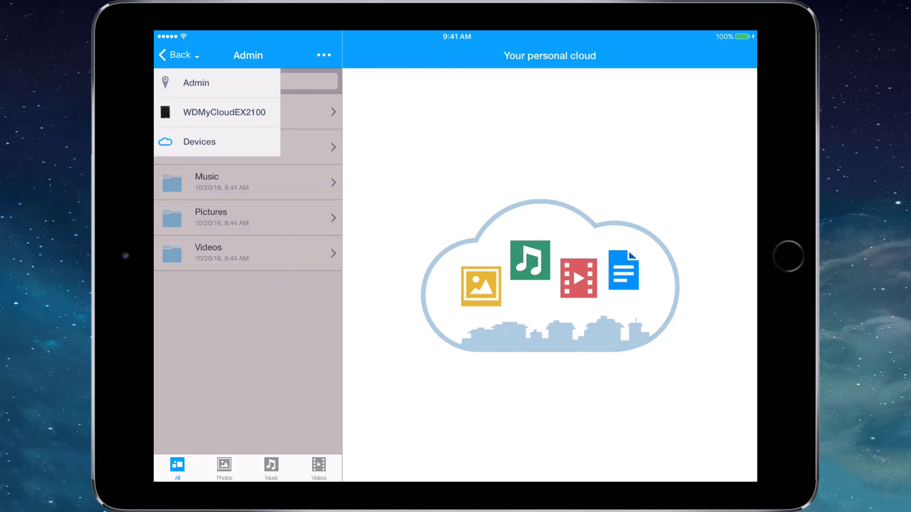
pyautogui.click(200, 142)
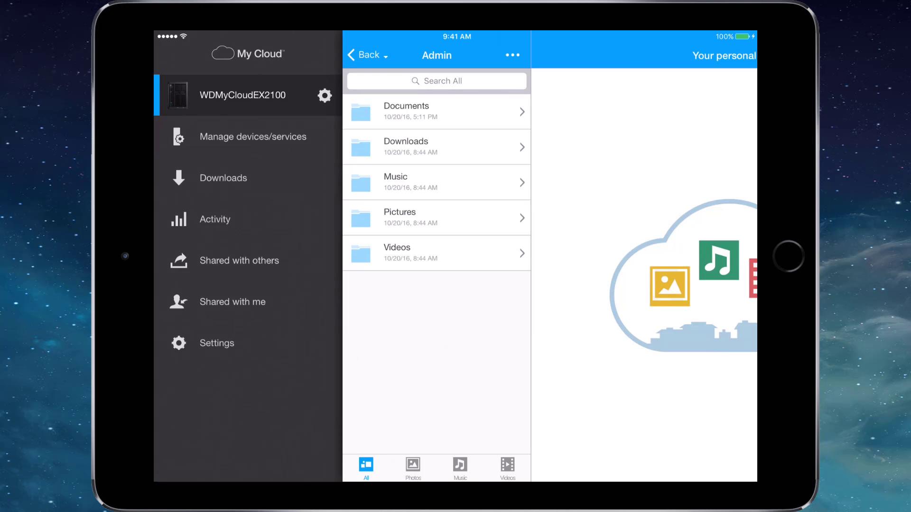
# - Review the devices and cloud services list and start signing in to MyCloud.com
pyautogui.click(252, 137)
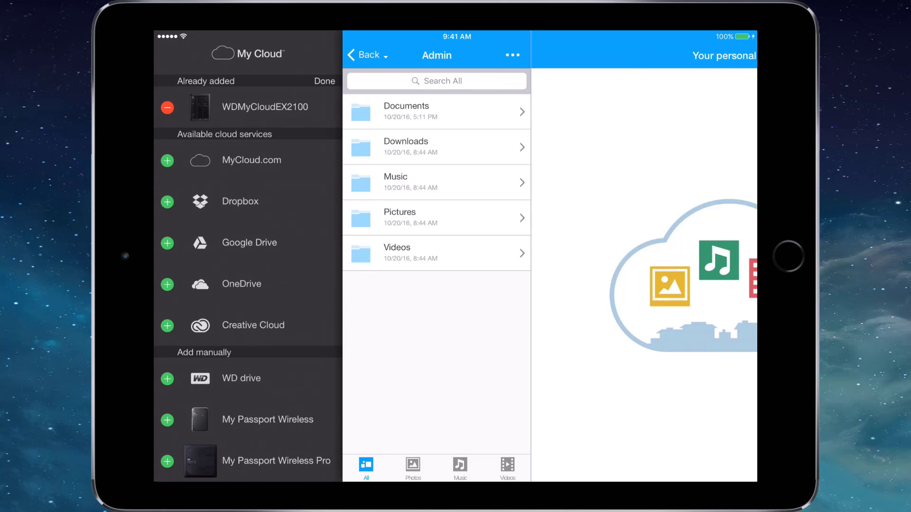
pyautogui.scroll(-5, 248, 256)
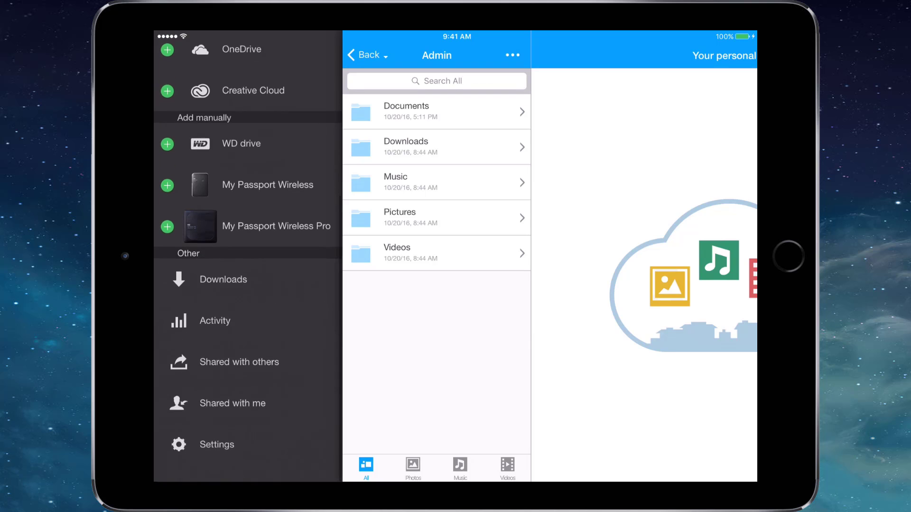
pyautogui.scroll(3, 247, 256)
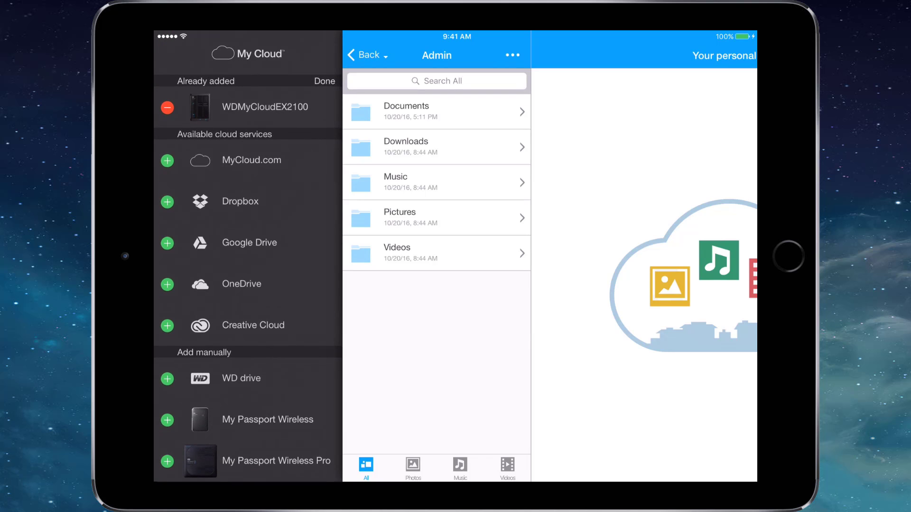
pyautogui.click(325, 81)
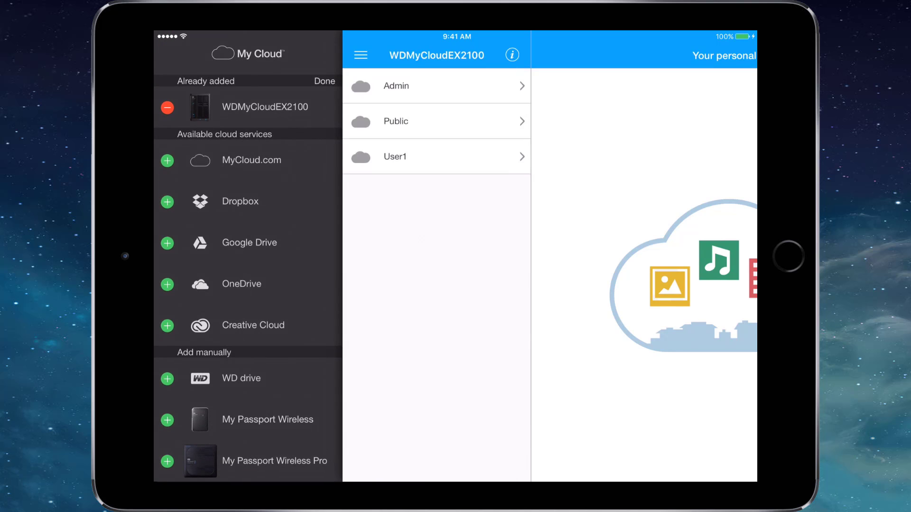
pyautogui.click(251, 160)
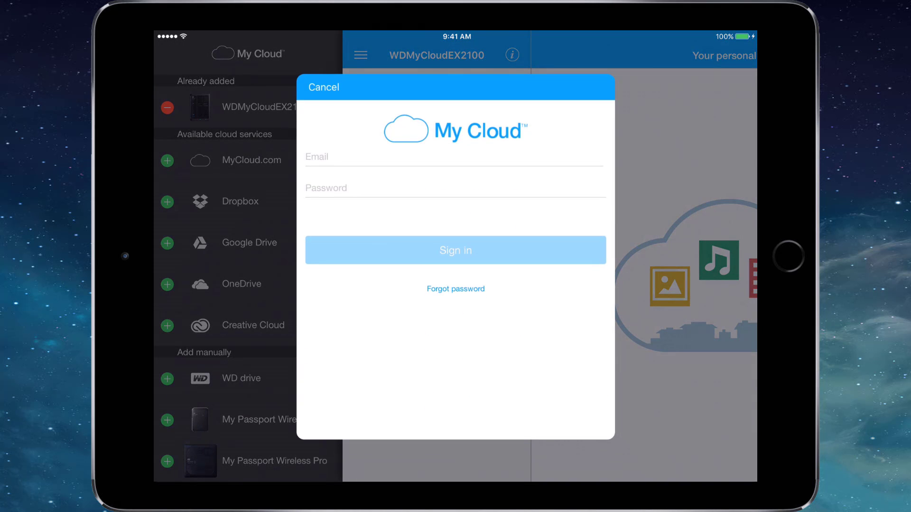
pyautogui.click(332, 156)
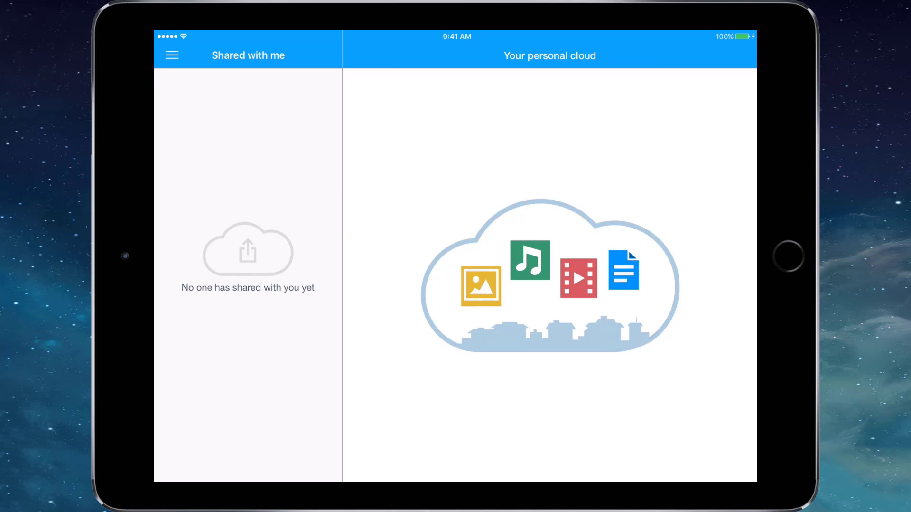
# - Sign out of MyCloud.com from the app settings and confirm the prompt
pyautogui.click(172, 55)
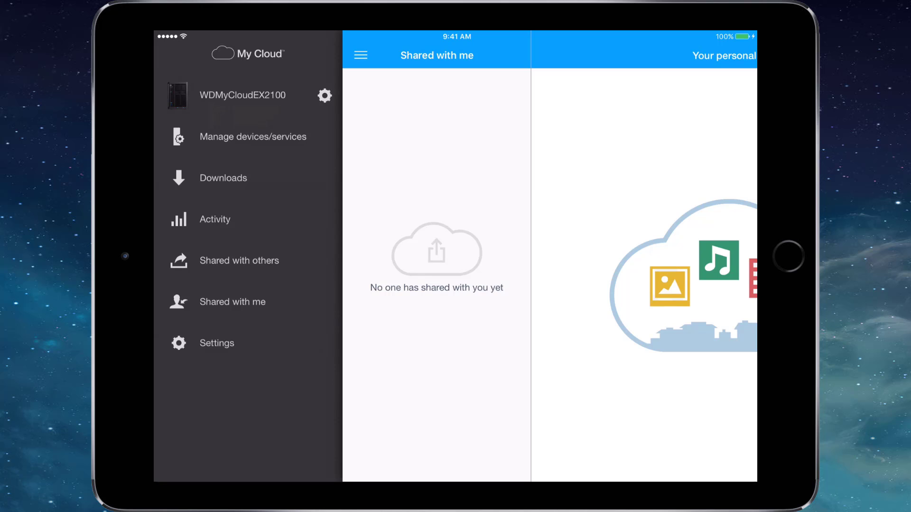
pyautogui.click(217, 343)
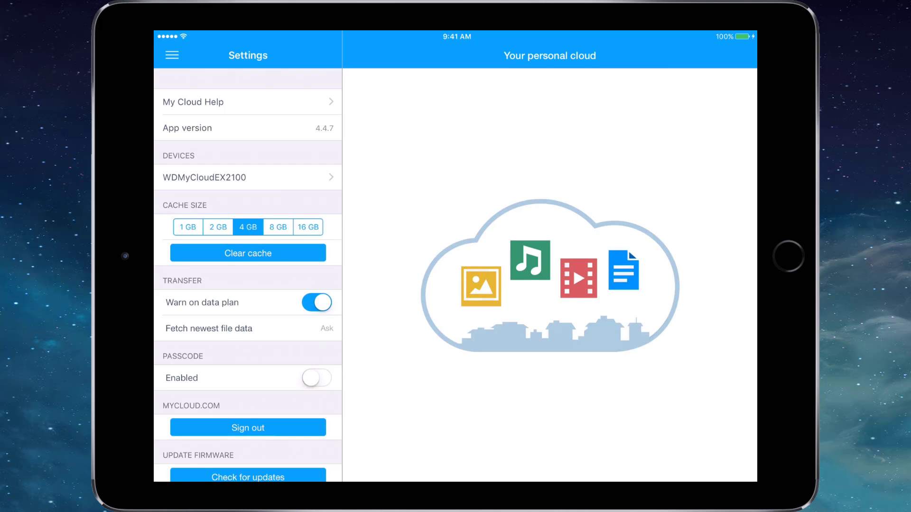
pyautogui.click(248, 427)
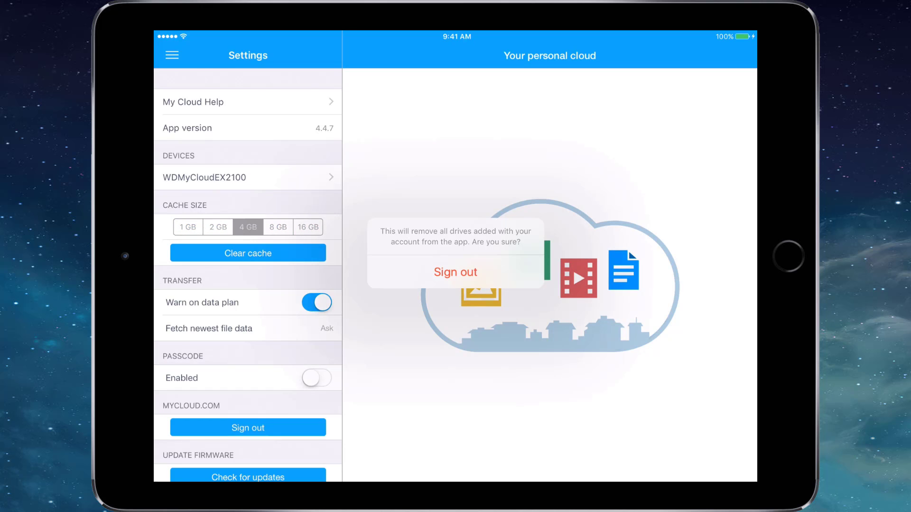
pyautogui.click(455, 272)
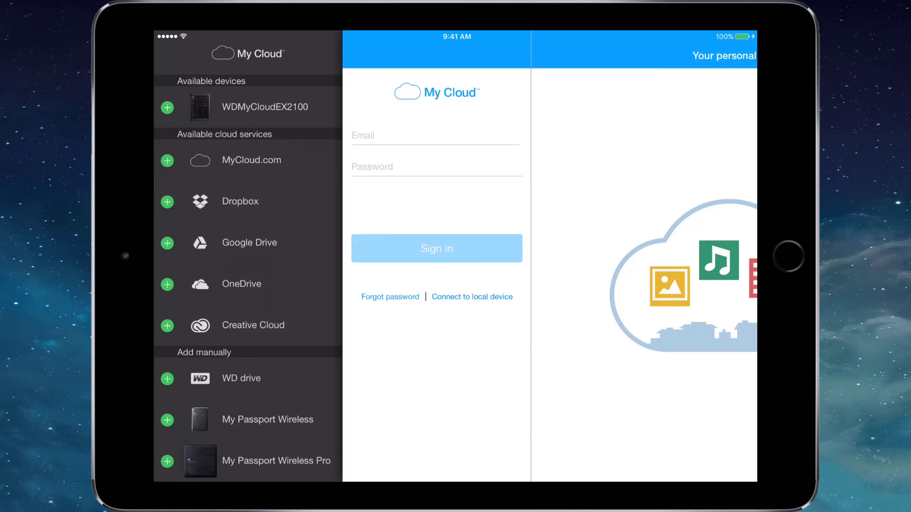